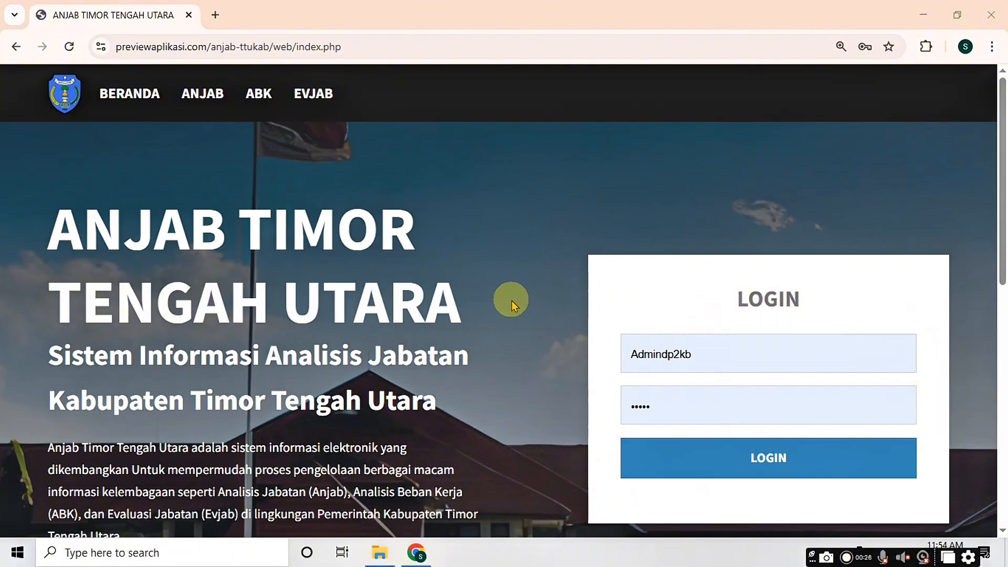
Step: Log in with the saved admin account to reach the dashboard showing 6 Struktural, 4 Fungsional, 8 Pelaksana
scroll(511, 300, "down", 3)
scroll(504, 297, "up", 3)
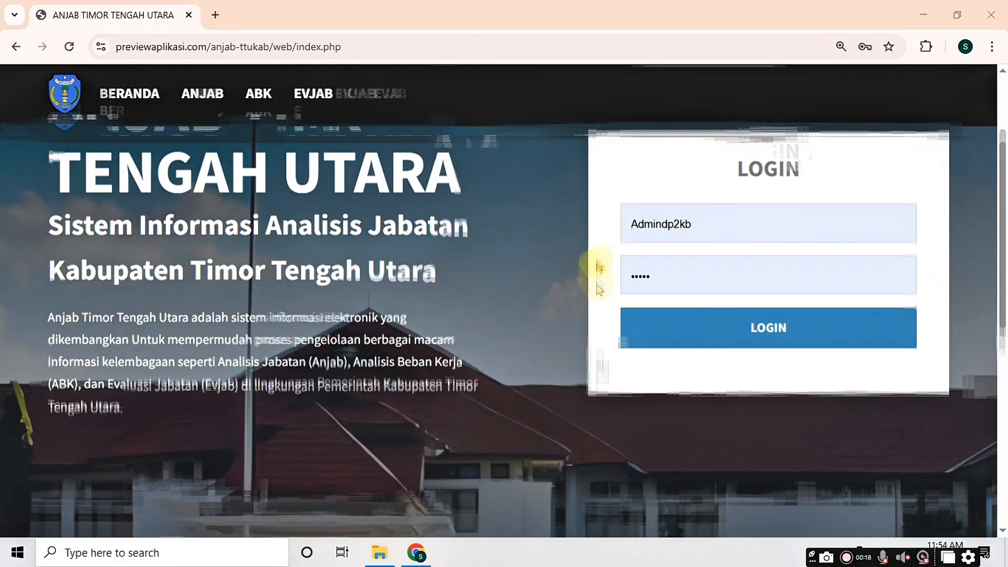
scroll(598, 272, "up", 3)
scroll(598, 271, "down", 3)
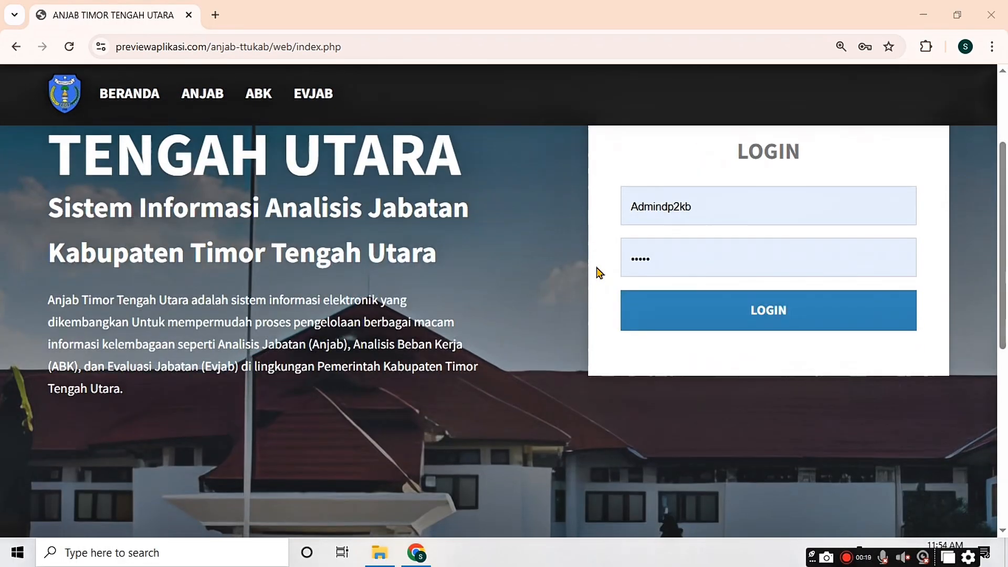
scroll(598, 272, "down", 5)
scroll(598, 272, "up", 8)
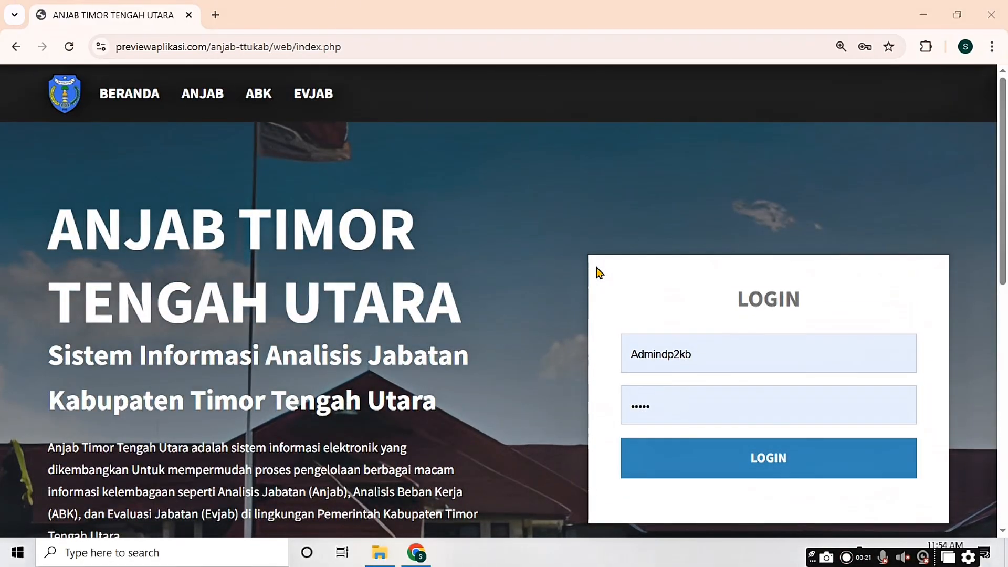
scroll(549, 257, "down", 3)
scroll(546, 259, "up", 3)
scroll(507, 298, "down", 3)
scroll(551, 284, "up", 3)
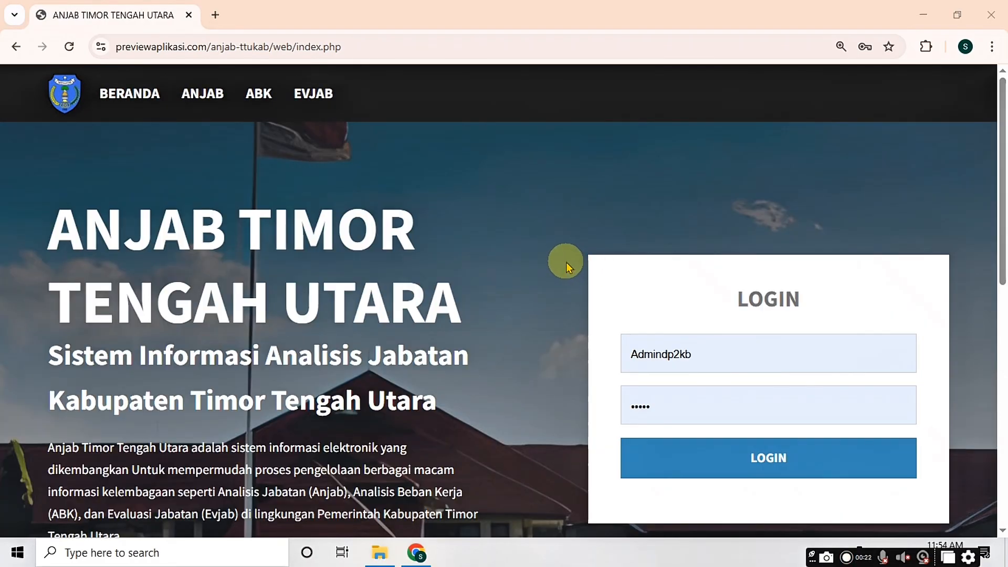
scroll(557, 262, "down", 3)
scroll(546, 254, "up", 3)
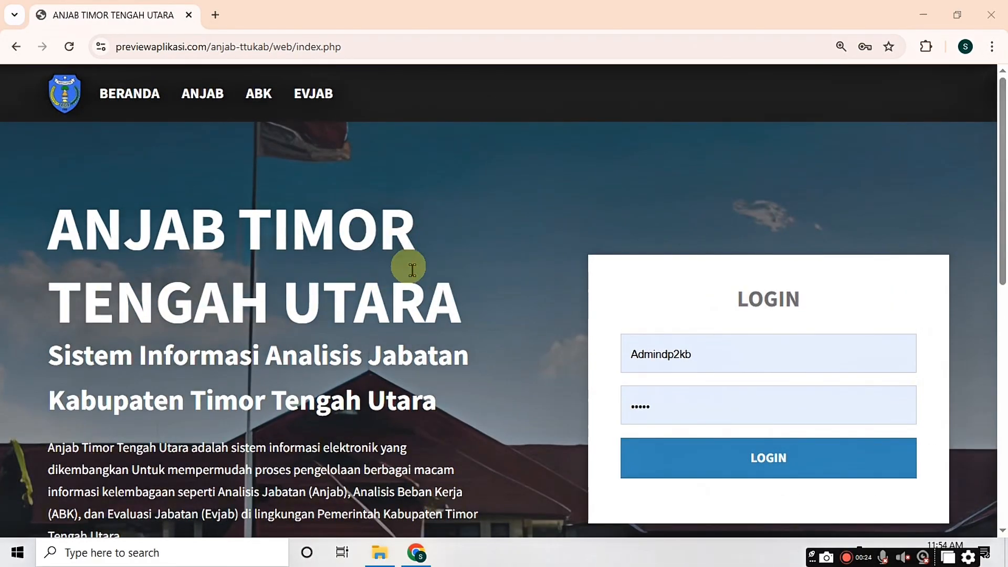
scroll(509, 299, "down", 3)
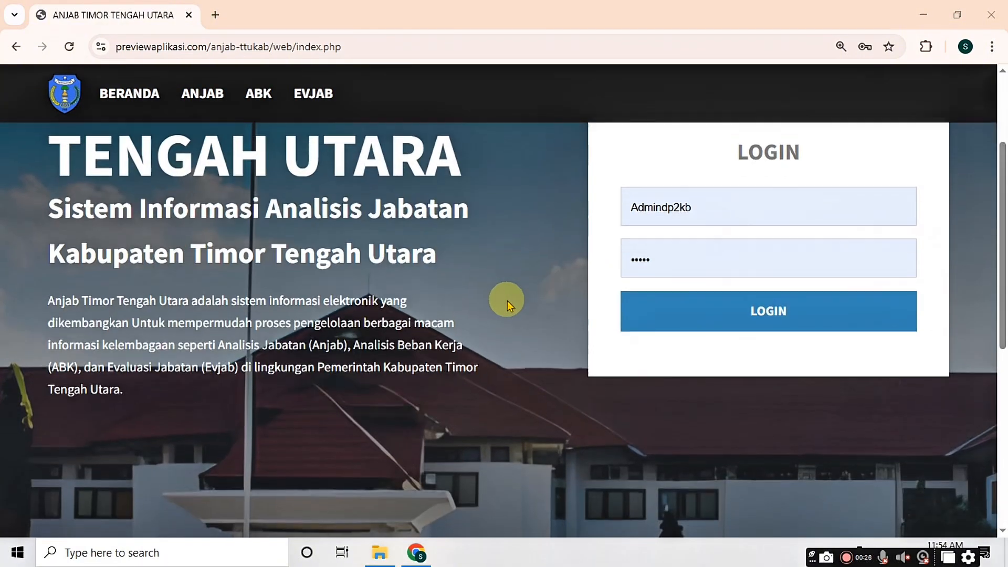
scroll(503, 297, "up", 3)
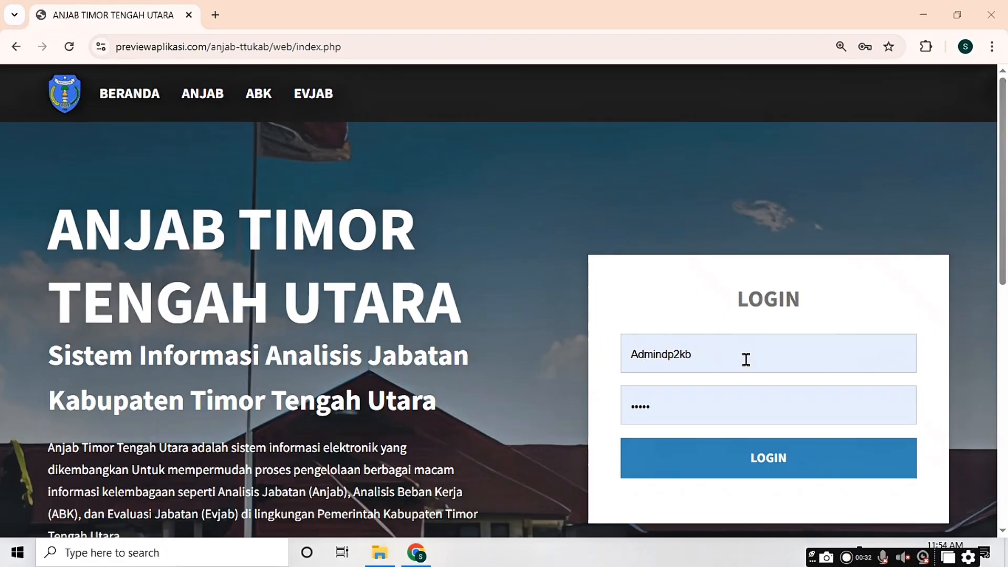
left_click(724, 354)
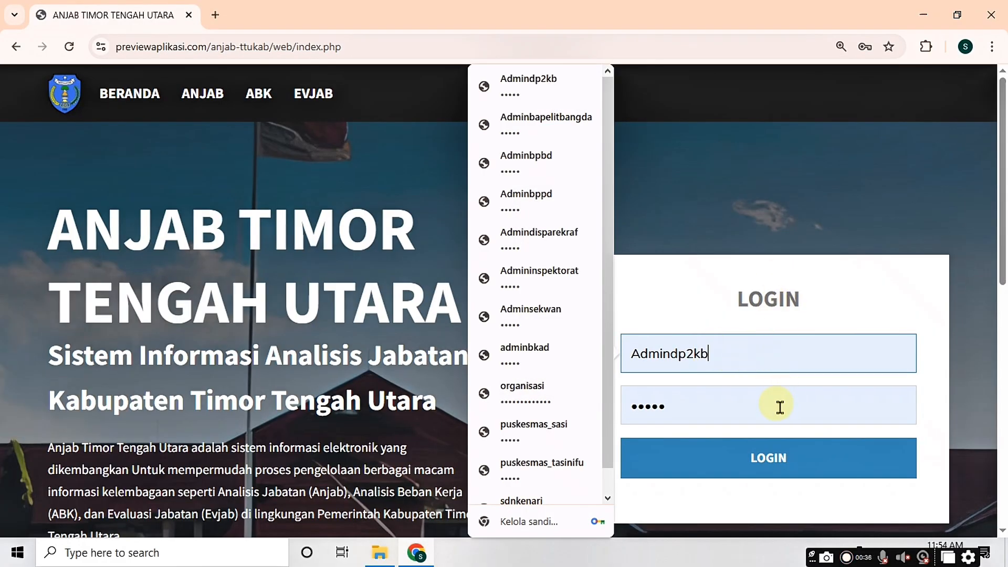
left_click(780, 407)
left_click(780, 456)
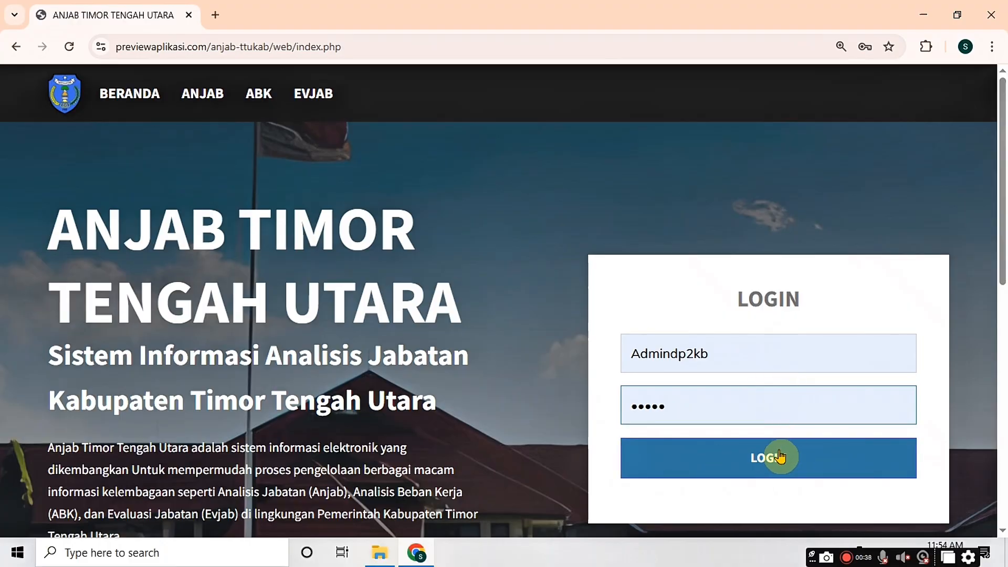
left_click(774, 456)
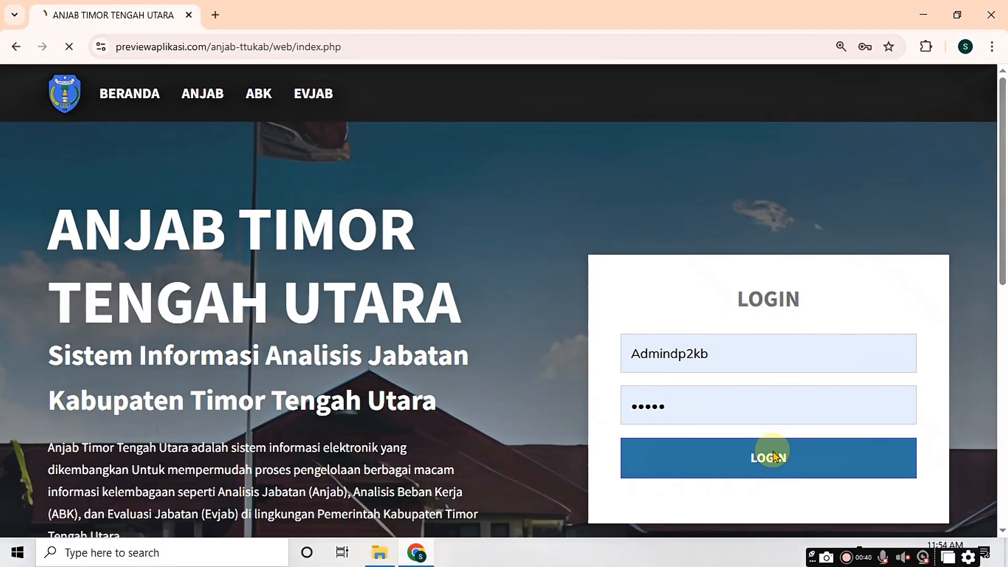
left_click(774, 457)
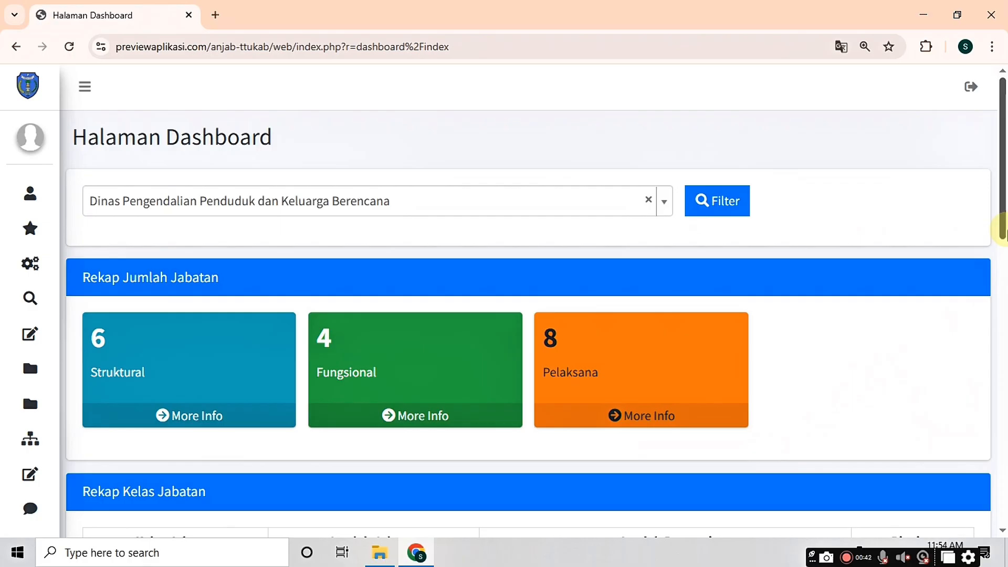
Step: Review the Struktur Jabatan table and open Pengadministrasi Perkantoran (Pelaksana, 31.82% filled)
mouse_move(1003, 218)
left_mouse_down()
mouse_move(999, 266)
mouse_move(1000, 225)
left_mouse_up()
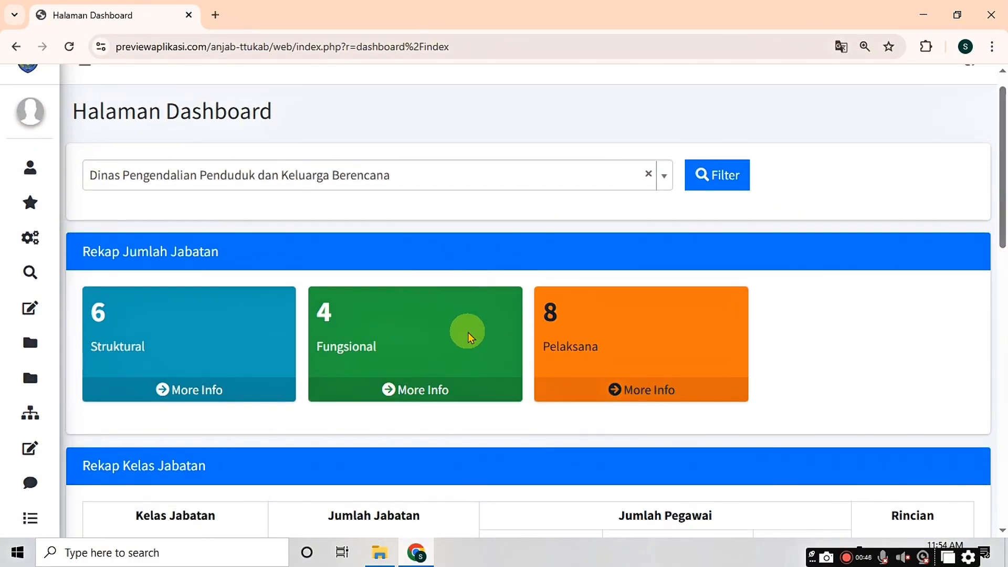
scroll(429, 317, "down", 7)
scroll(431, 317, "up", 5)
scroll(431, 317, "up", 2)
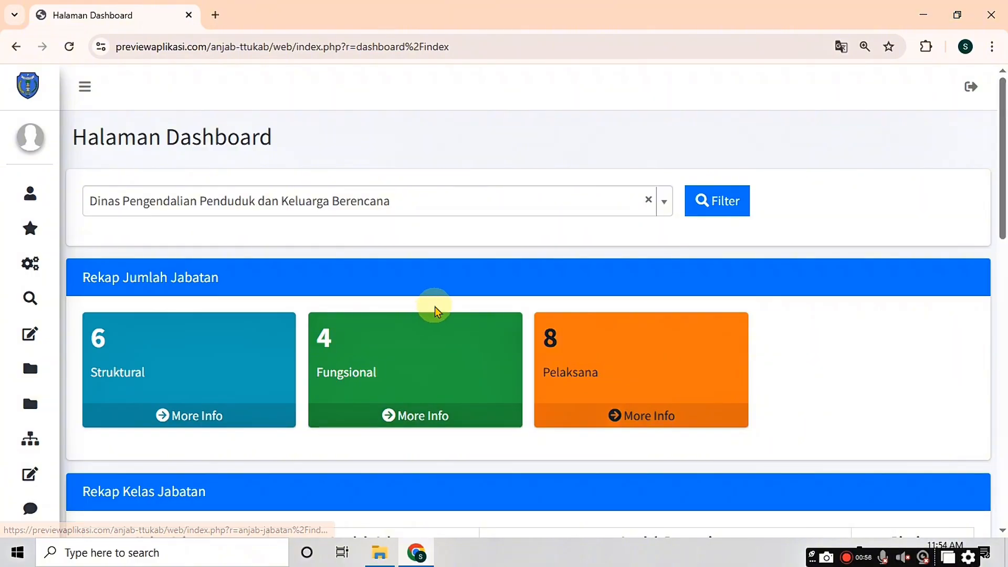
mouse_move(63, 218)
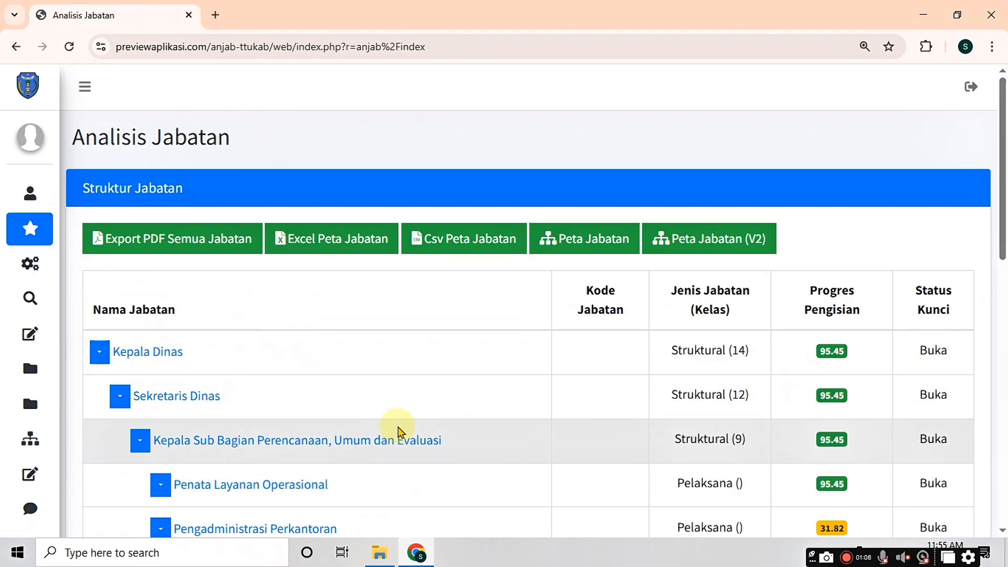
scroll(360, 408, "down", 3)
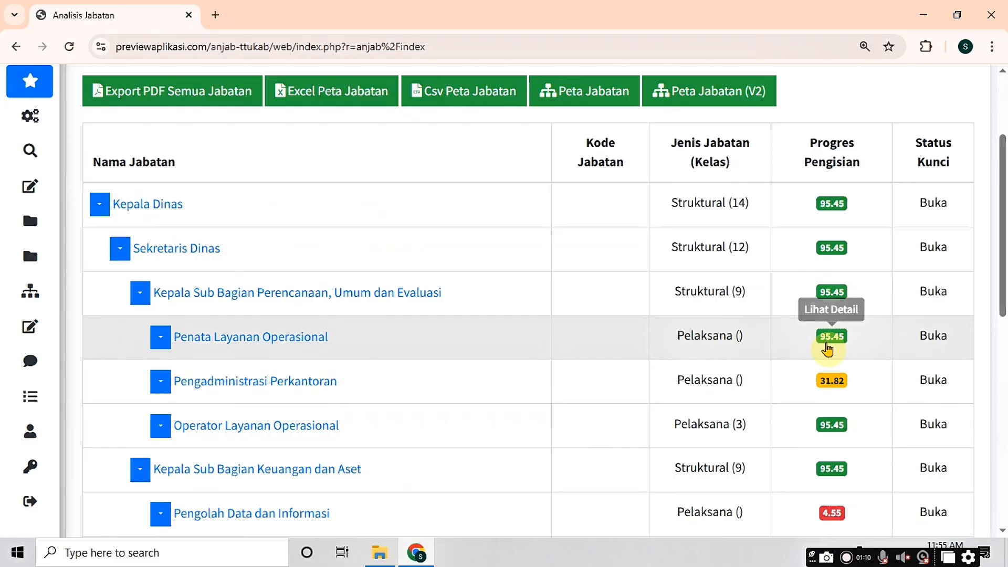
scroll(353, 397, "down", 3)
scroll(353, 397, "down", 3)
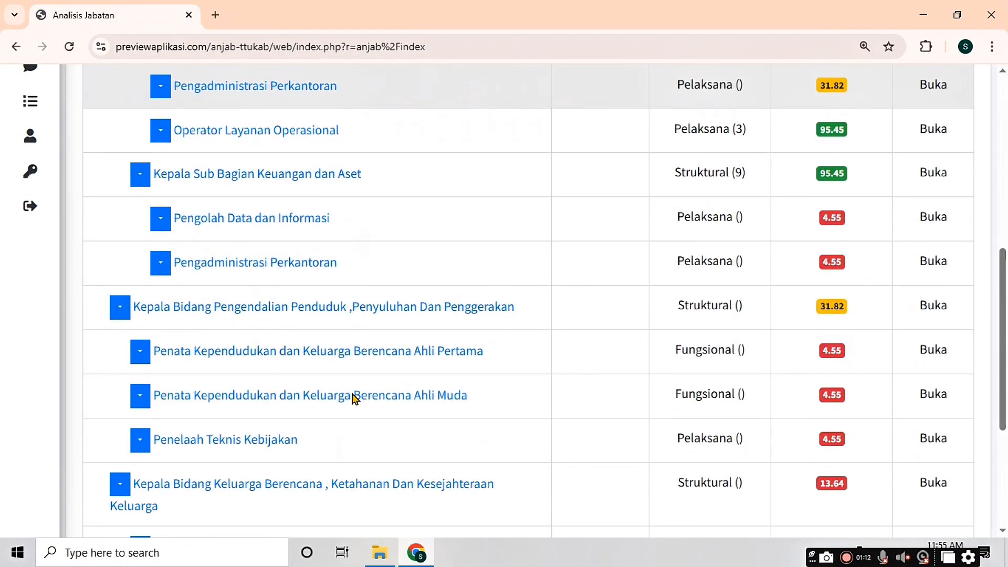
scroll(353, 397, "up", 6)
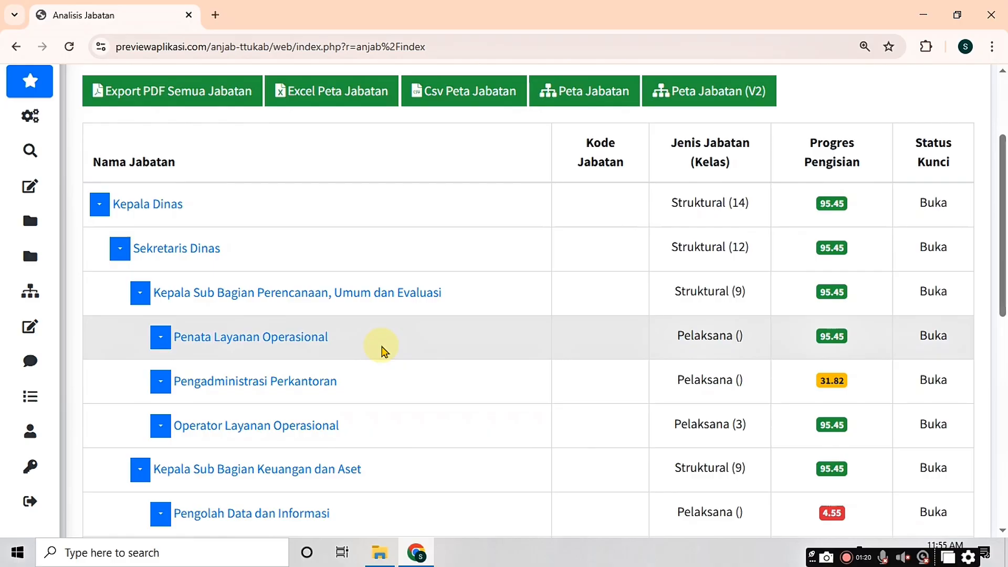
left_click_drag(677, 145, 696, 146)
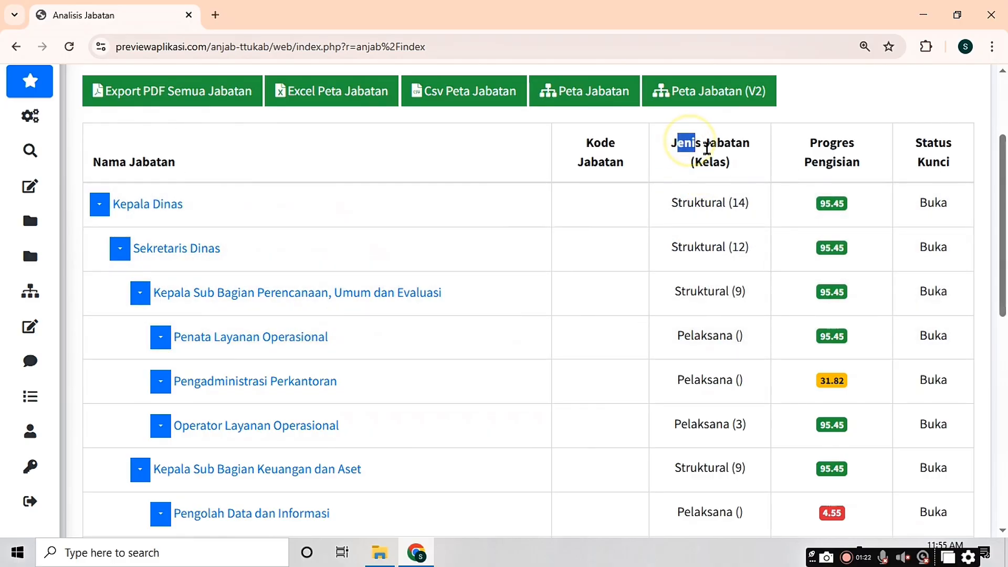
left_click(727, 164)
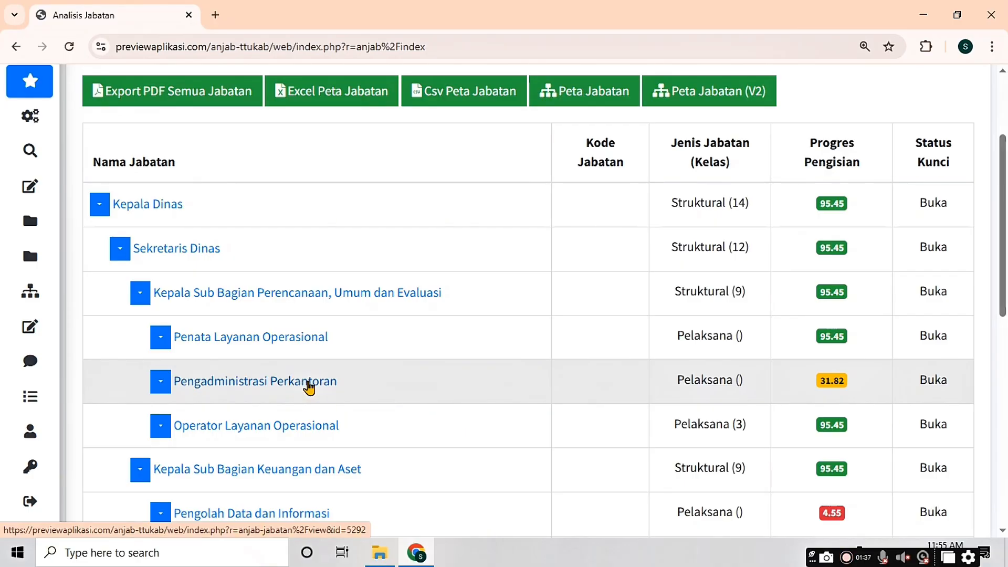
left_click(307, 383)
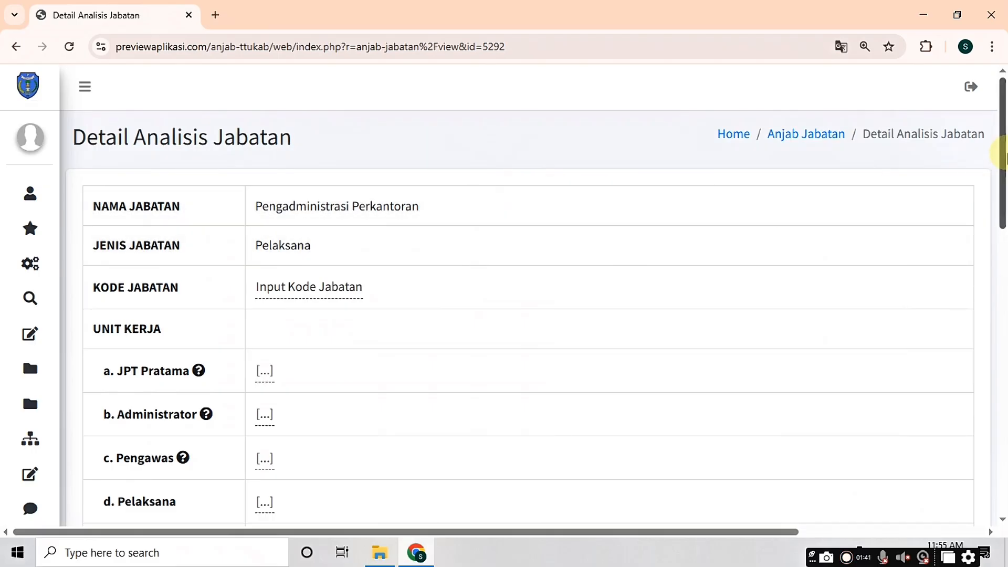
Step: Scroll the Pengadministrasi Perkantoran detail page (31.82%, Buka) down to the empty Unit Kerja entries
left_click_drag(1006, 152, 1006, 175)
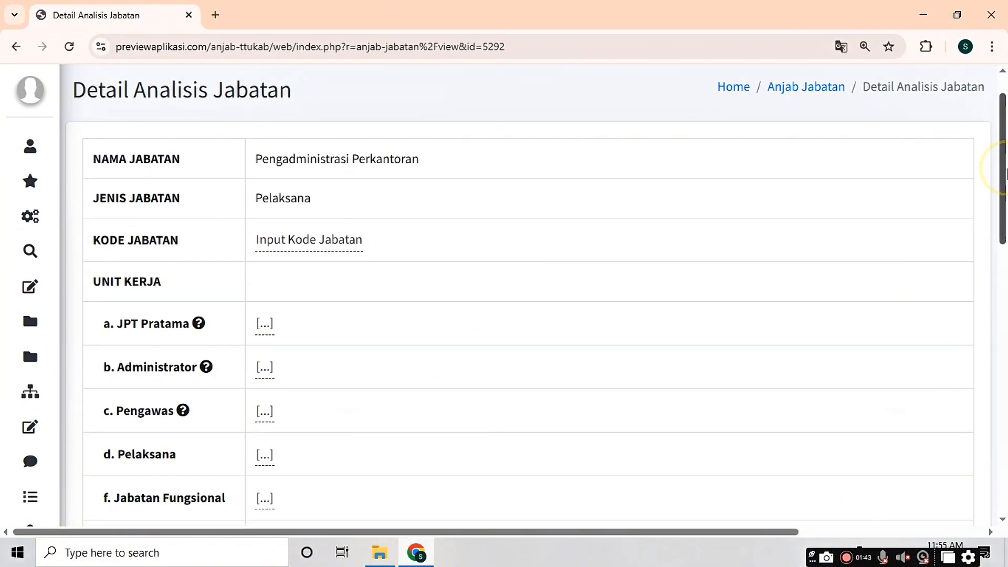
scroll(812, 201, "up", 1)
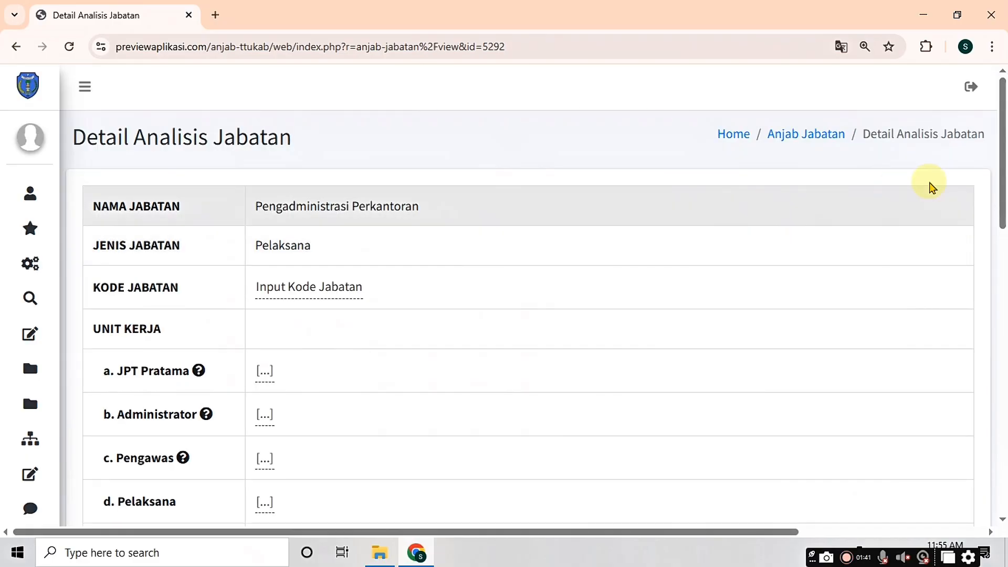
left_click_drag(1006, 158, 1005, 173)
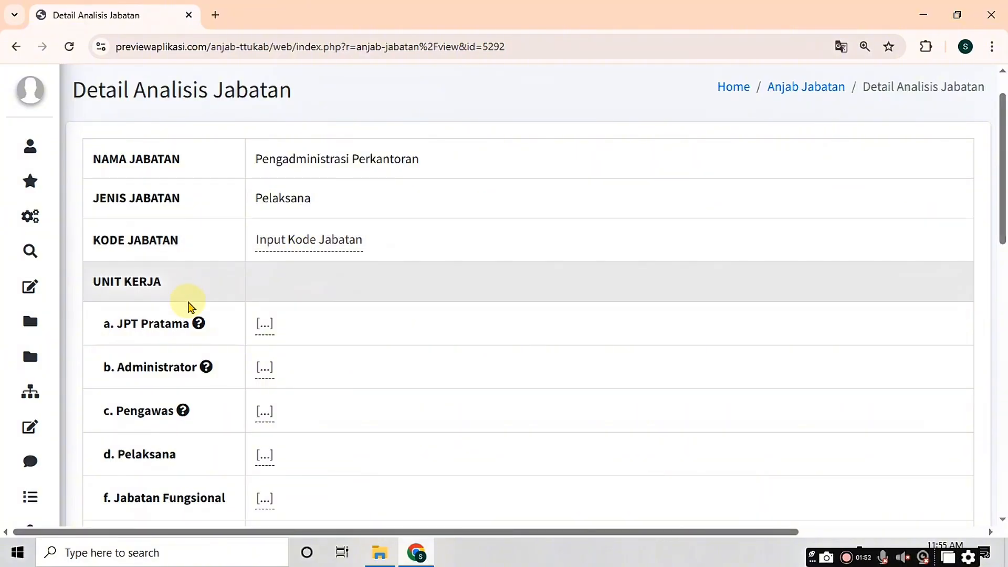
scroll(190, 307, "down", 3)
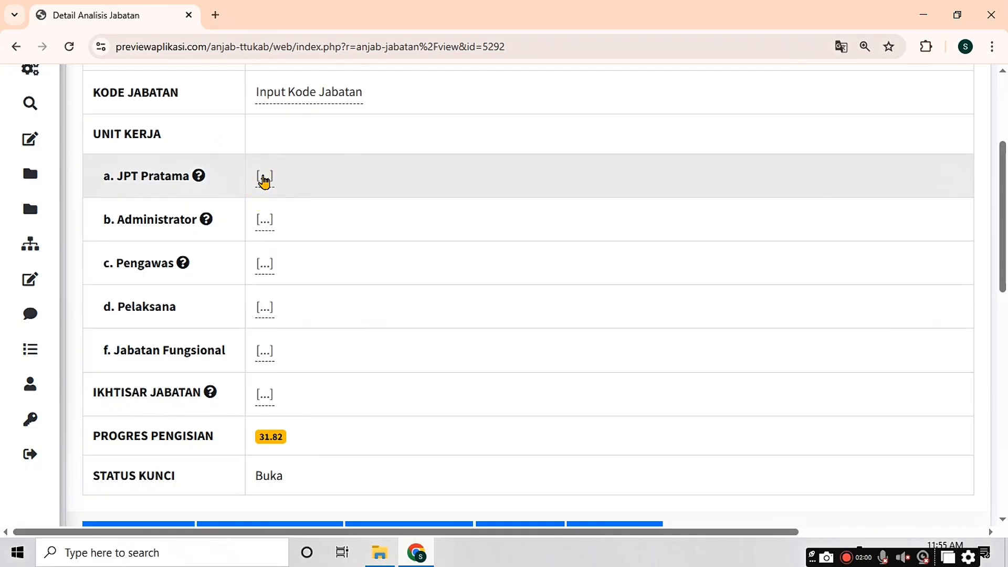
Step: Enter Kepala Dinas as JPT Pratama and Sekretaris as Administrator under Unit Kerja
left_click(264, 179)
type("K")
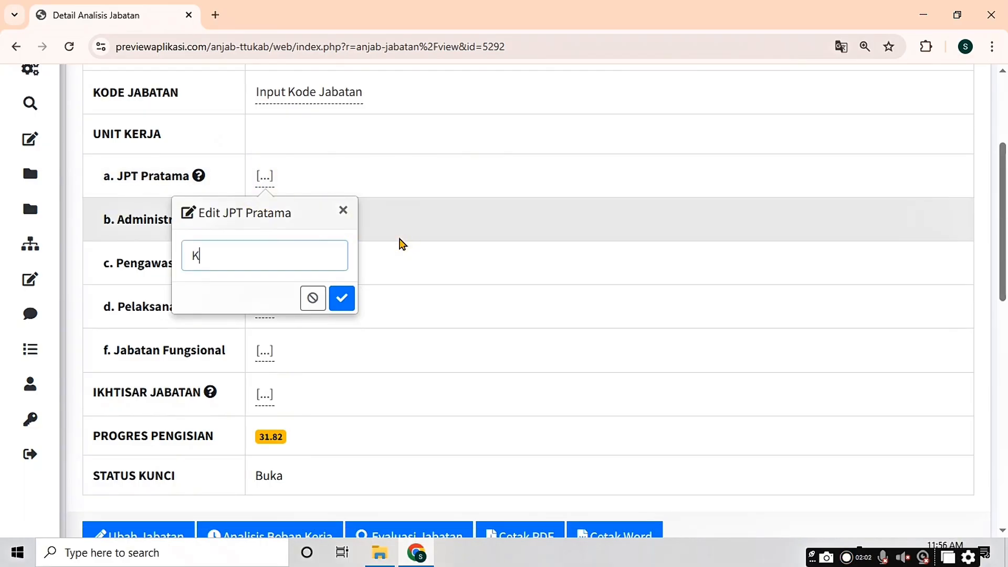
type("epala Dinas")
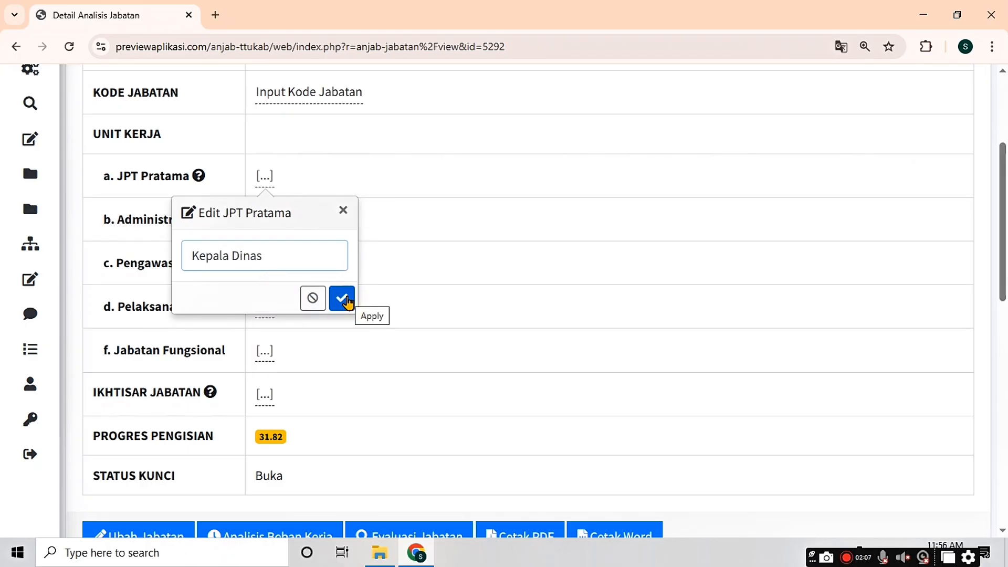
left_click(344, 298)
left_click(355, 300)
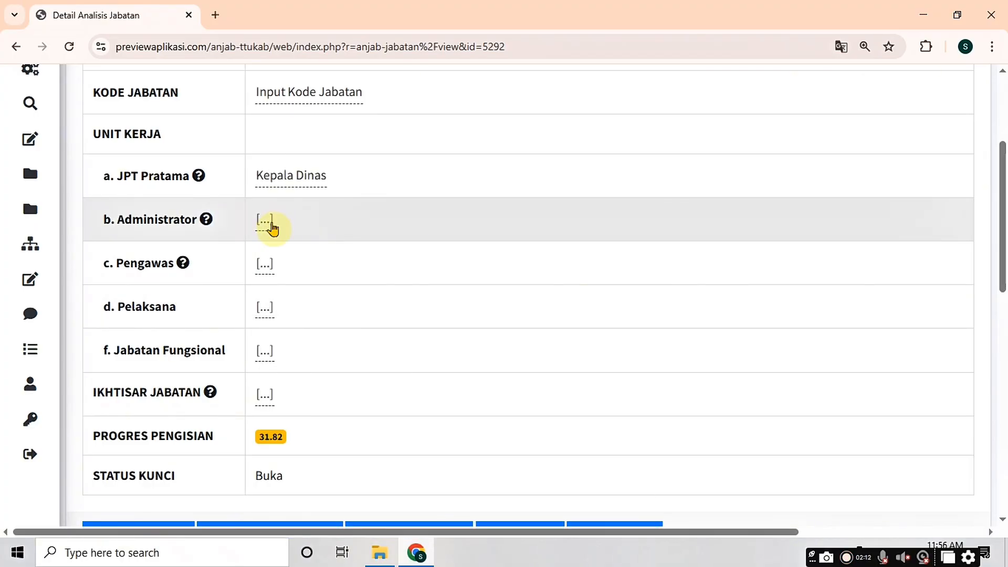
left_click(267, 223)
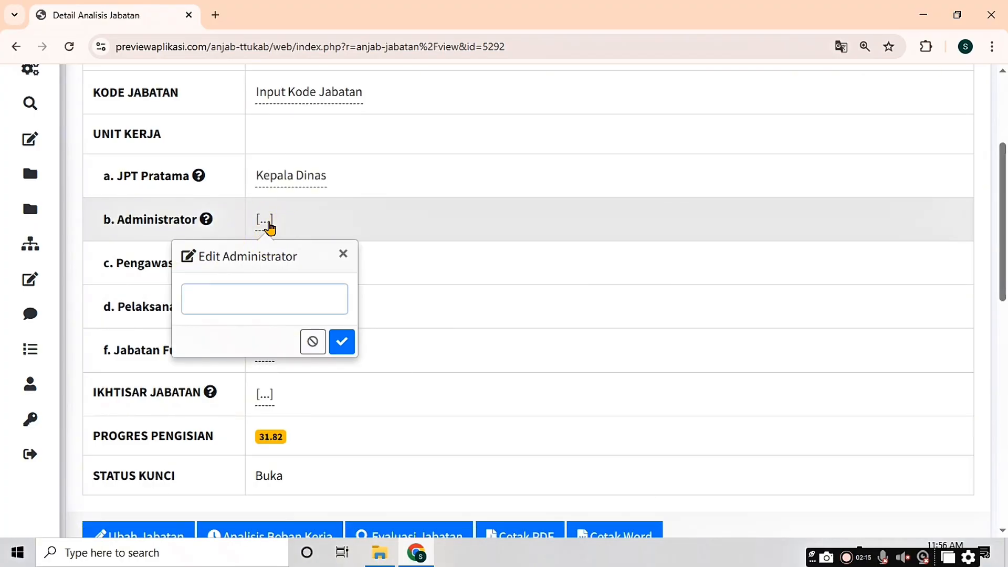
type("Sekretari")
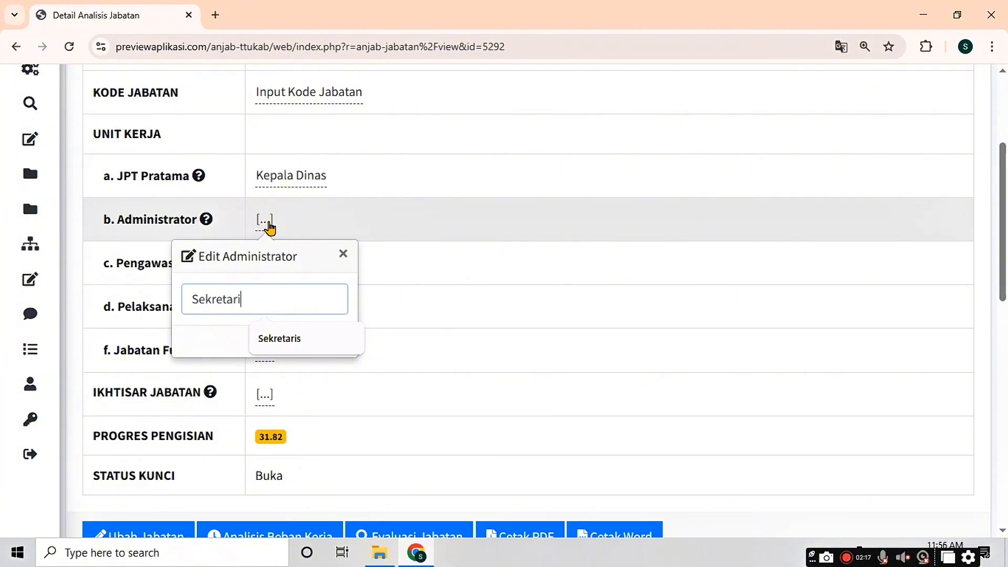
type("s")
left_click(342, 342)
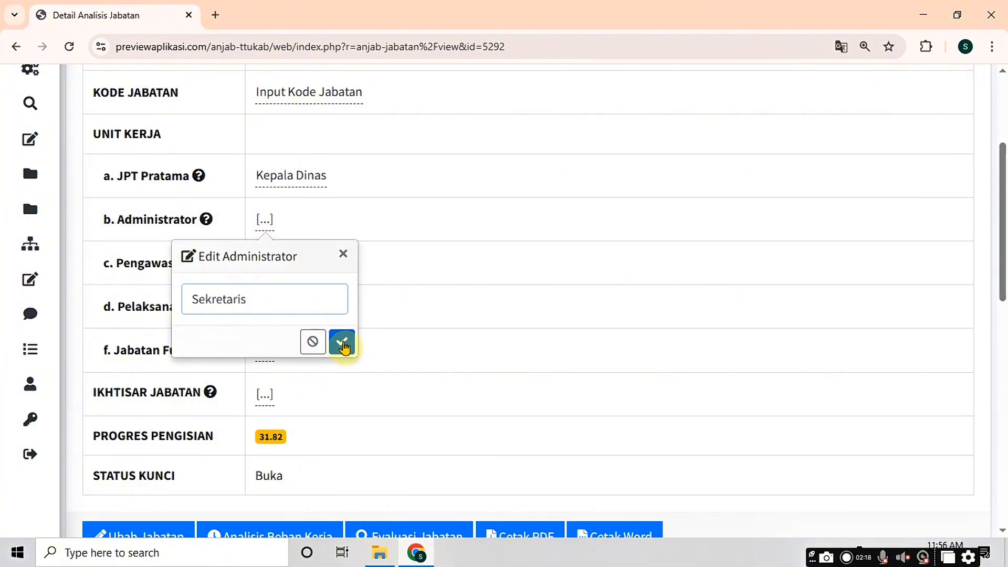
left_click(347, 345)
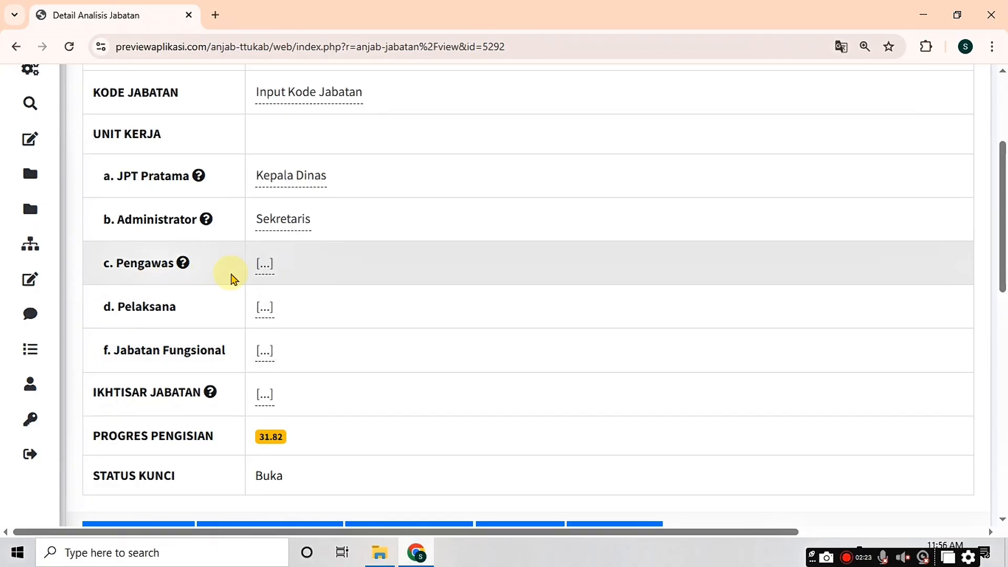
Step: Enter 'Kepala Sub bagian Perencanaan, umum dan Evaluasi' as Pengawas and 'Pengadministrasi Perkantoran' as Pelaksana
left_click(264, 265)
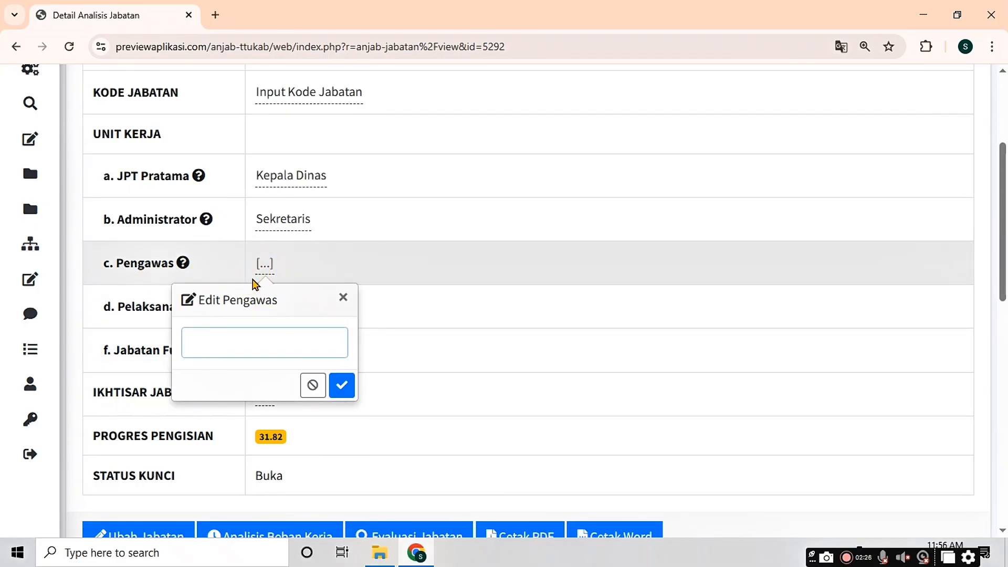
type("Kepala Sub bag")
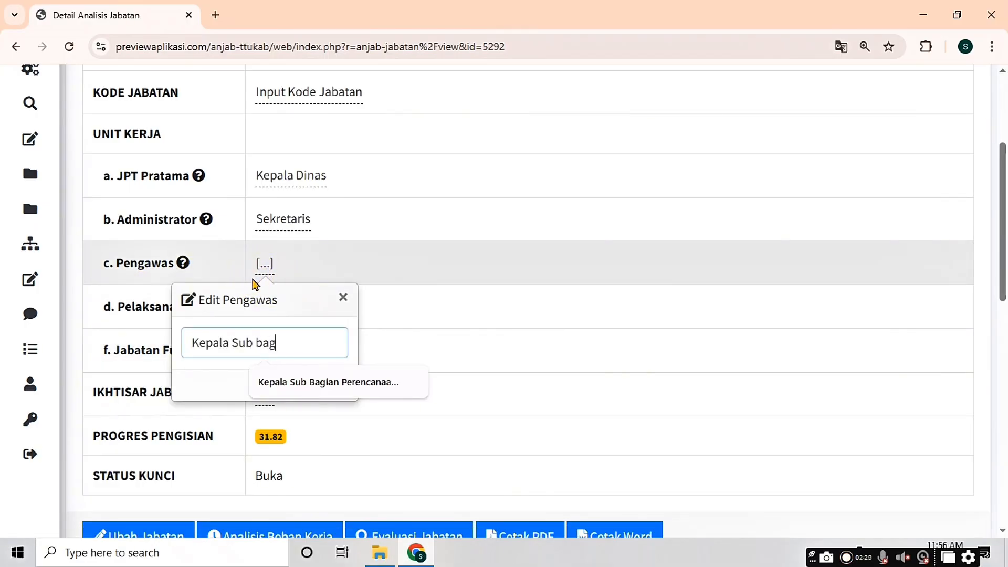
type("ian Perencanaan")
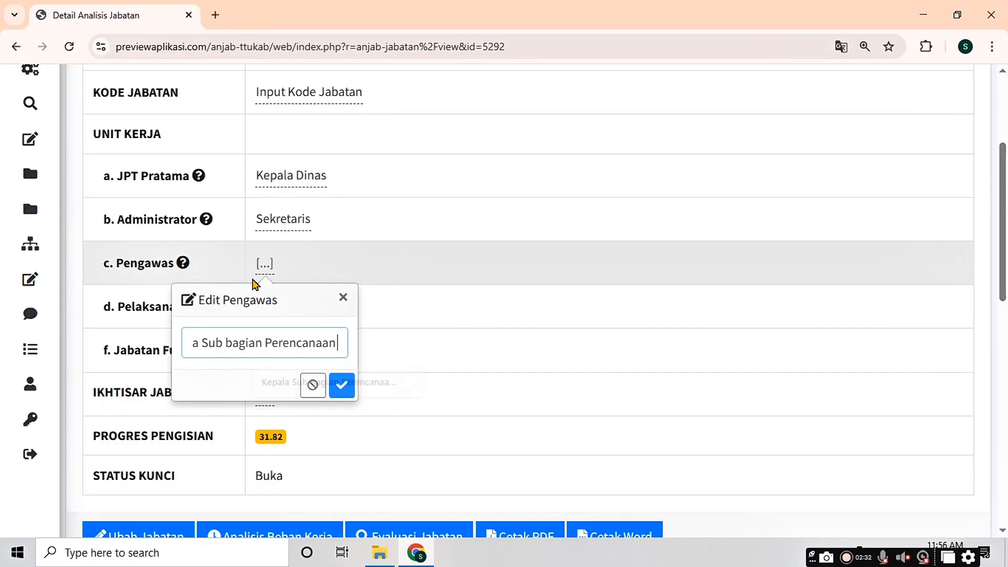
type(", umum dan Evaluasi")
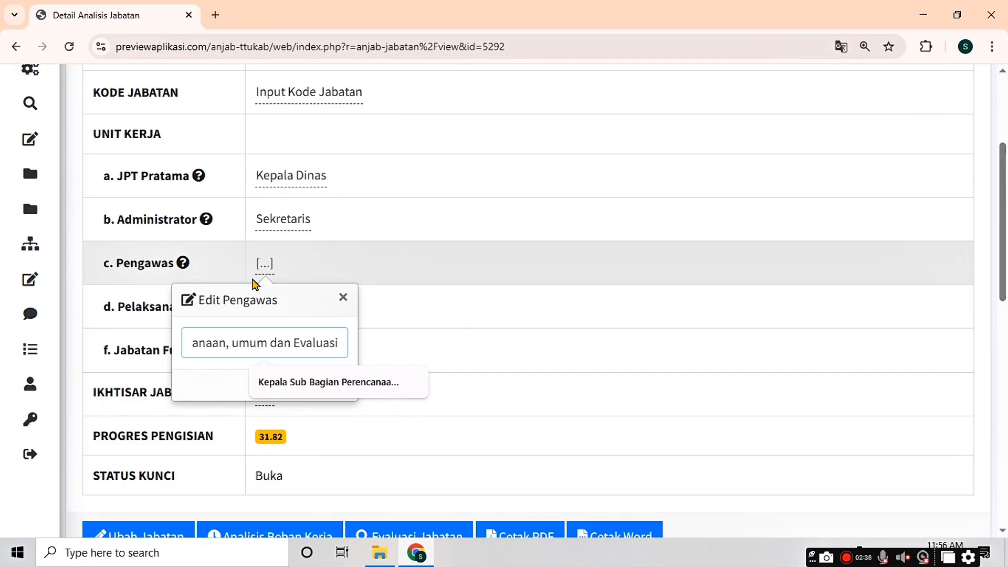
left_click(198, 394)
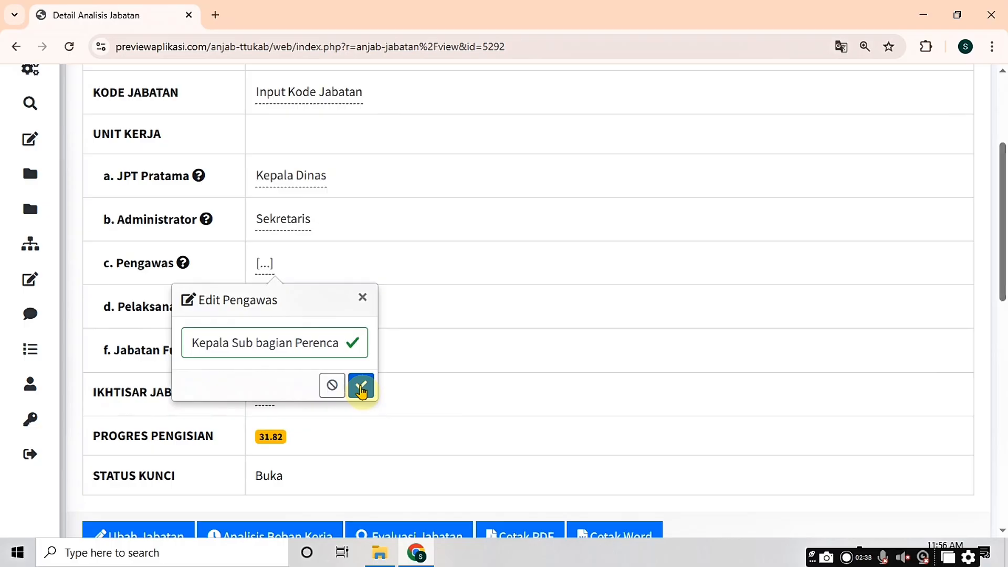
left_click(361, 387)
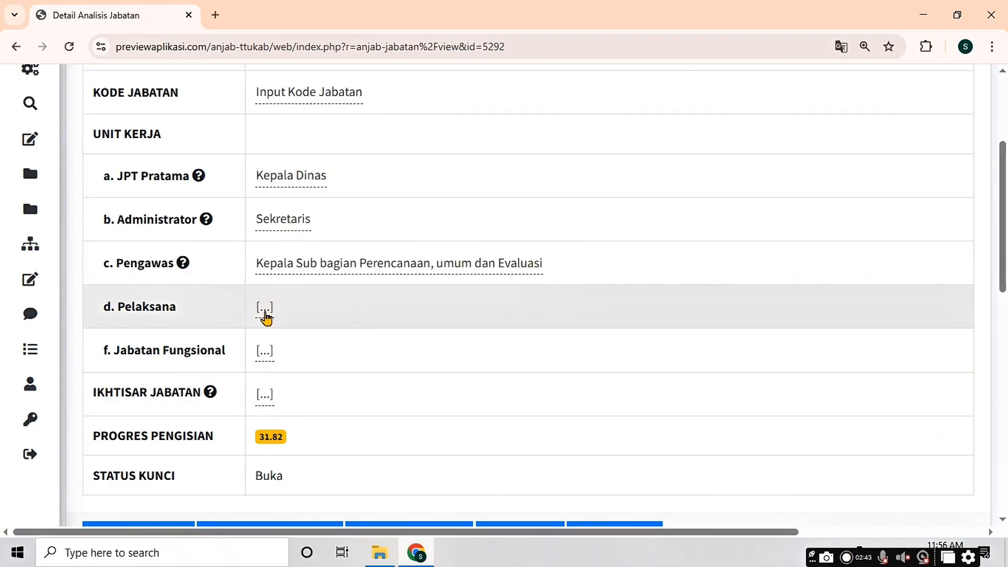
left_click(265, 315)
type("Pengadministrasi Pe")
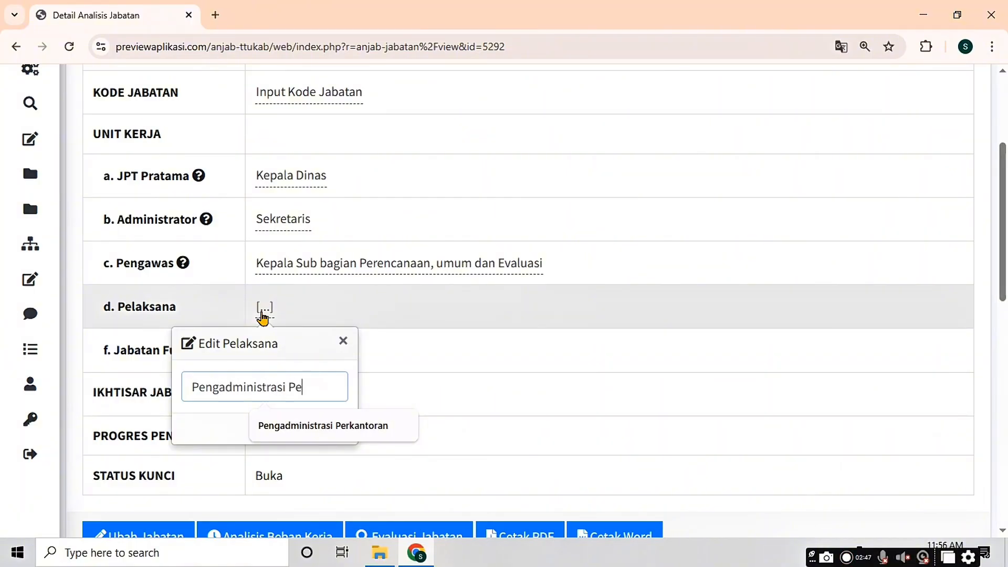
type("rkantoran")
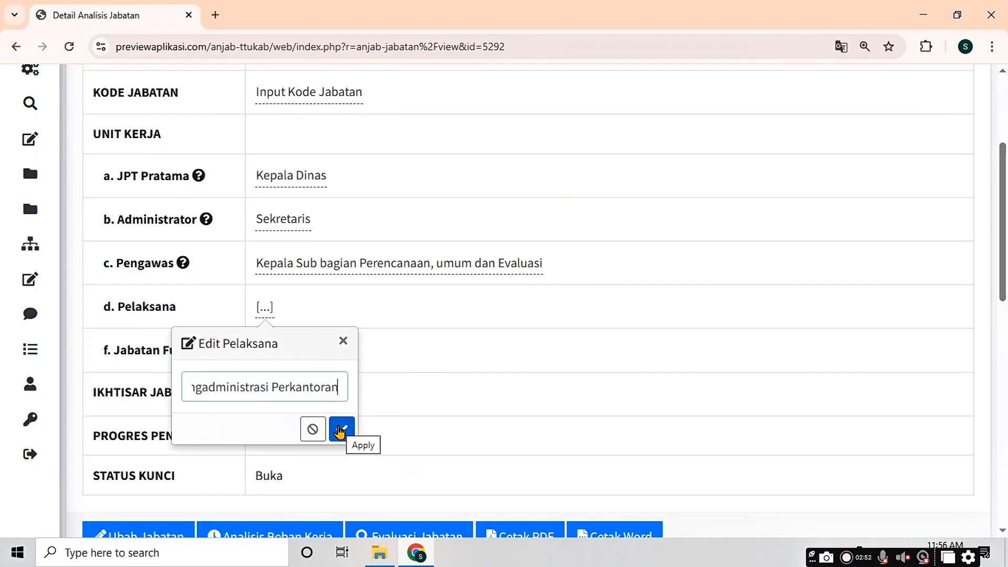
left_click(339, 431)
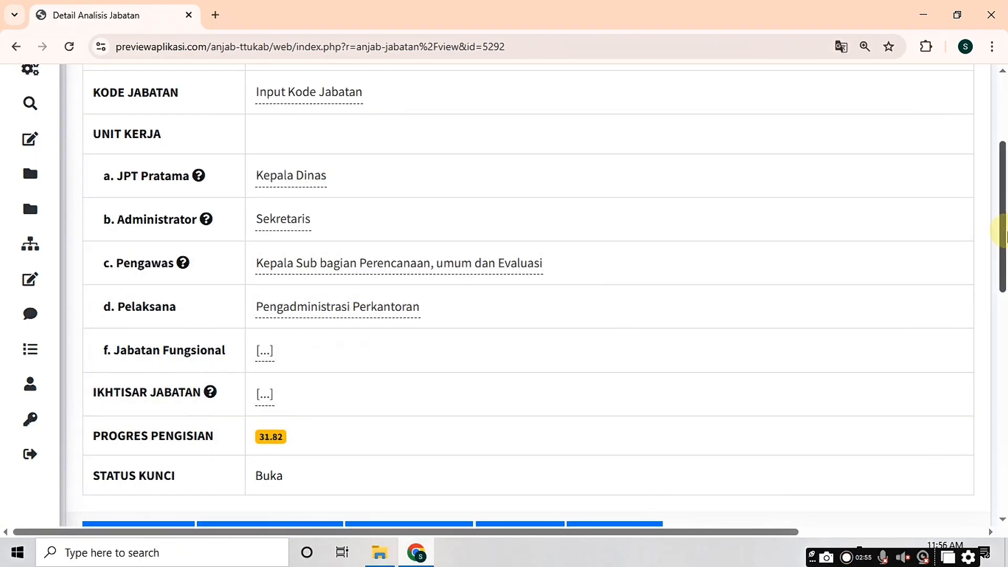
left_click_drag(1003, 232, 1006, 256)
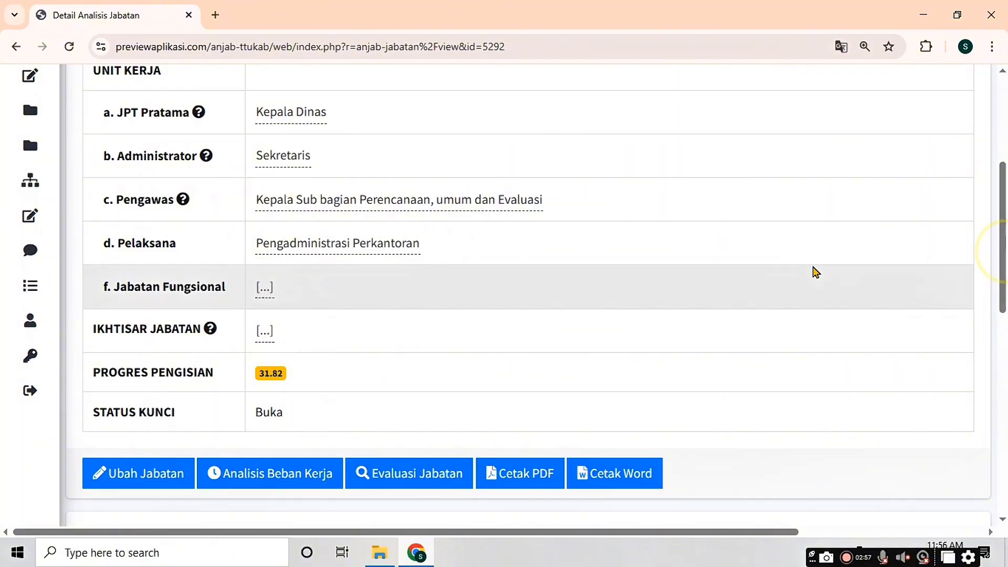
scroll(999, 236, "down", 1)
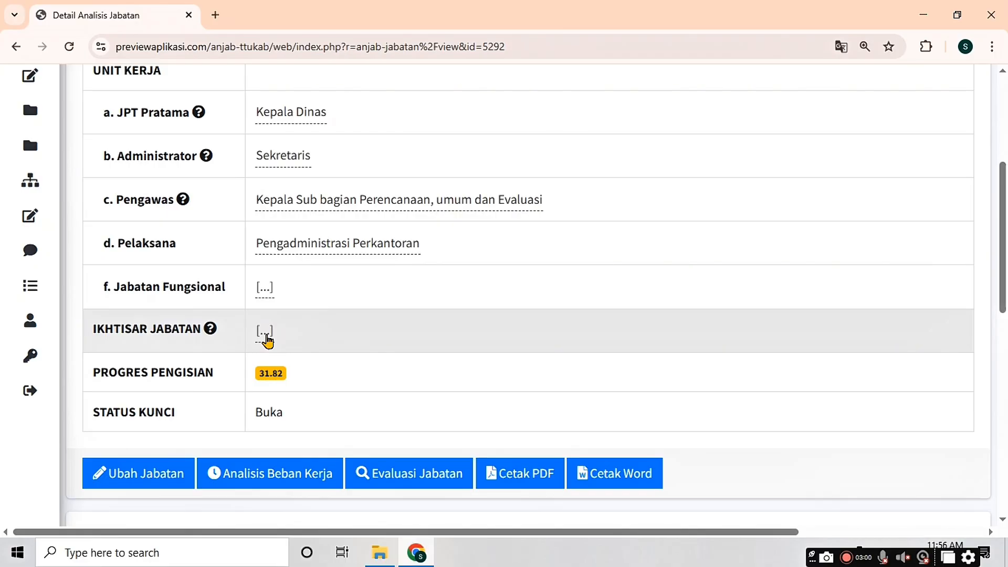
Step: Save the Ikhtisar Jabatan 'Melakukan kegiatan teknis dukungan admiinistrasi perkantoran, pemerintahan dan pelanayan publik.'
left_click(266, 336)
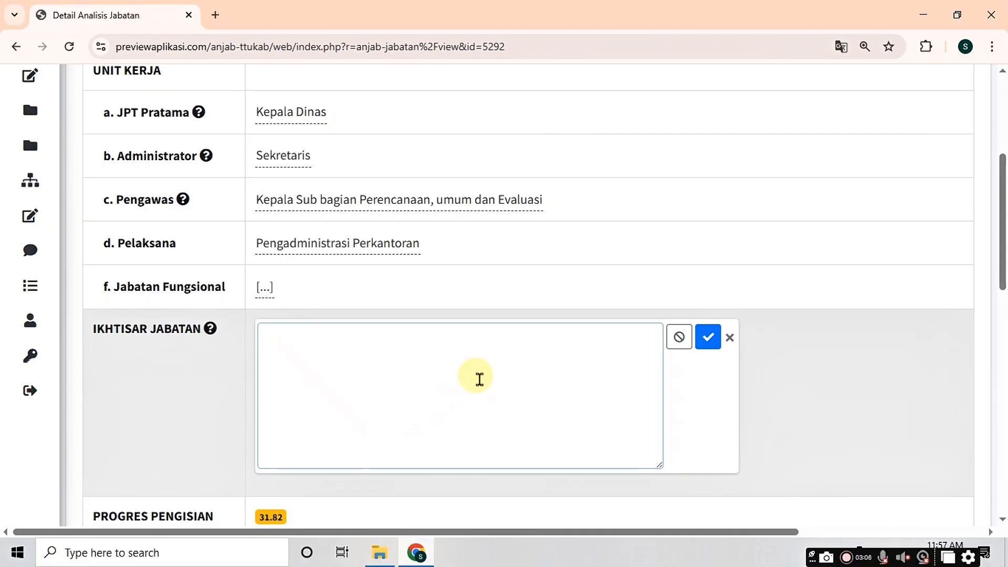
left_click(485, 382)
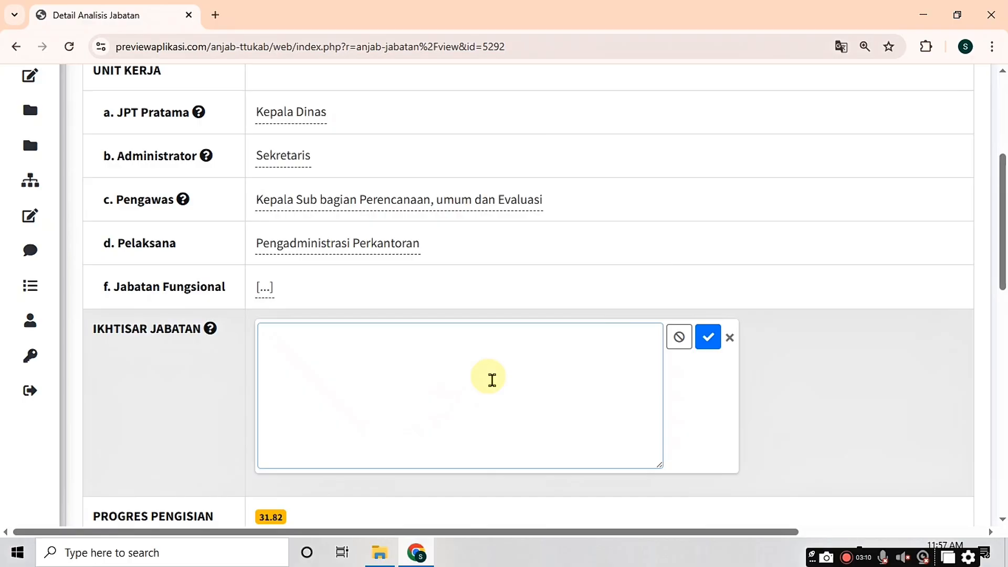
left_click(492, 380)
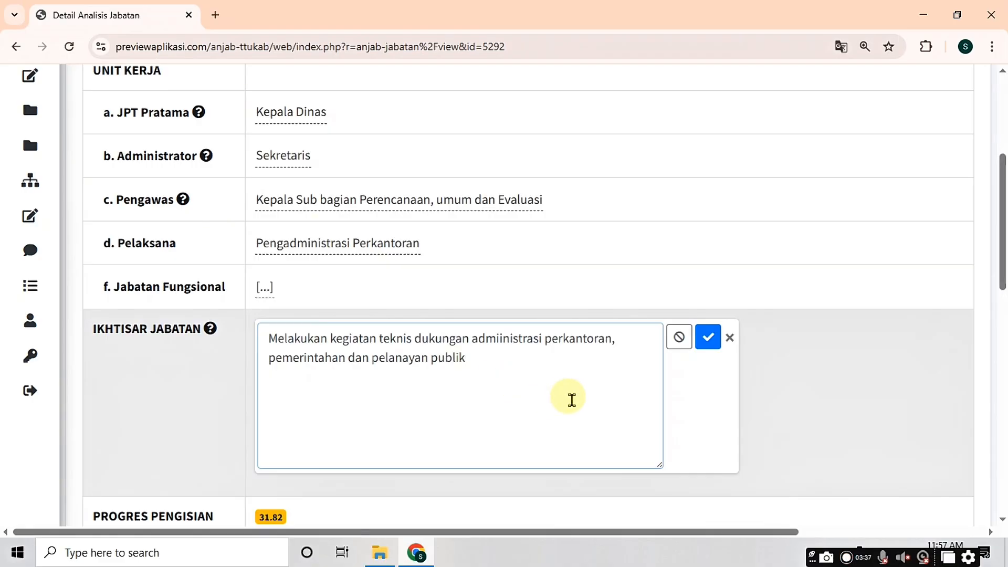
type(".")
left_click(709, 340)
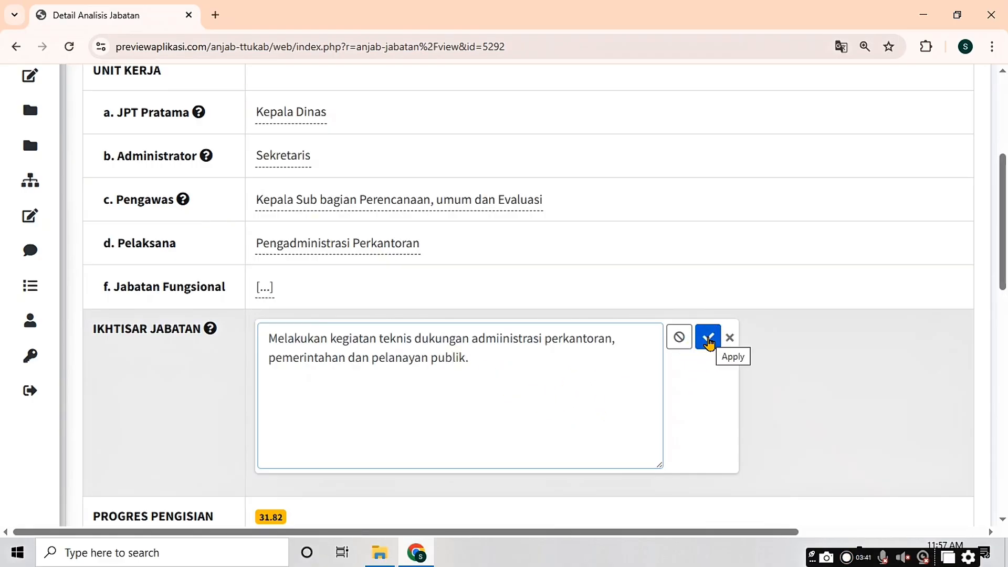
left_click(707, 339)
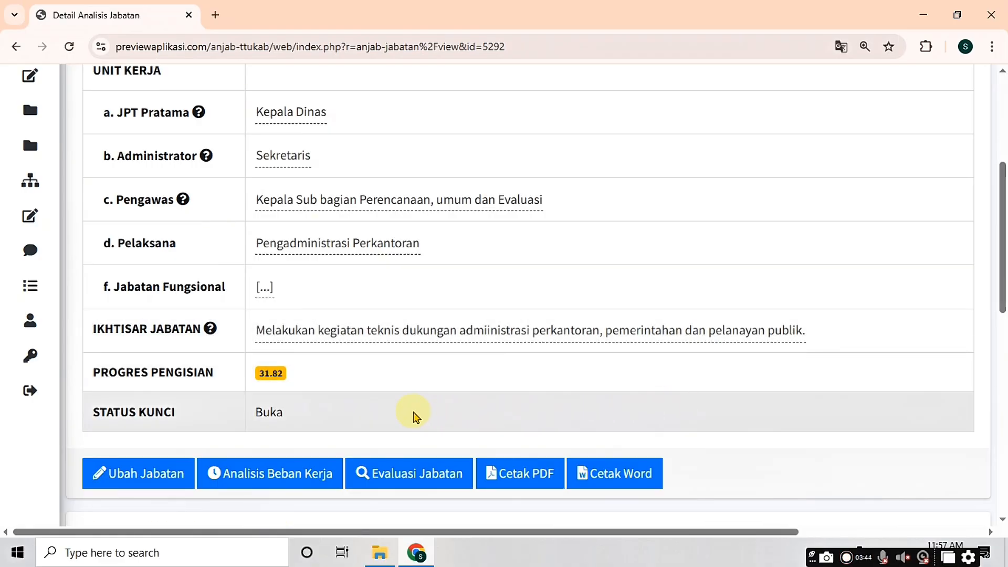
Step: Set Pendidikan Formal to SMA/SMK in the Kualifikasi Jabatan and save it
scroll(249, 354, "down", 2)
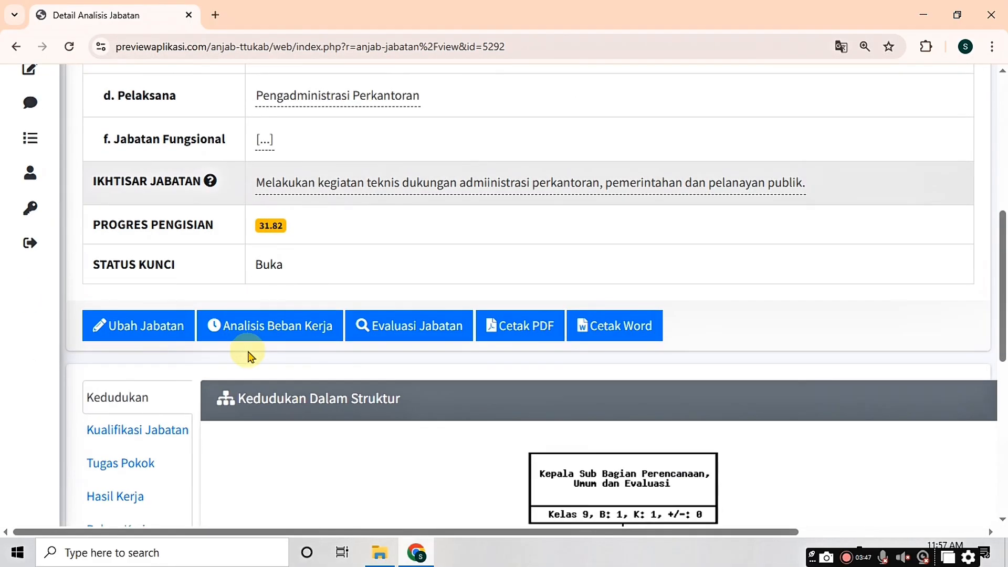
scroll(241, 355, "down", 4)
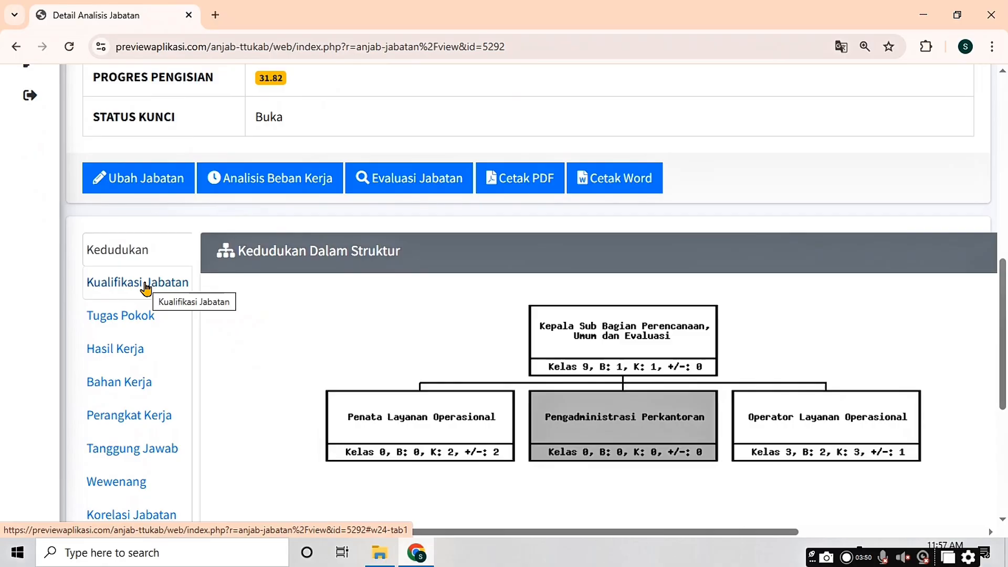
left_click(146, 288)
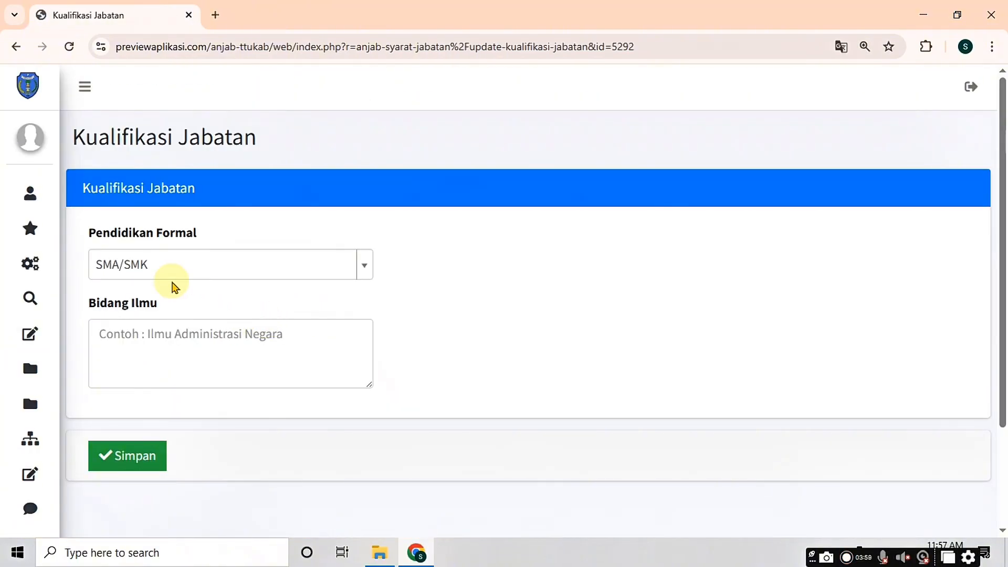
left_click(146, 267)
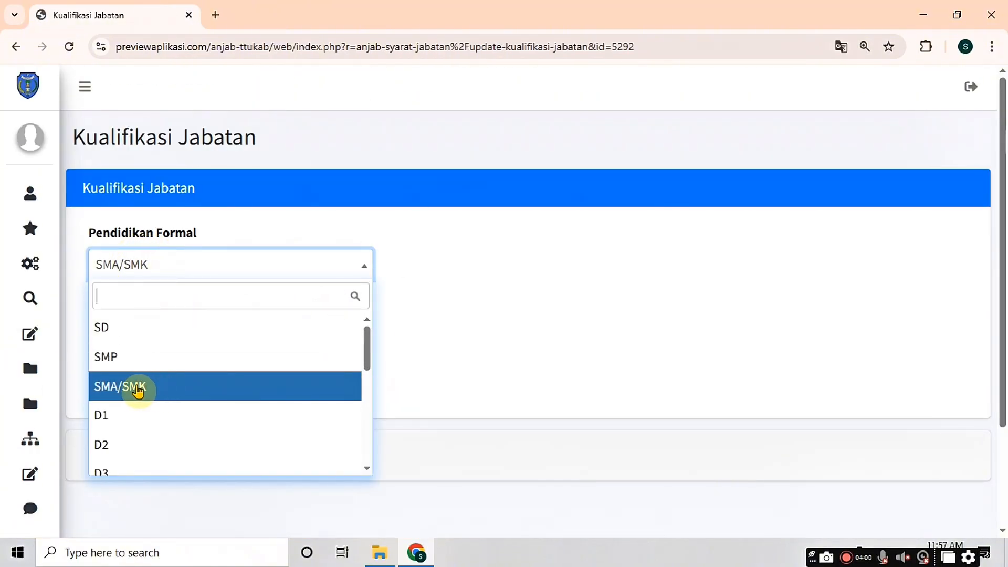
left_click(145, 388)
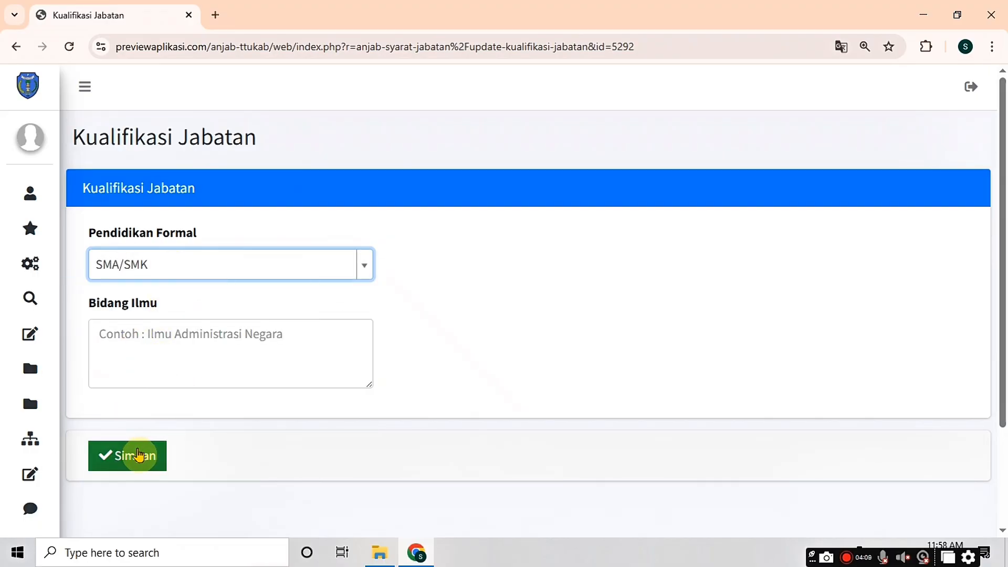
left_click(138, 455)
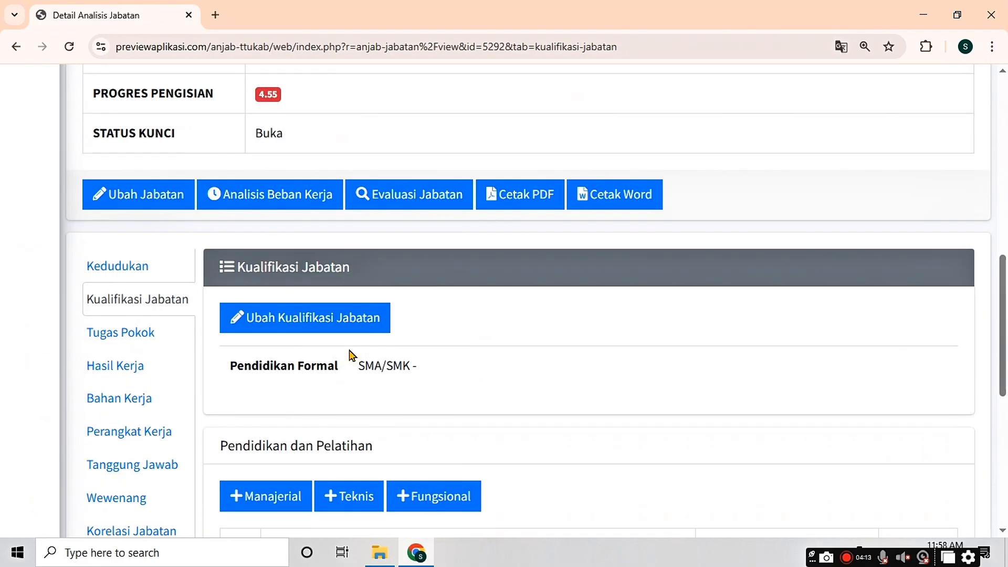
Step: Add Diklat Teknis Manajemen Keuangan, found by filtering 'keuangan', as a Teknis training rated Perlu
scroll(349, 355, "down", 5)
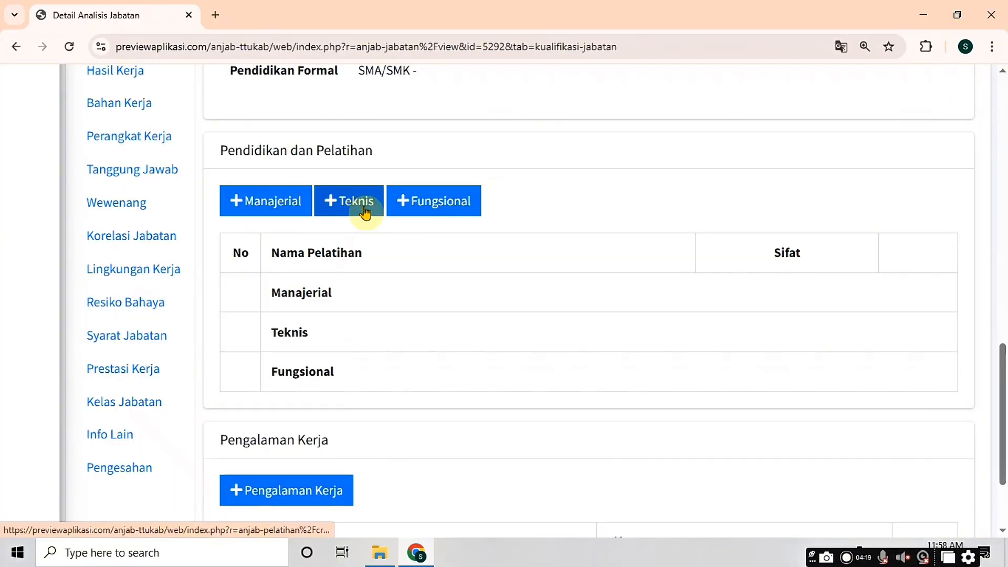
left_click(366, 209)
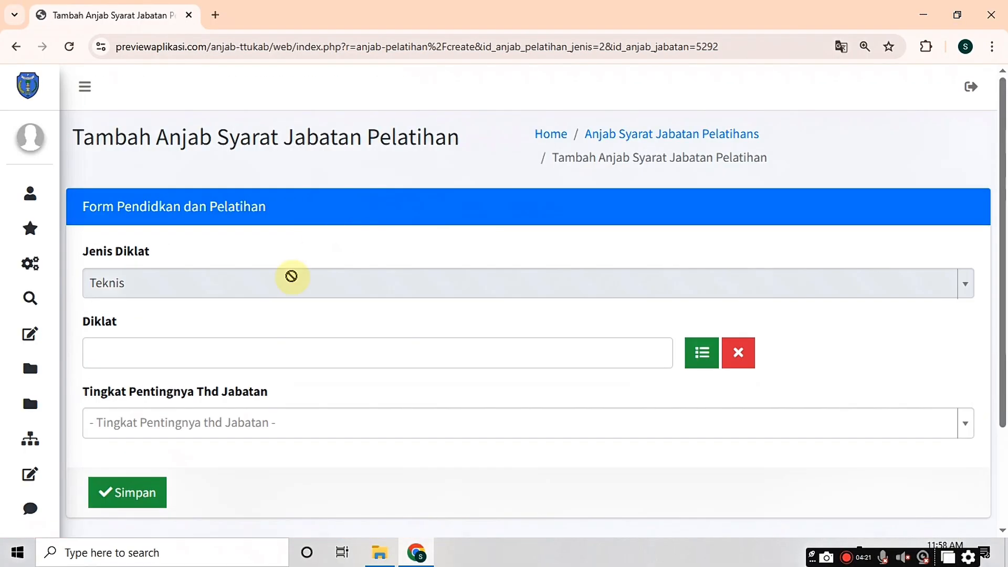
left_click(239, 349)
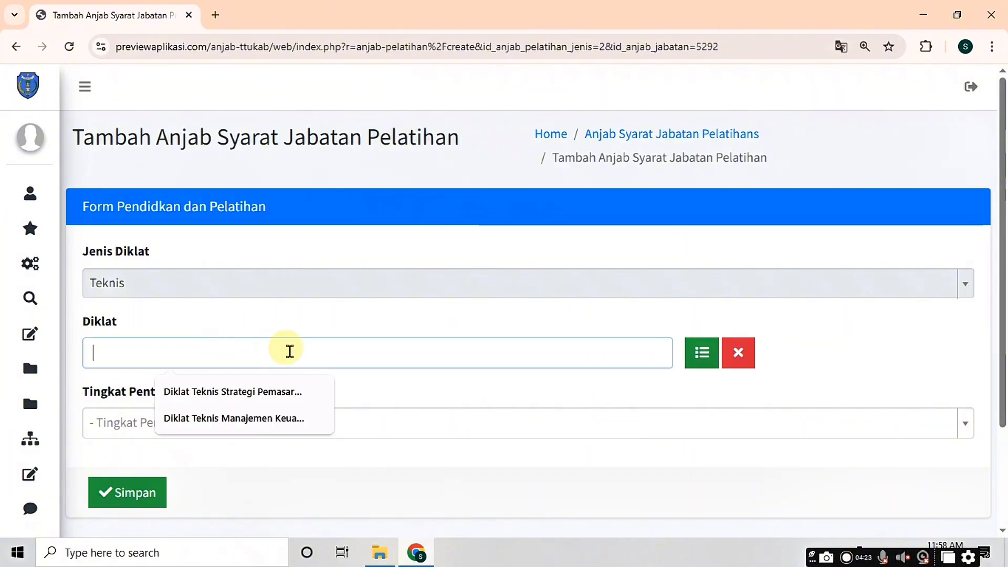
left_click(698, 357)
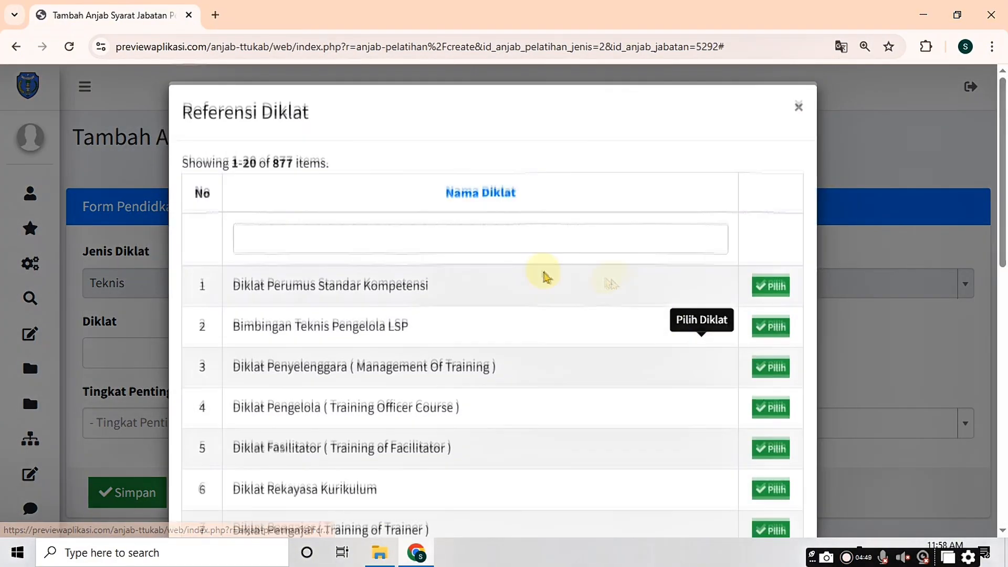
left_click(421, 242)
type("k")
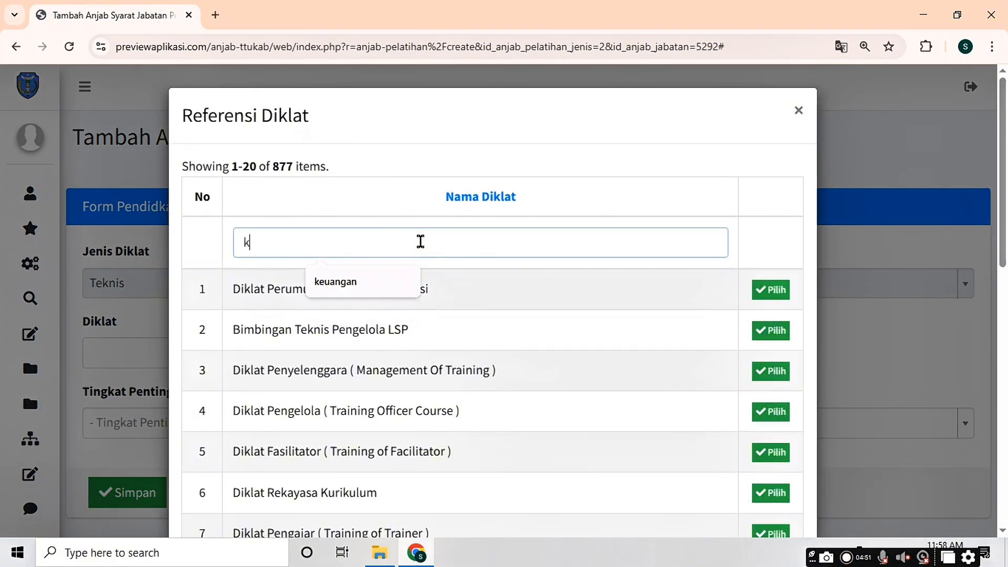
type("euangan")
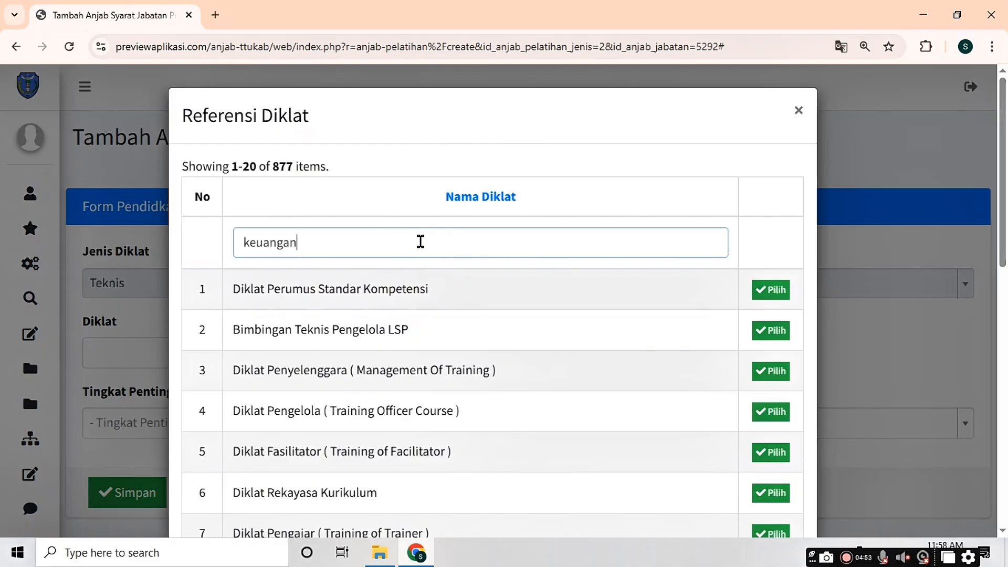
key("Return")
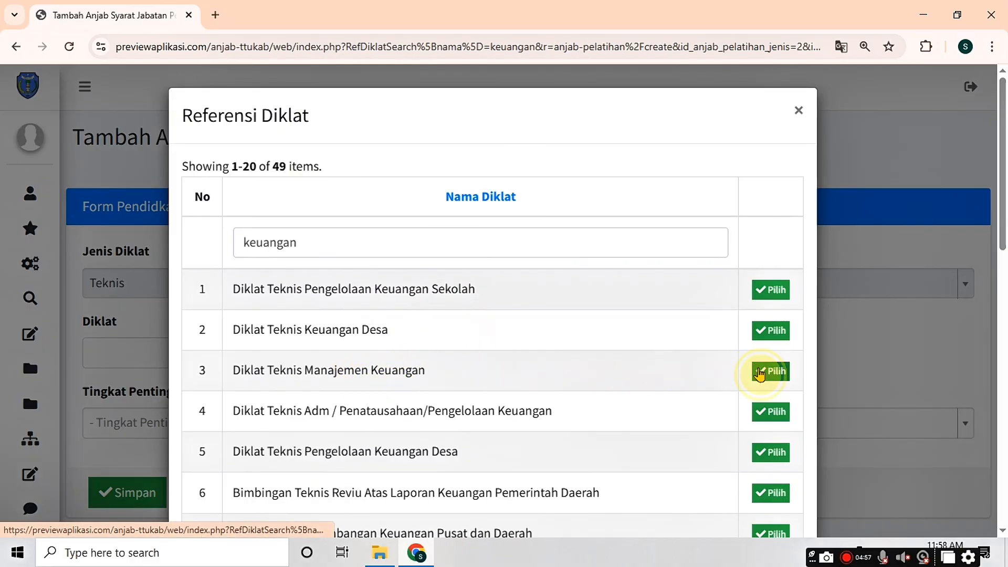
left_click(761, 370)
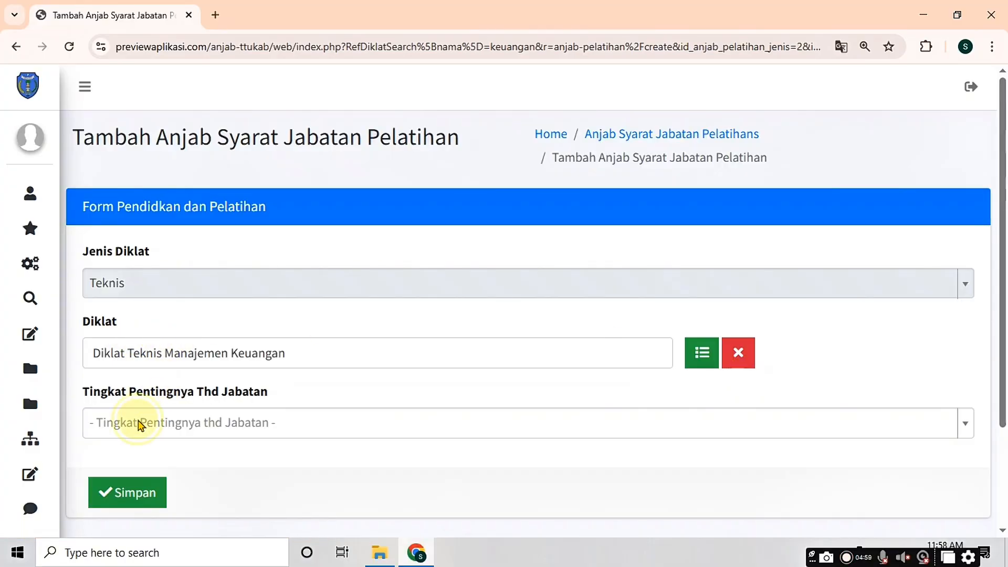
left_click(144, 424)
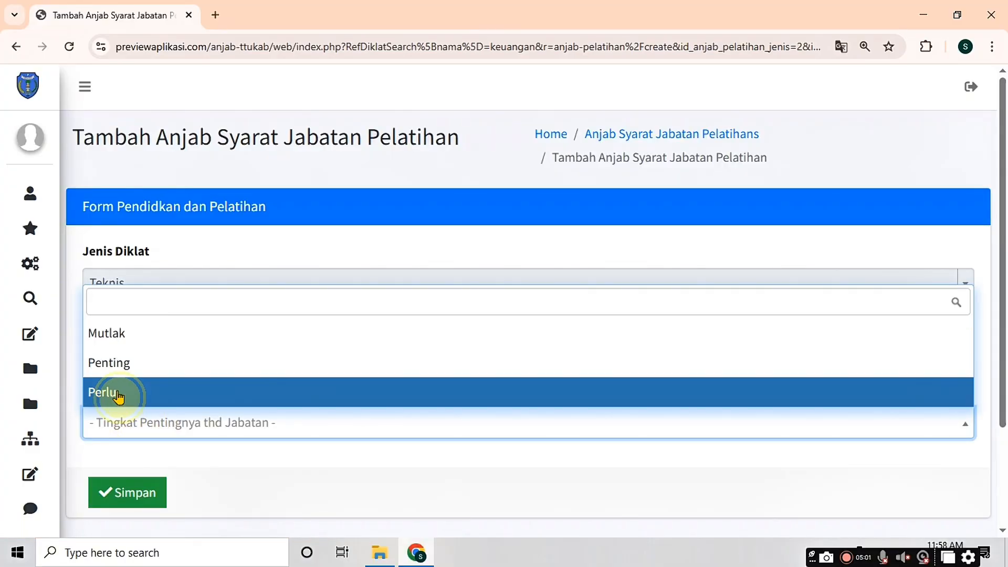
left_click(118, 397)
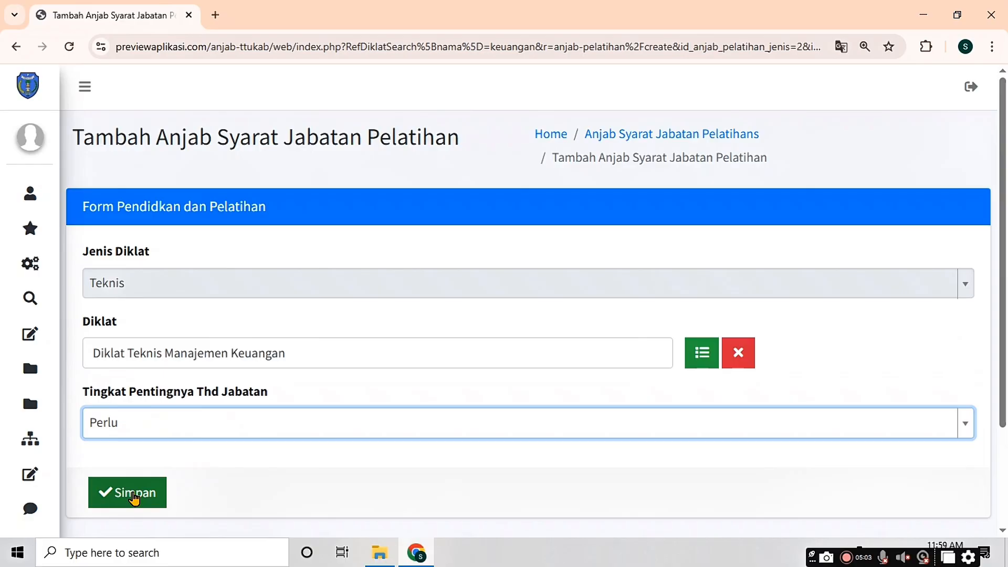
left_click(133, 498)
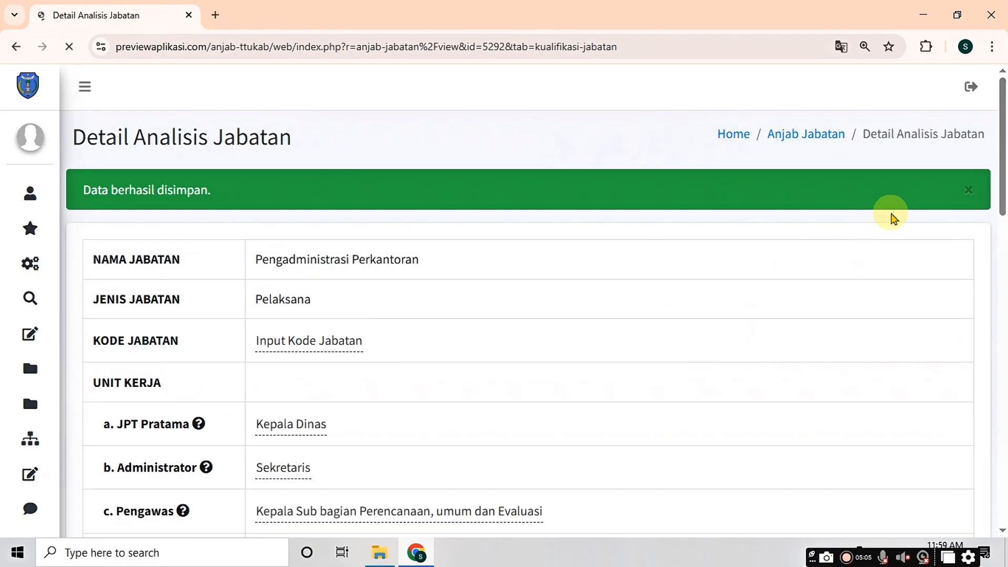
left_click_drag(999, 158, 998, 452)
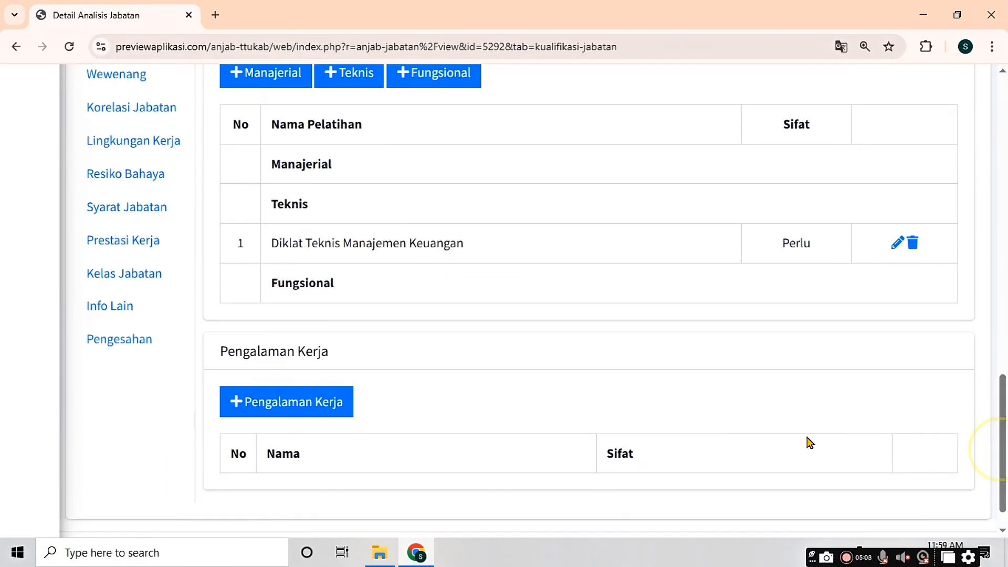
left_click(310, 403)
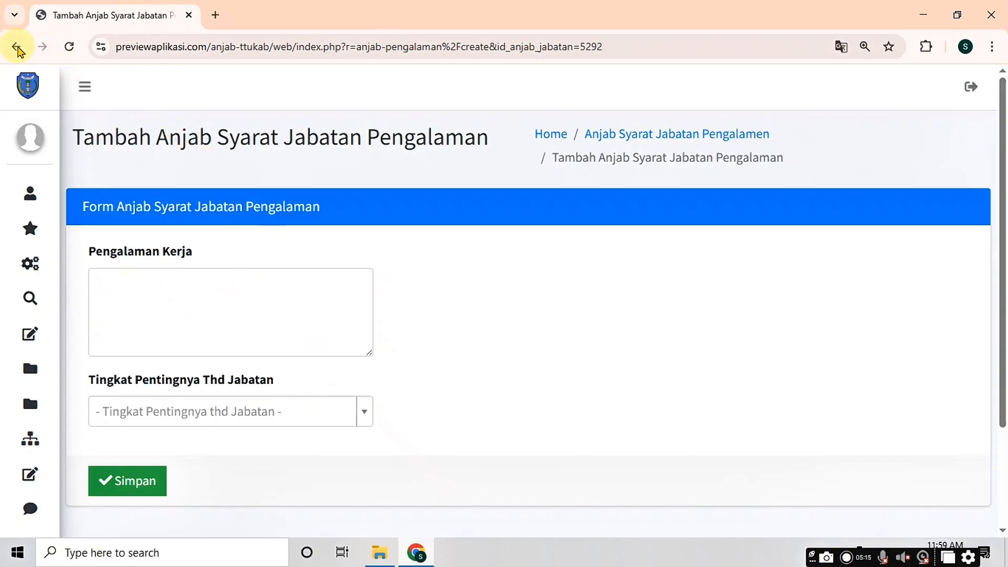
left_click(16, 49)
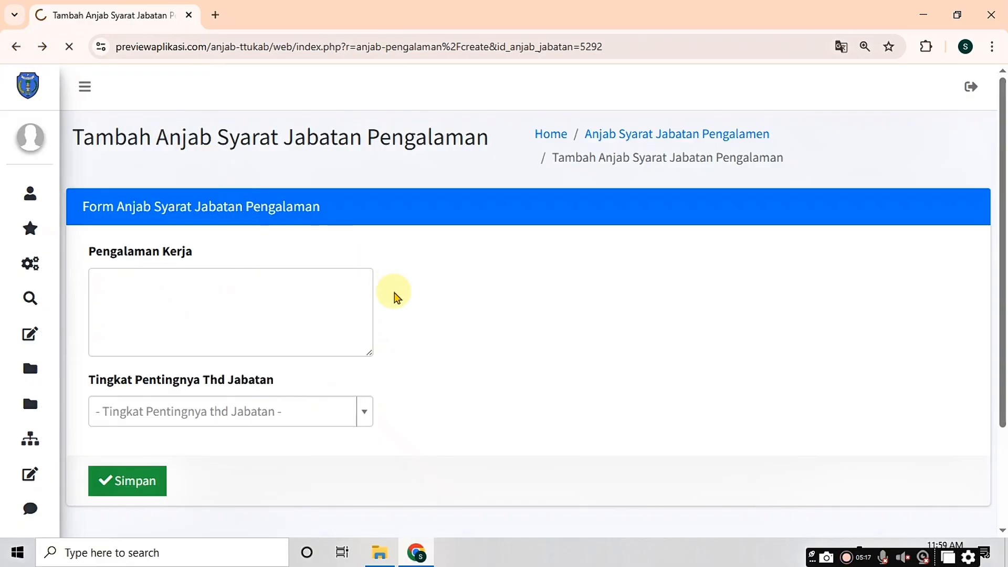
scroll(254, 270, "up", 5)
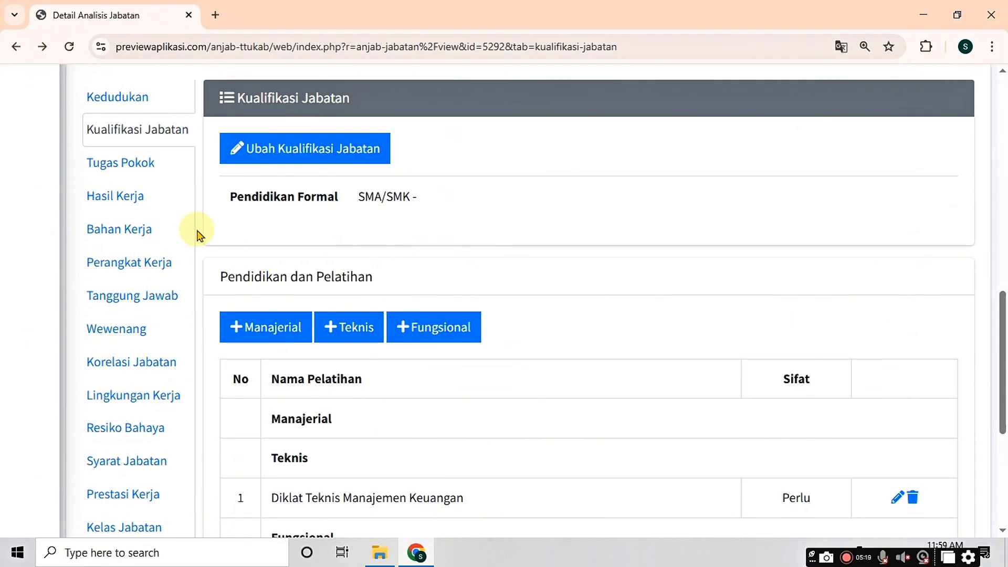
Step: Add Uraian Tugas for office supplies and equipment, document recording and classification, and other assigned duties
left_click(120, 163)
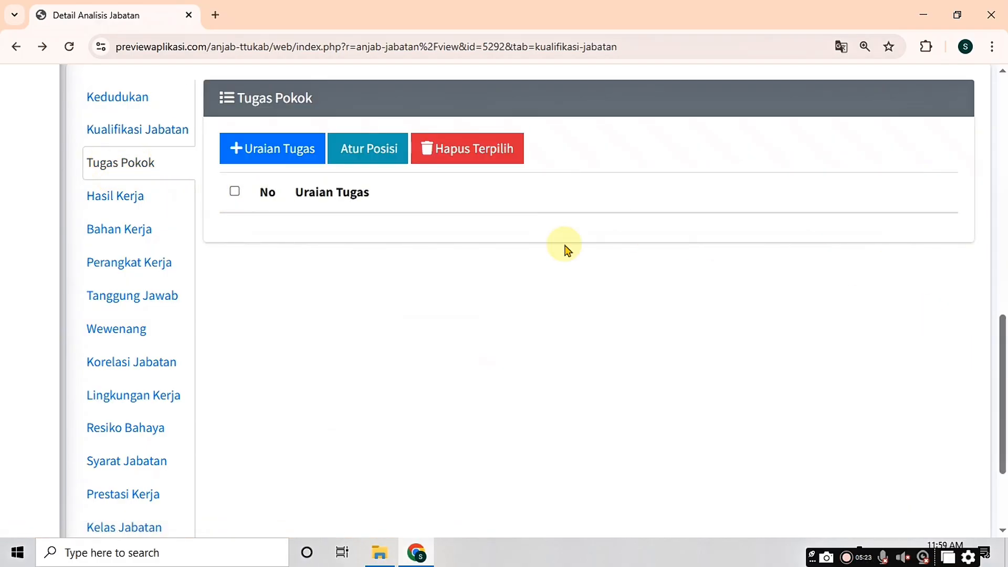
left_click(272, 159)
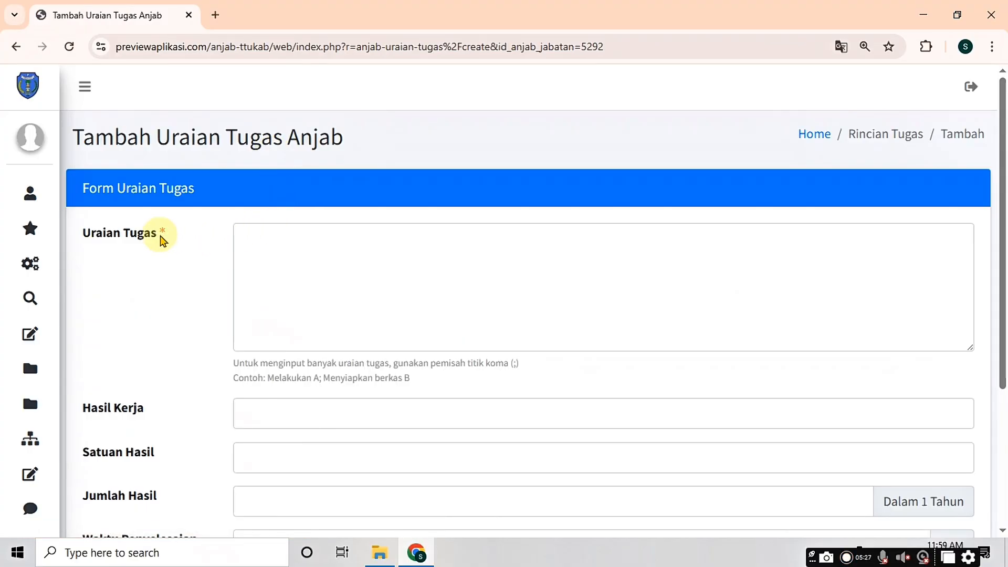
left_click(287, 240)
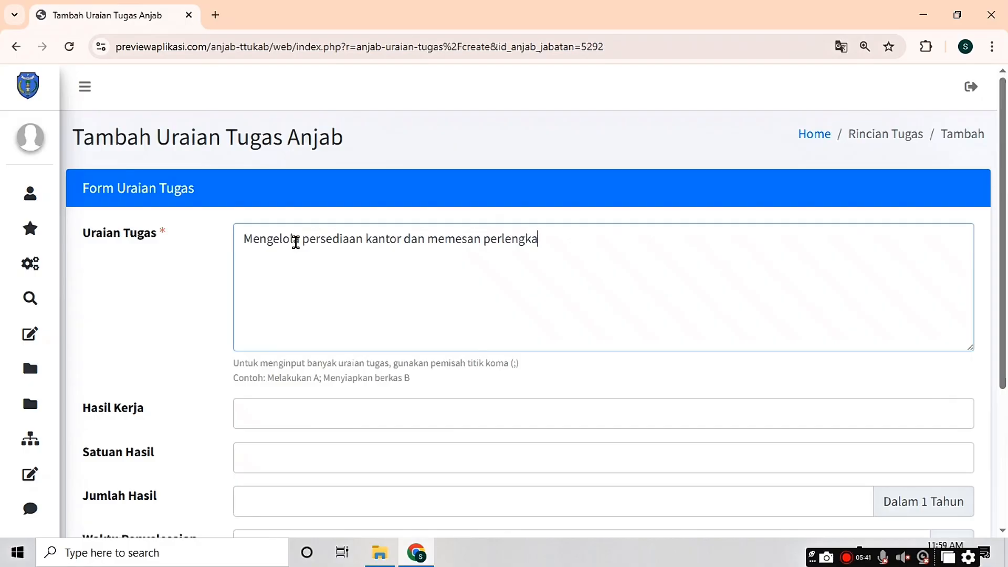
left_click(379, 273)
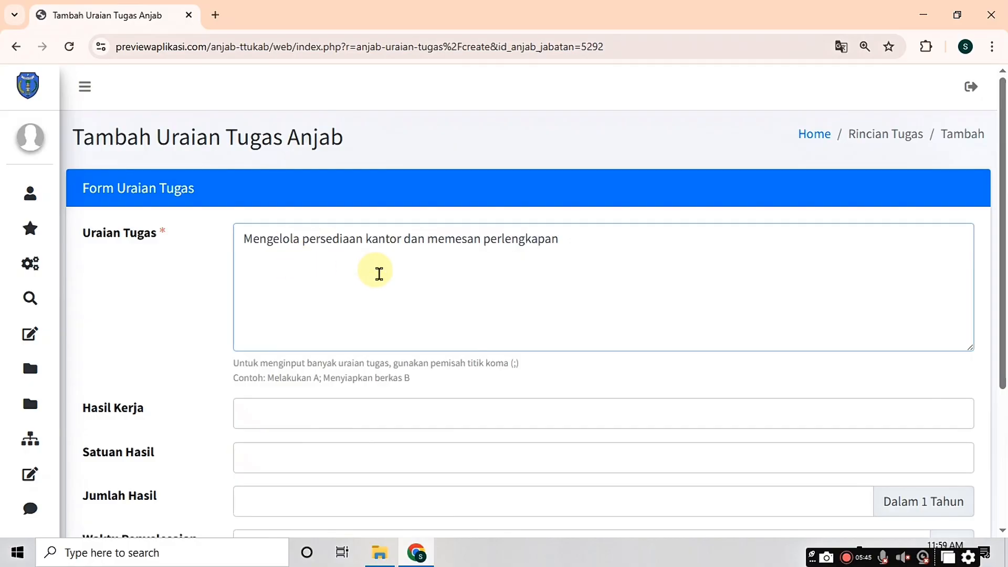
type(";")
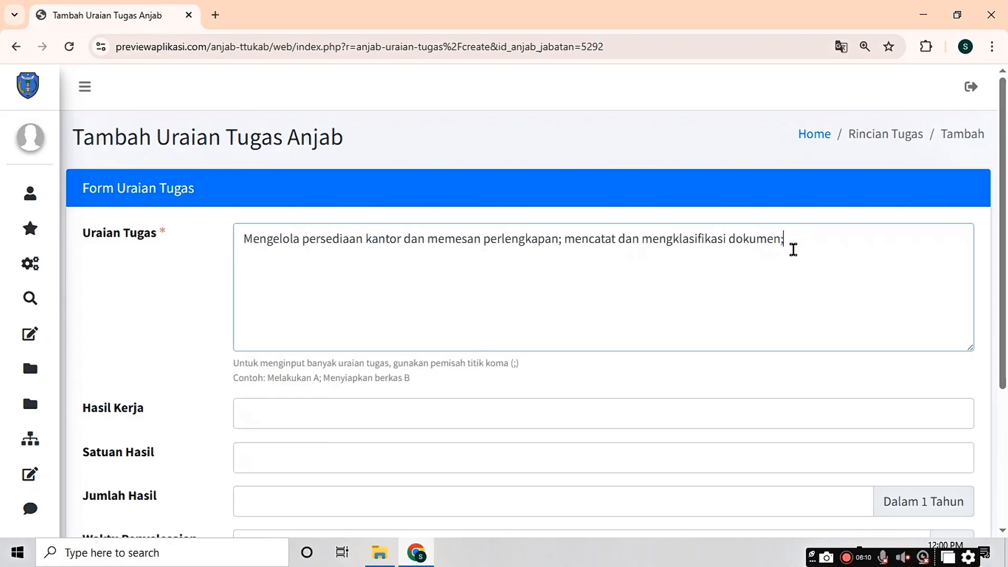
type("melaksanakan tugas kedinasan lain yang diperintahkan oleh atasan")
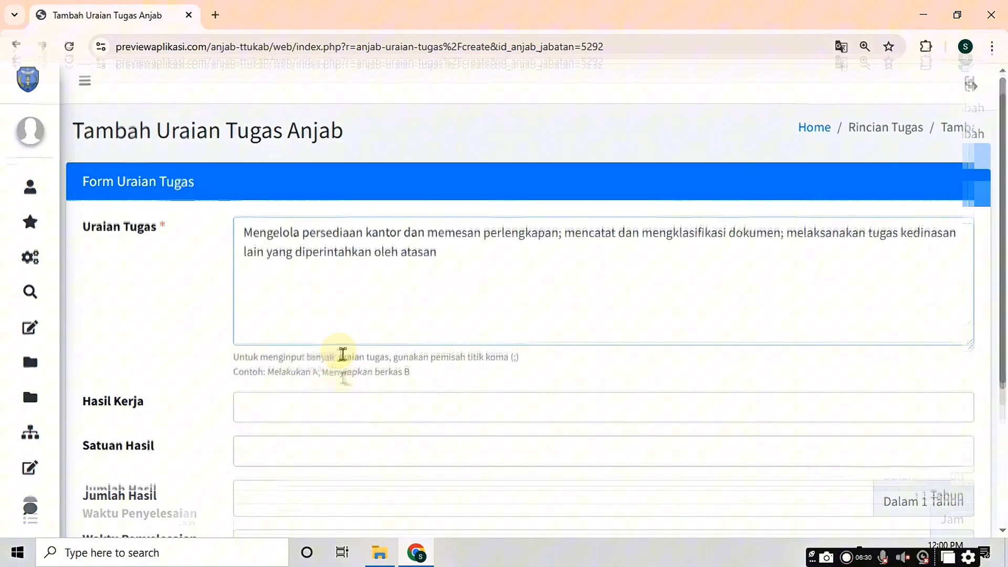
scroll(341, 355, "down", 4)
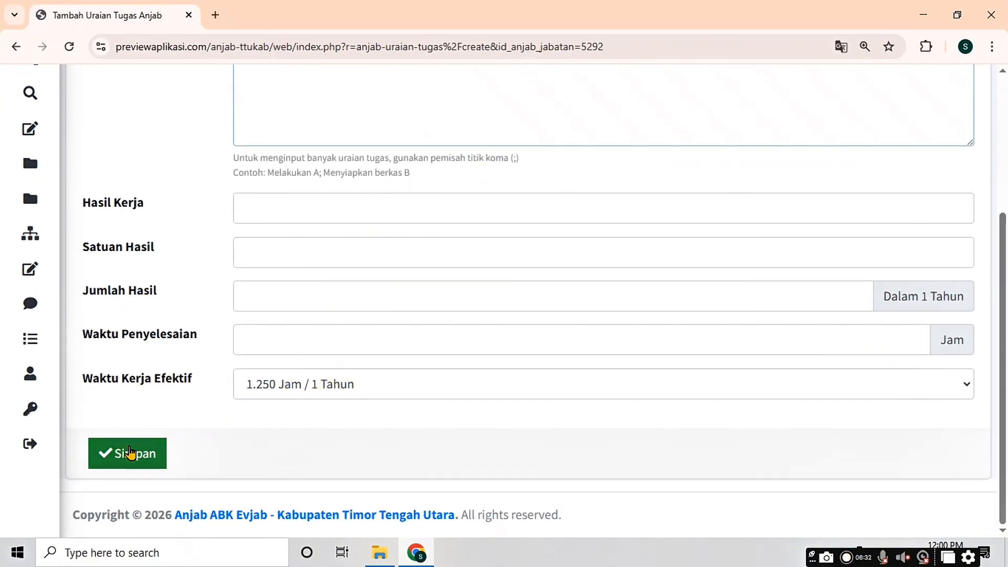
left_click(131, 451)
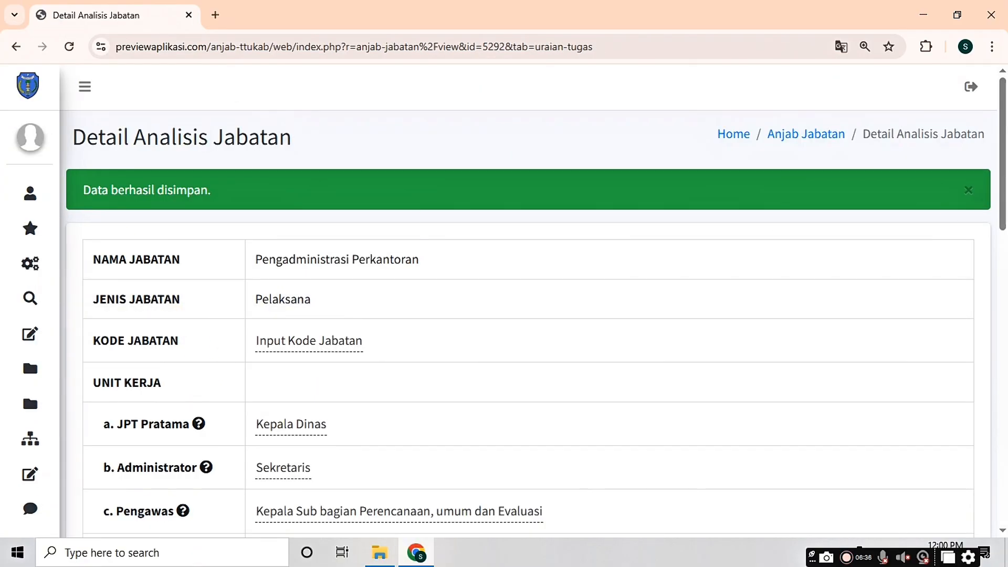
Step: Show the Hasil Kerja table listing the three tasks with empty results and units
scroll(194, 230, "down", 15)
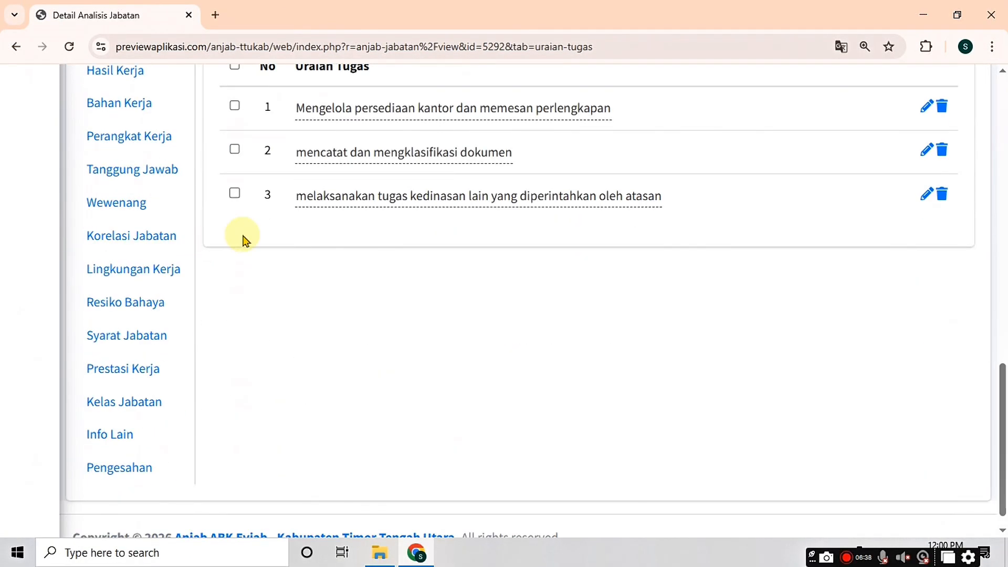
scroll(980, 333, "up", 2)
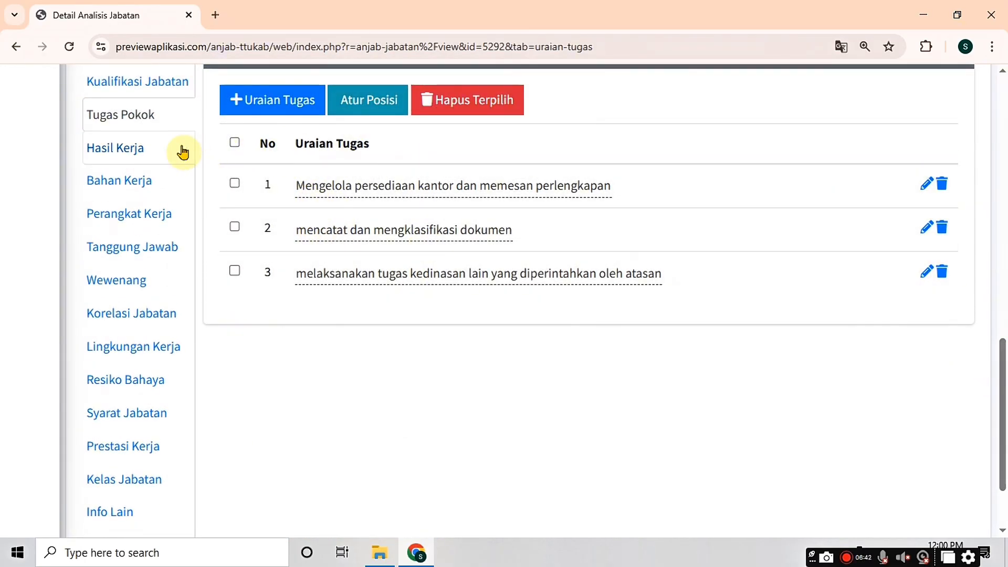
left_click(132, 151)
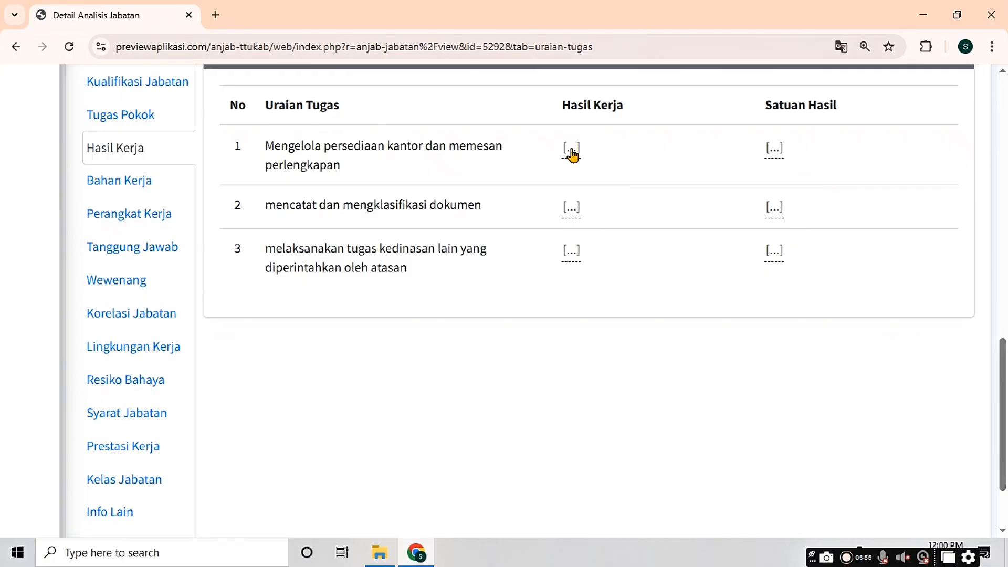
Step: Give task 1 the result 'Laporan pengelolaan persediaan kantor' with unit Dokumen
left_click(571, 149)
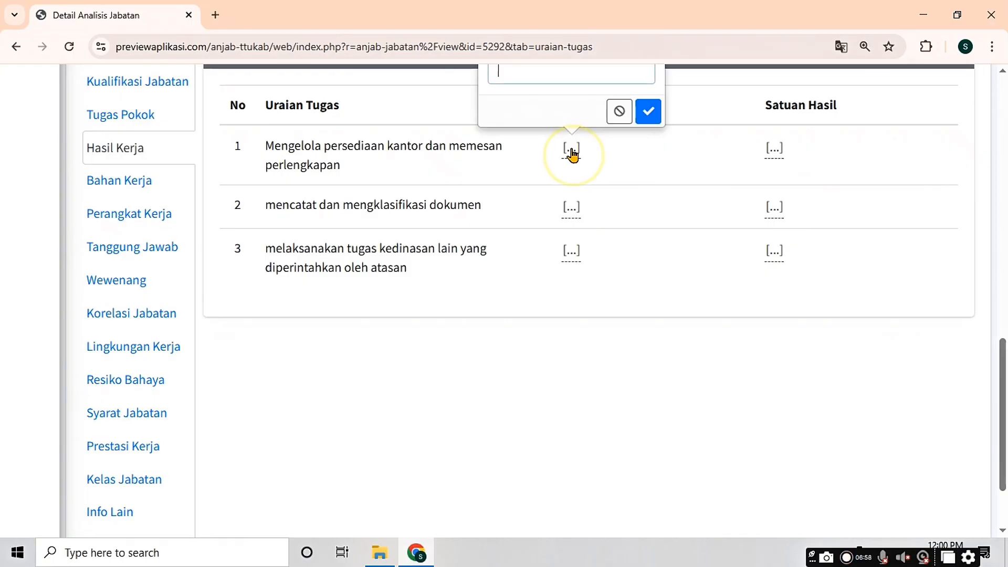
scroll(576, 157, "up", 3)
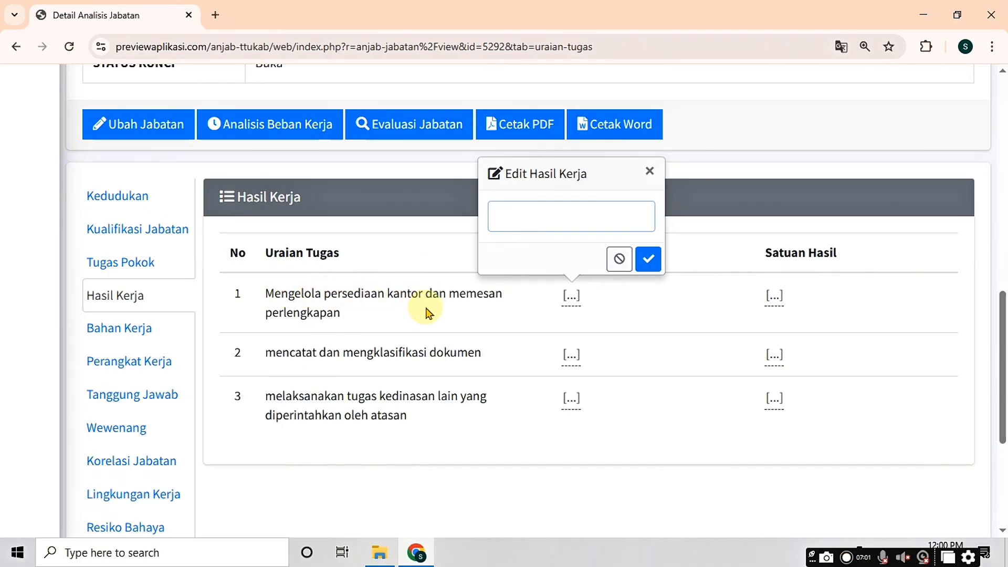
type("Lapor")
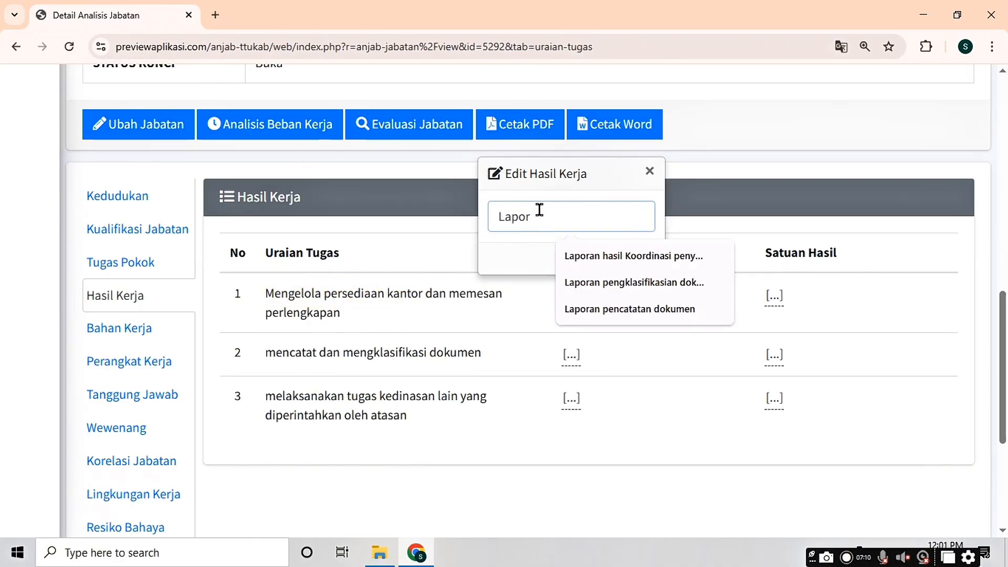
type("an pengelolaan persediaan kantor")
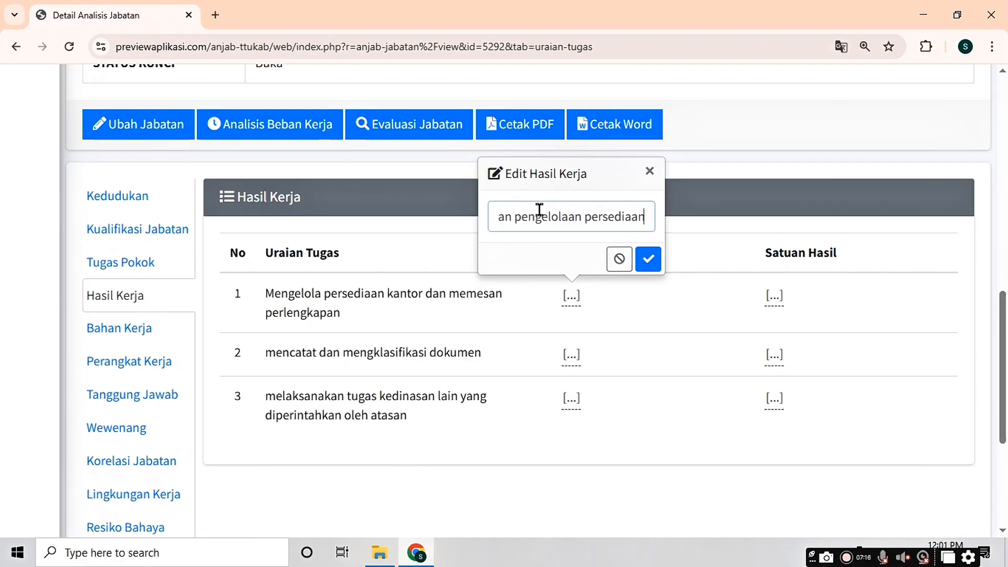
left_click(649, 262)
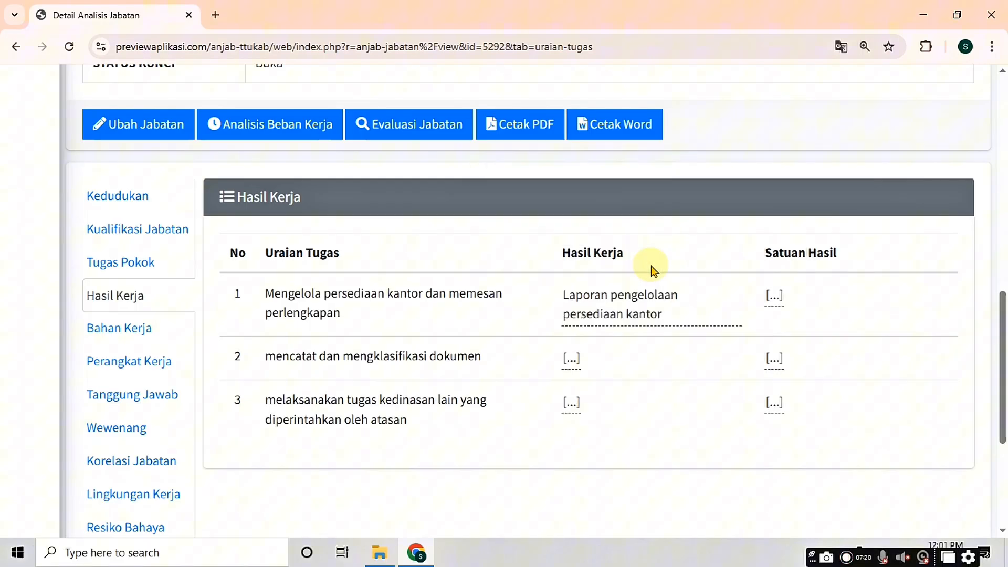
left_click(774, 297)
type("Dokumen")
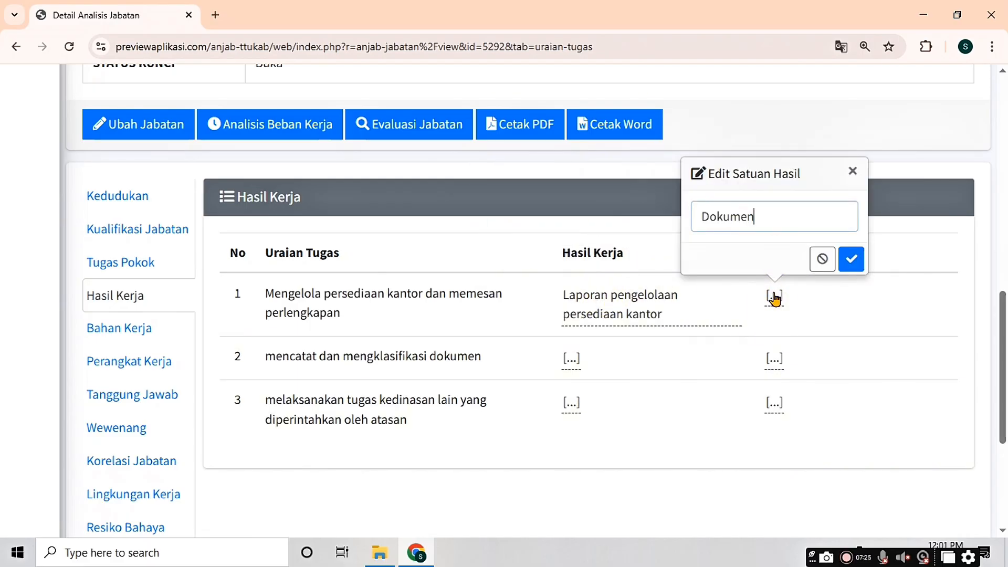
left_click(850, 260)
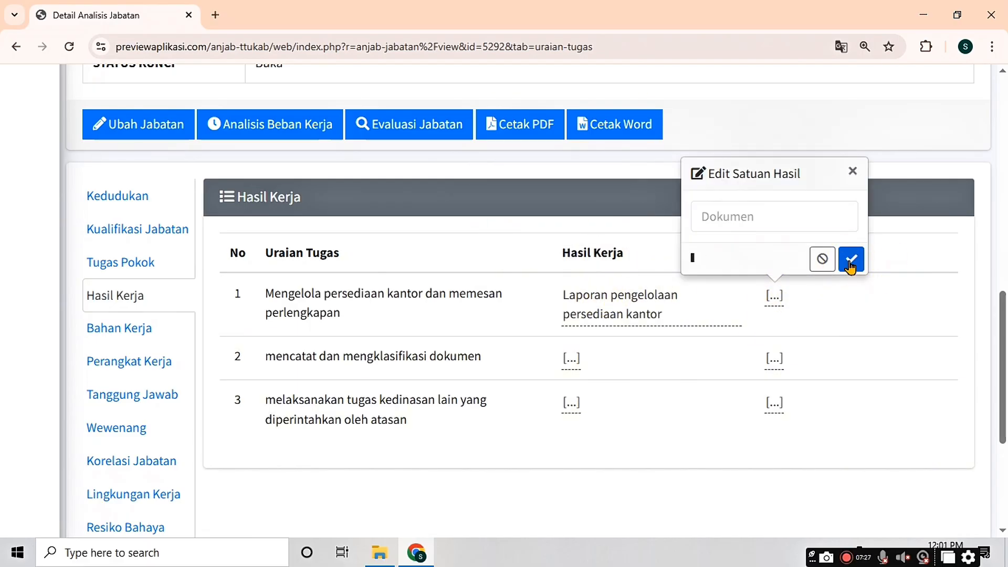
Step: Give task 2 the result 'Laporan pencatatan dan pengklasifikasian dokumen' with unit Dokumen
left_click(570, 359)
left_click(533, 299)
left_click(523, 279)
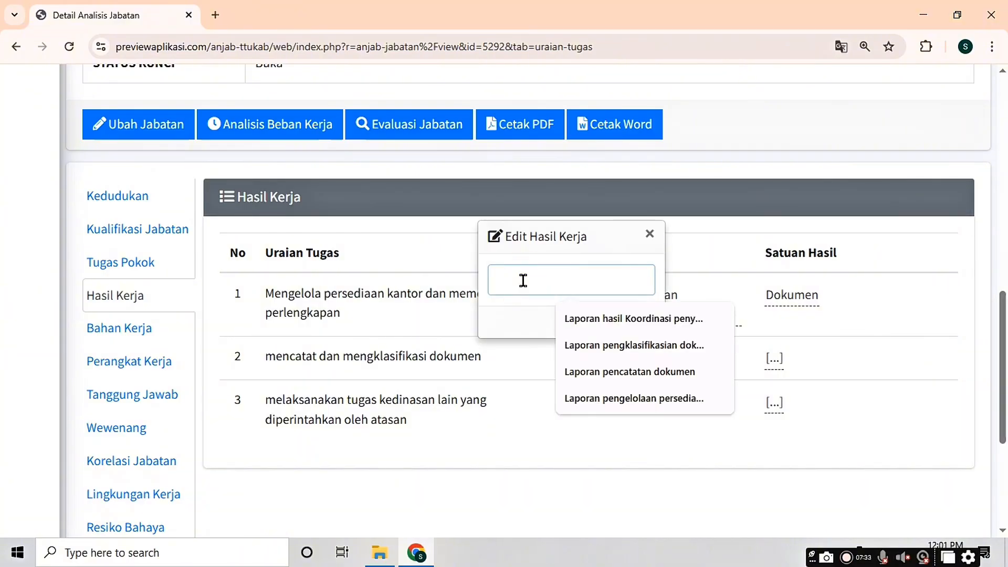
type("Laporan pencatatan")
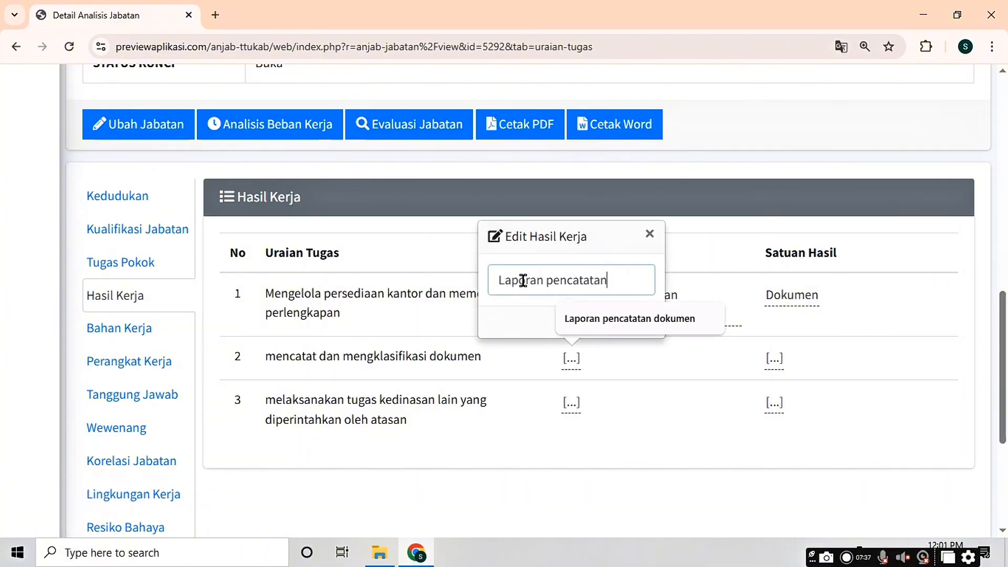
type(" dan pengklasif")
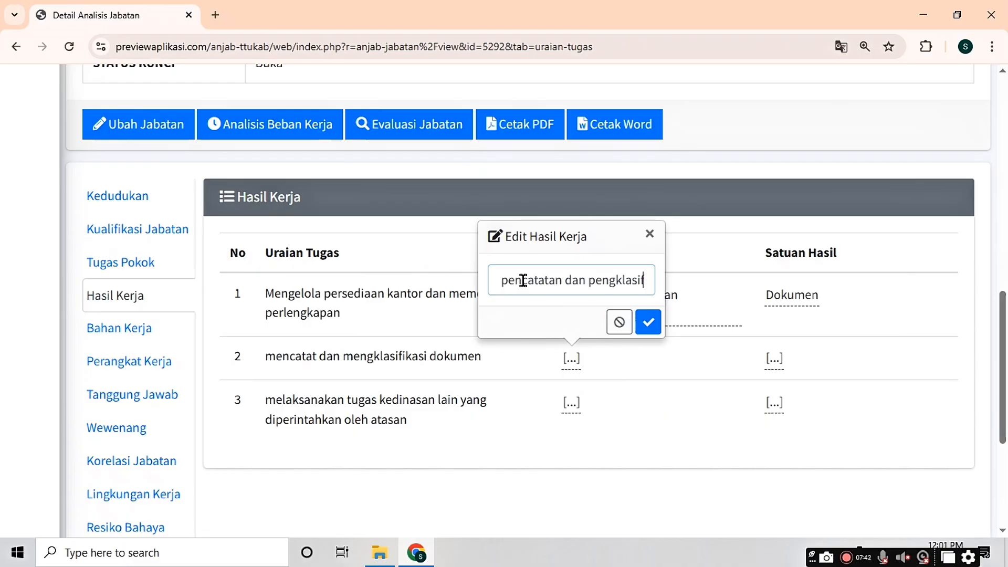
type("ikasian dokumen")
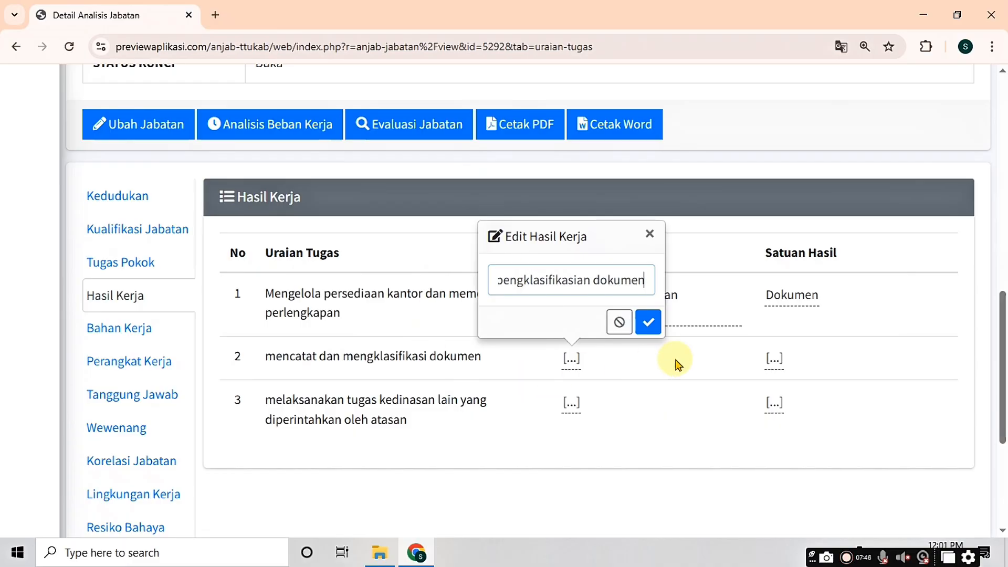
left_click(648, 322)
left_click(775, 358)
type("Do")
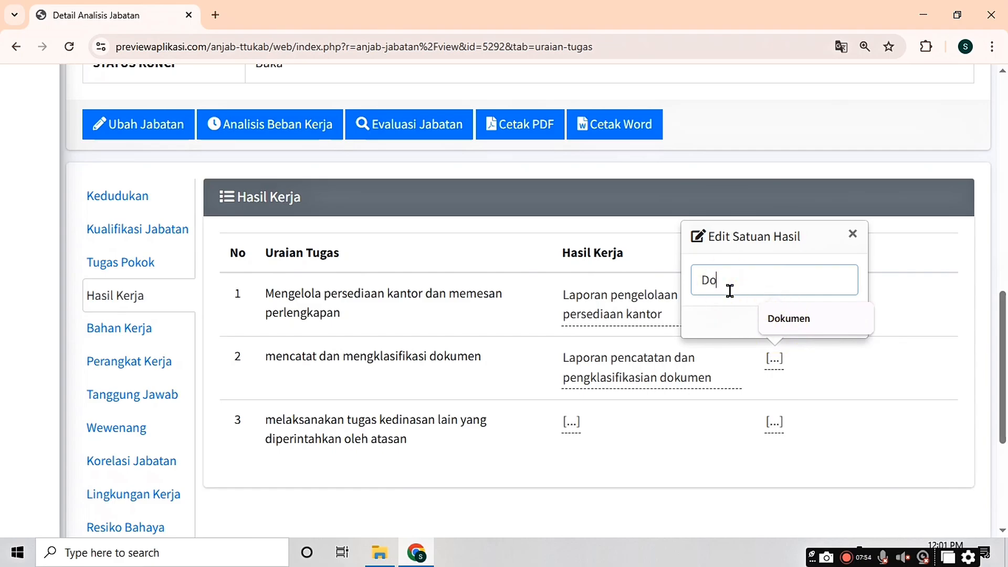
type("kumen")
left_click(850, 320)
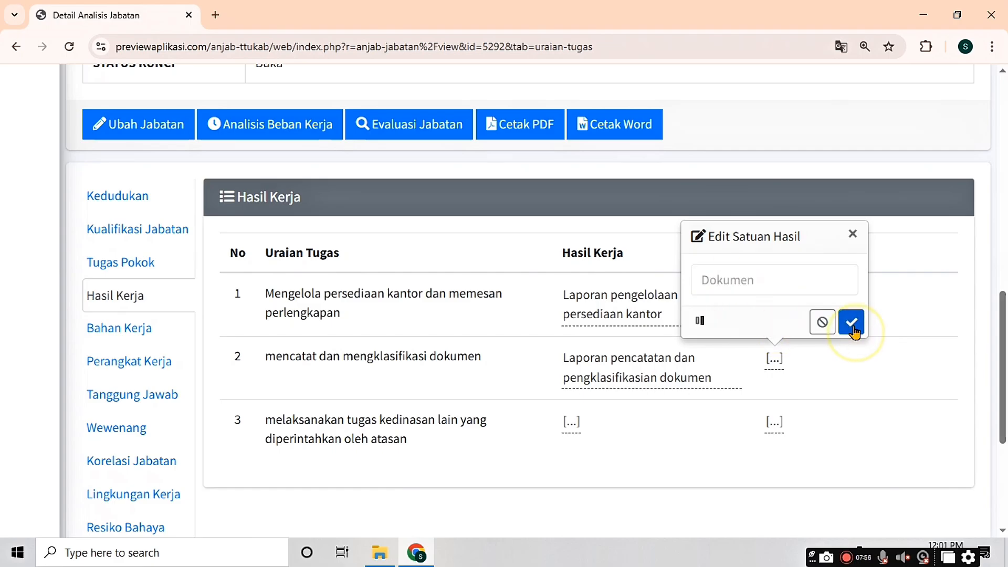
Step: Give task 3 the result 'Laporan pelaksanaan tugas' with unit Dokumen
left_click(567, 422)
type("Laporan pelaksanaan tu")
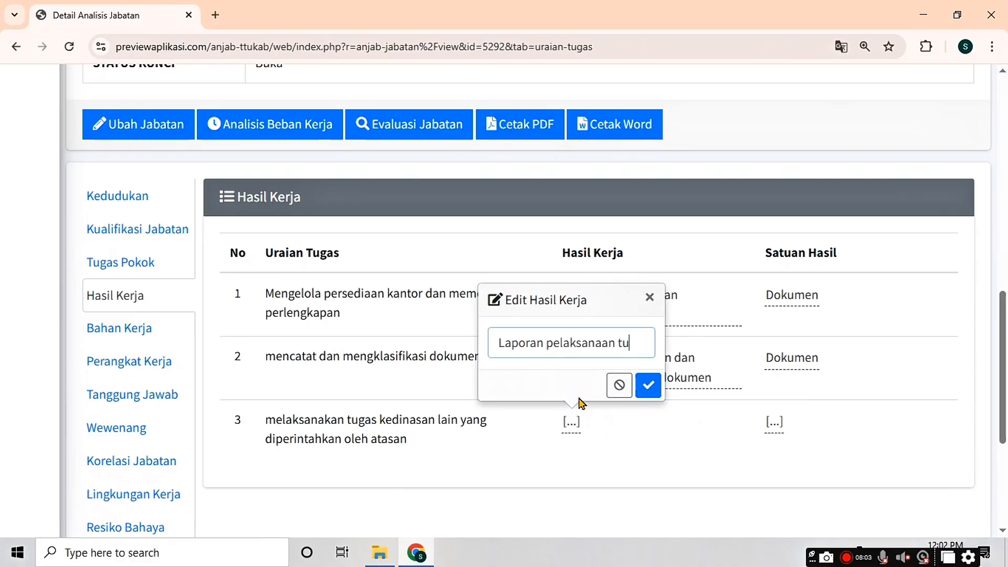
type("gas")
left_click(647, 384)
left_click(773, 423)
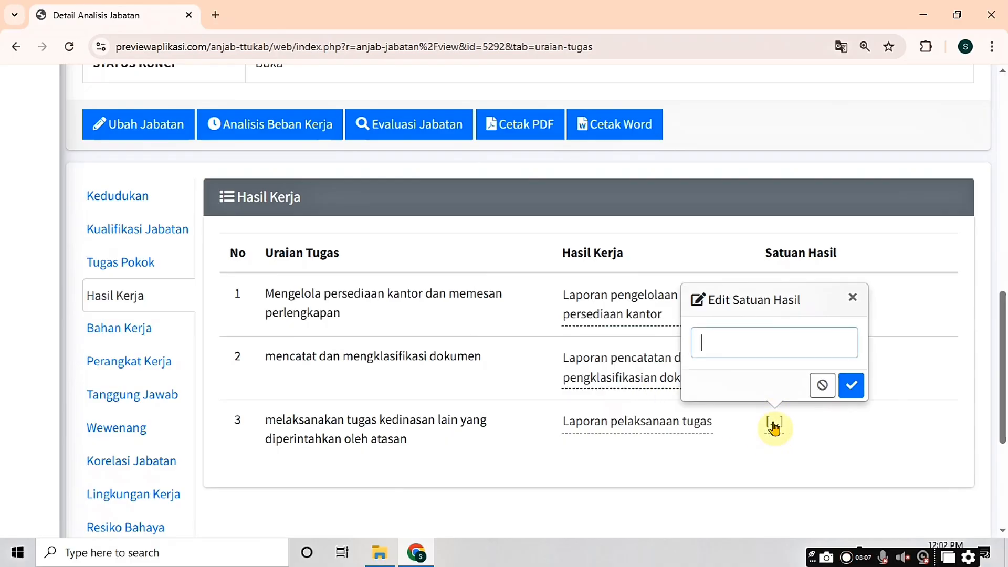
type("Dokumen")
left_click(851, 385)
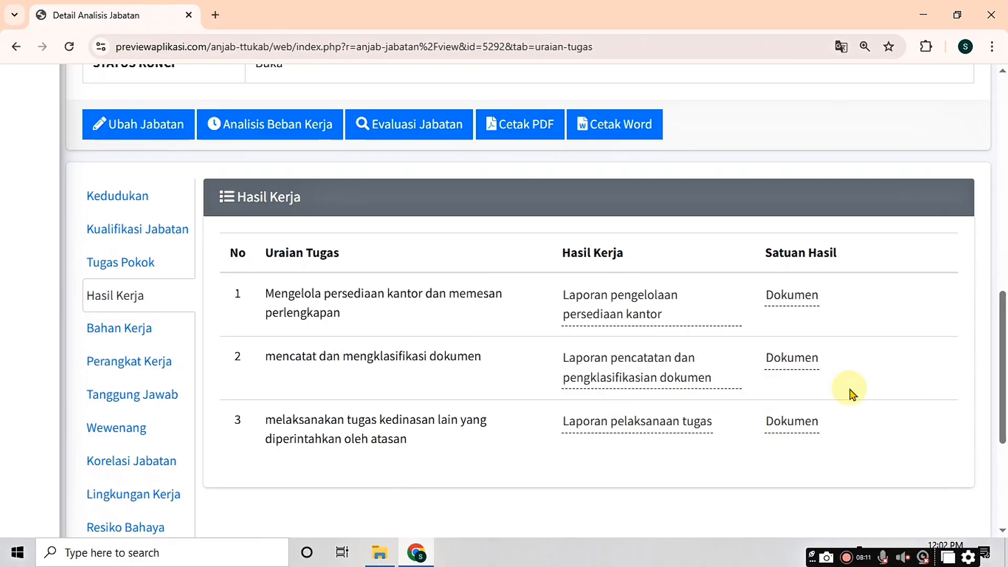
Step: Save a Bahan Kerja entry listing Komputer/Laptop, Flash Disck, ATK and Wifi, each with its task use
left_click(130, 334)
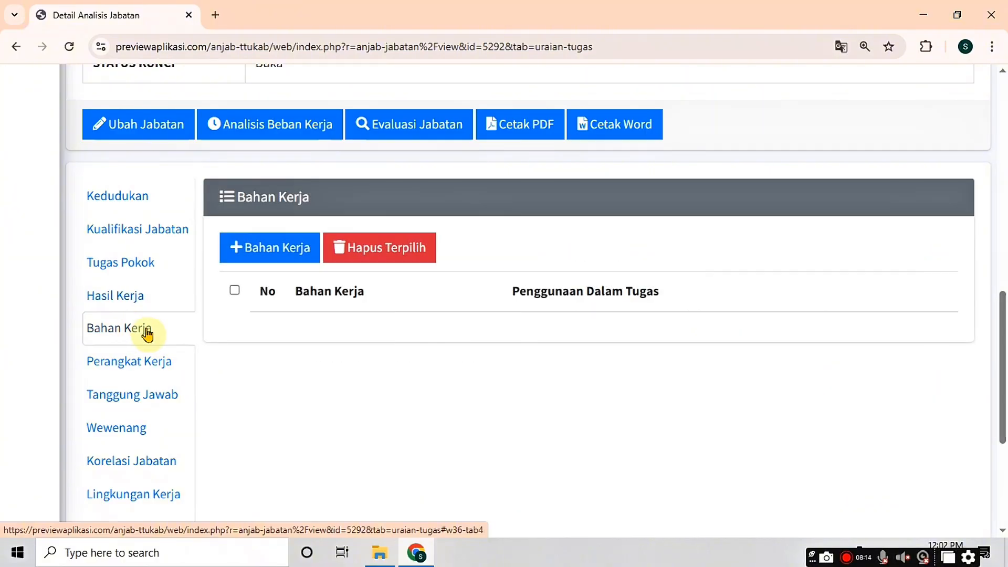
left_click(285, 257)
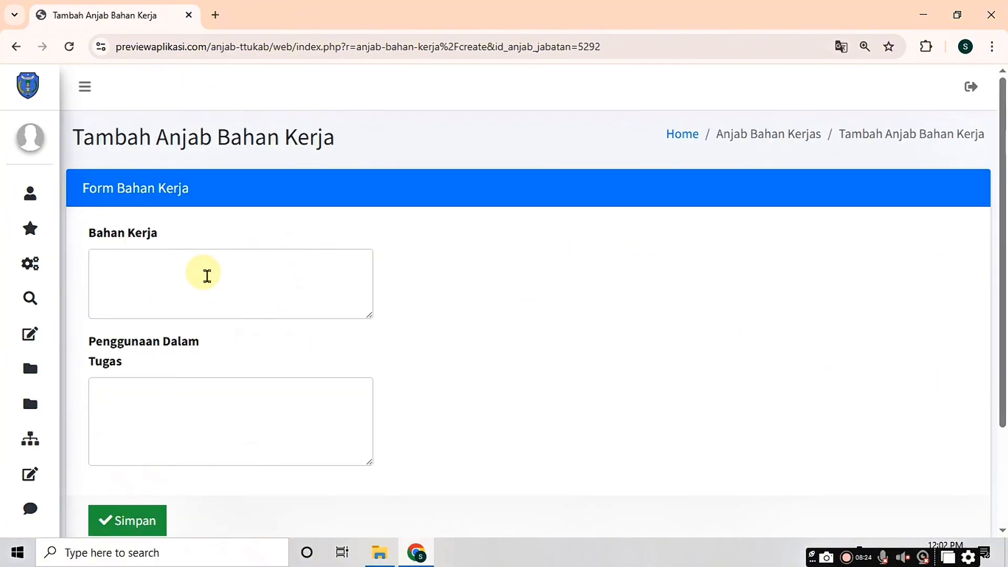
left_click(205, 274)
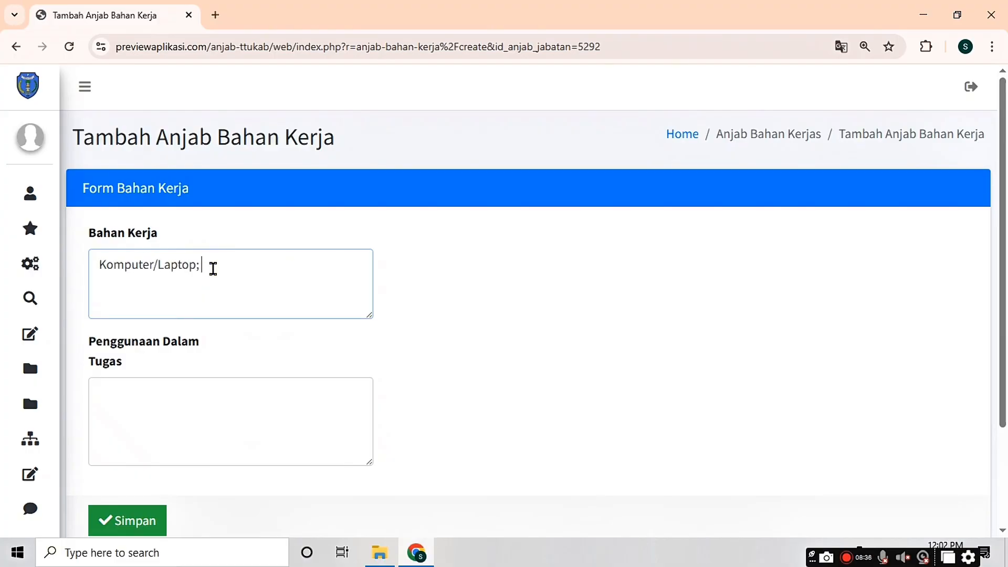
type("Komputer/Laptop; Flash Disck;")
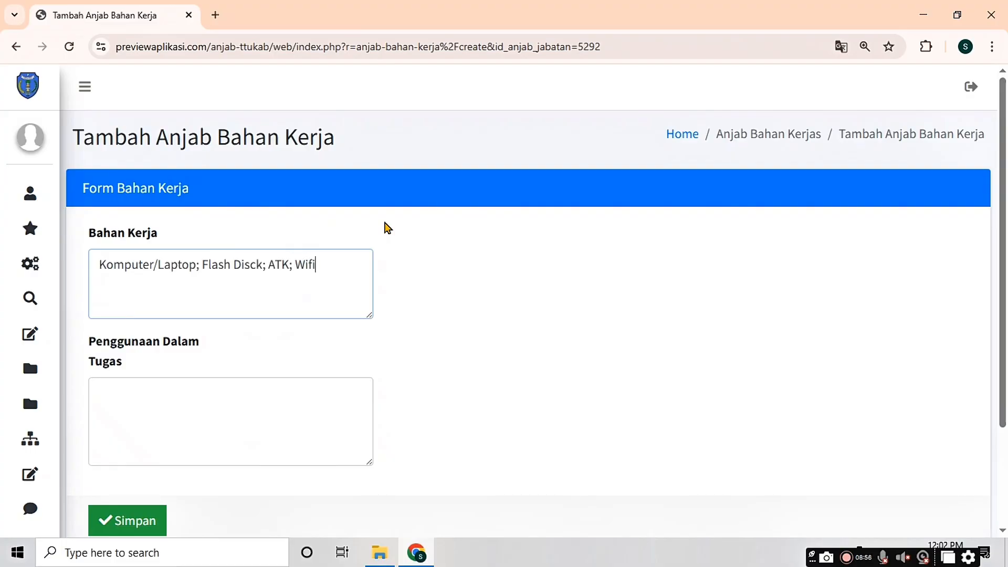
type(" ATK; Wifi")
left_click(131, 391)
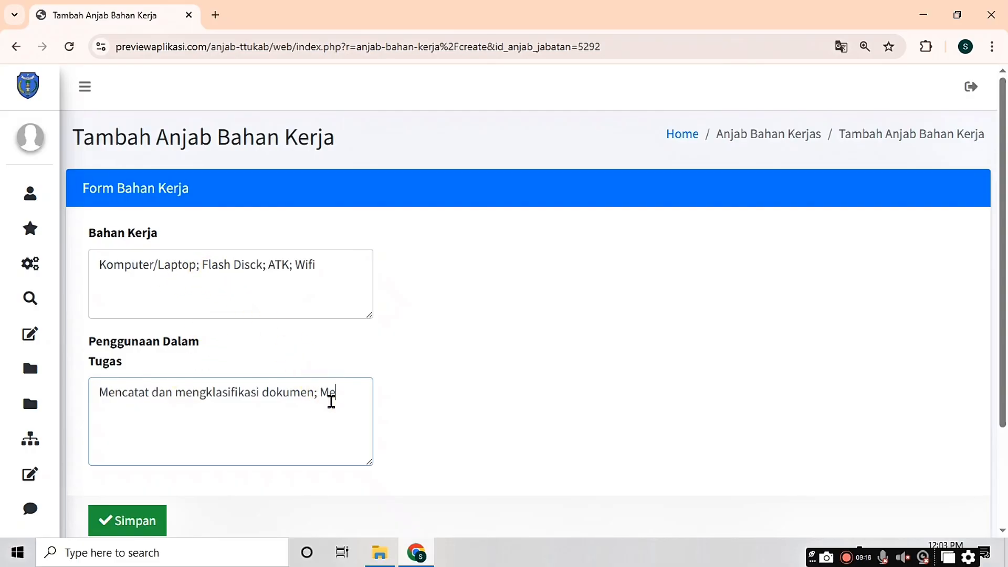
type("nyalin data; Mencatat dan")
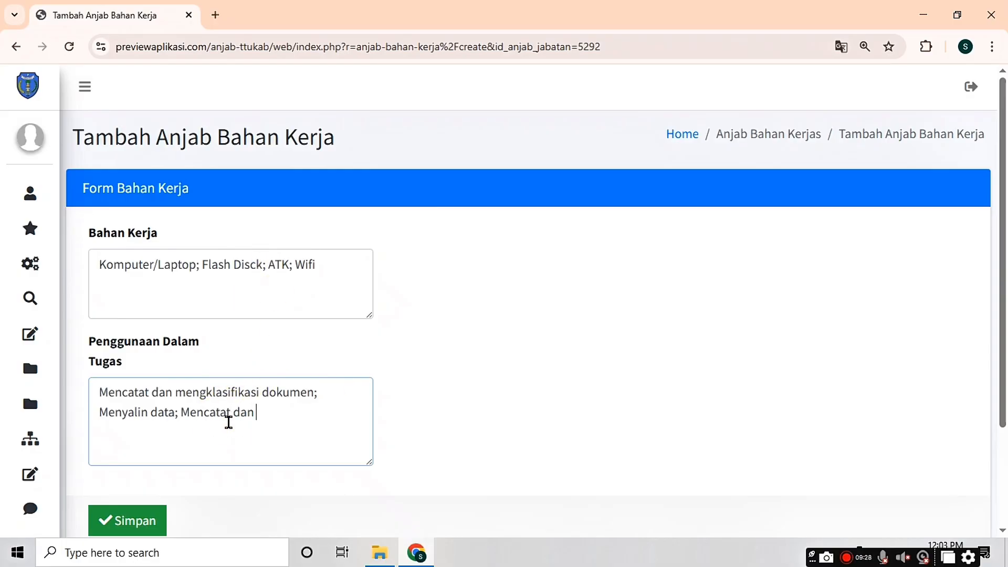
type("fikasi")
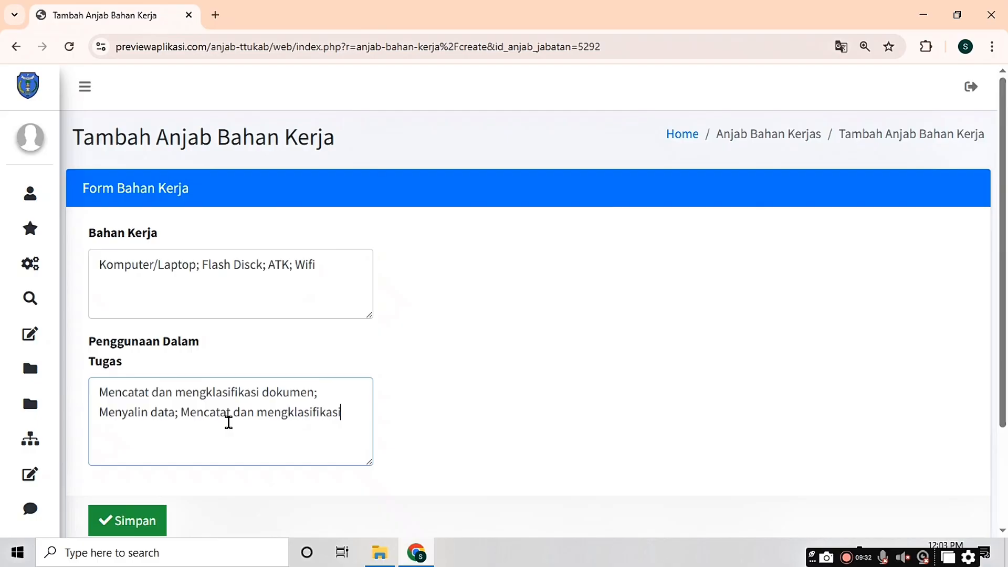
type(" dokumen; Memperlancar pengarsipan dok")
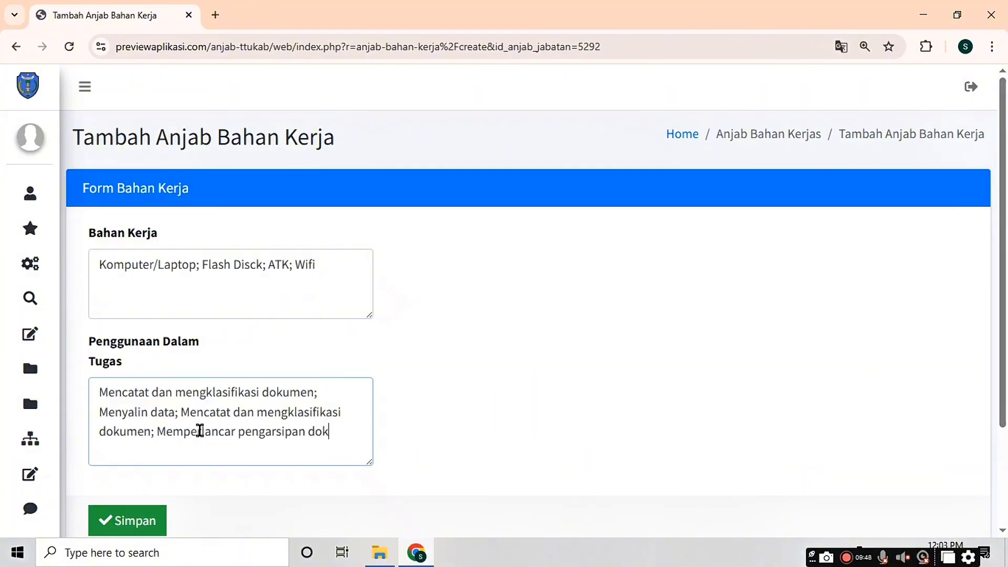
scroll(184, 401, "down", 3)
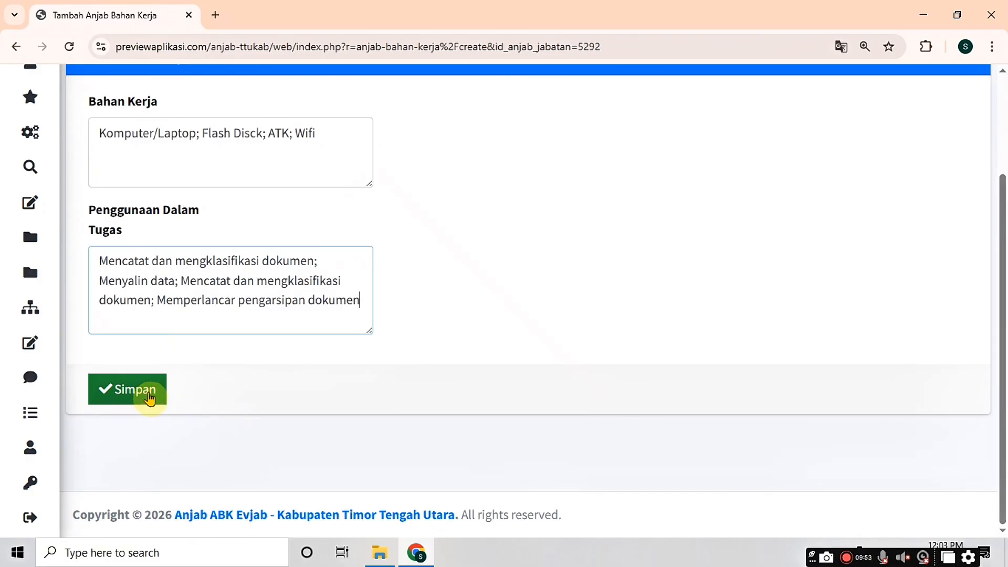
left_click(150, 396)
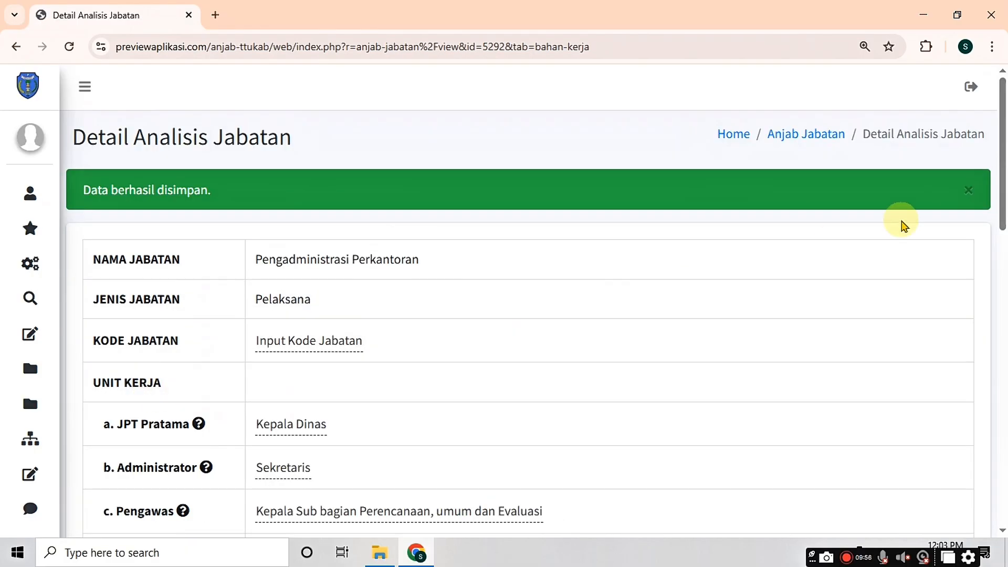
left_click_drag(1003, 192, 1004, 428)
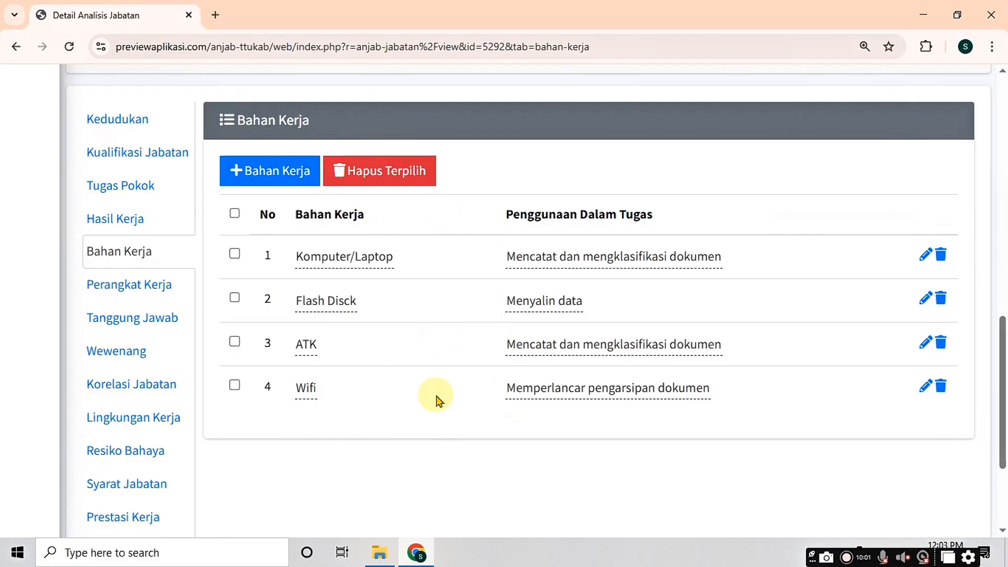
Step: Save a Perangkat Kerja entry for SOP and Juklak dan Juknis, used for recording and classifying documents
left_click(152, 298)
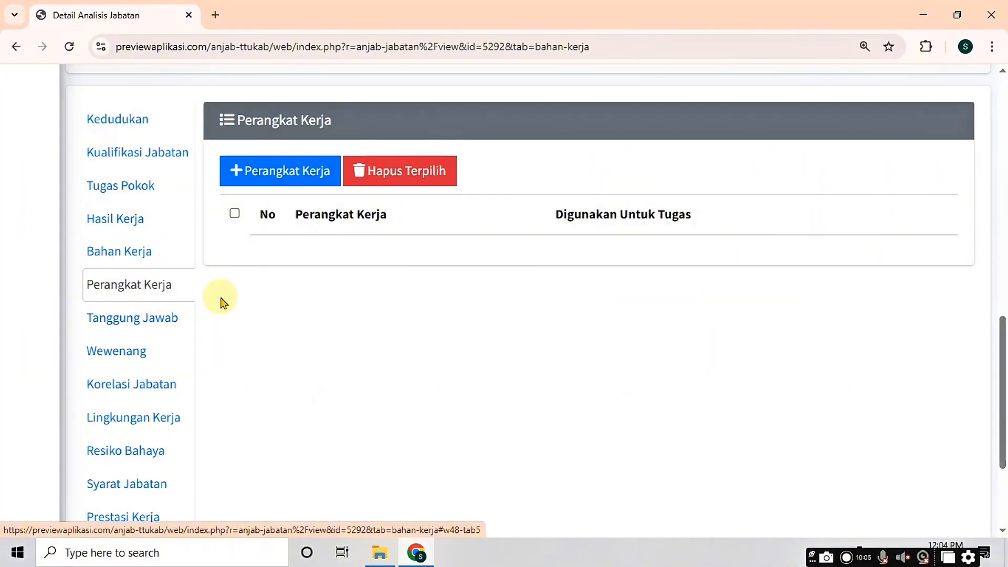
left_click(276, 177)
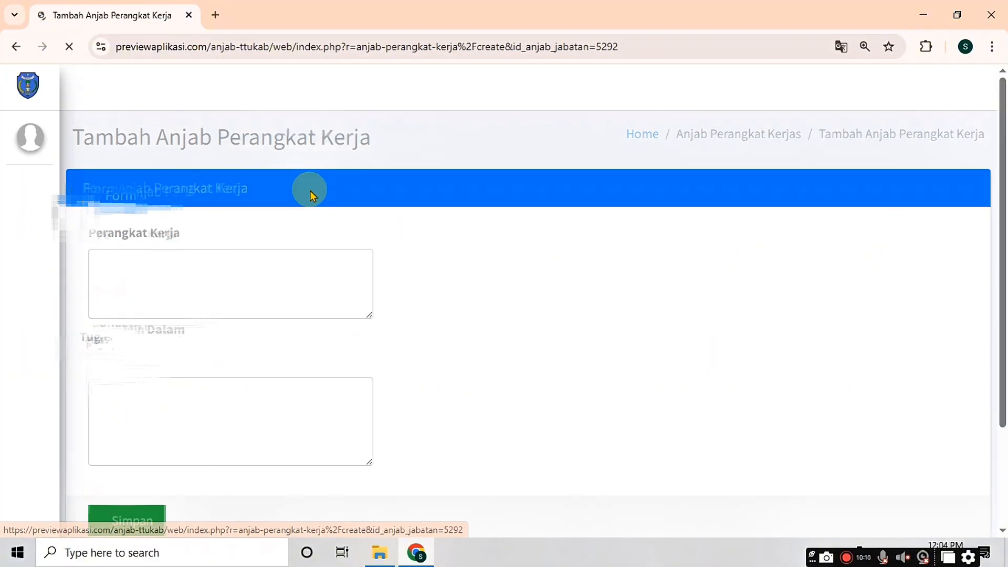
left_click(187, 275)
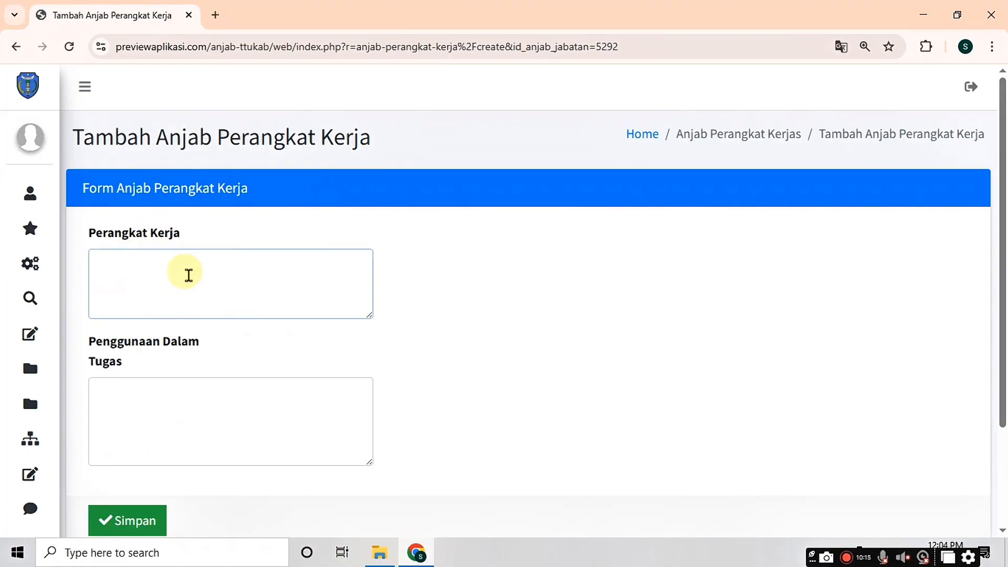
type("So")
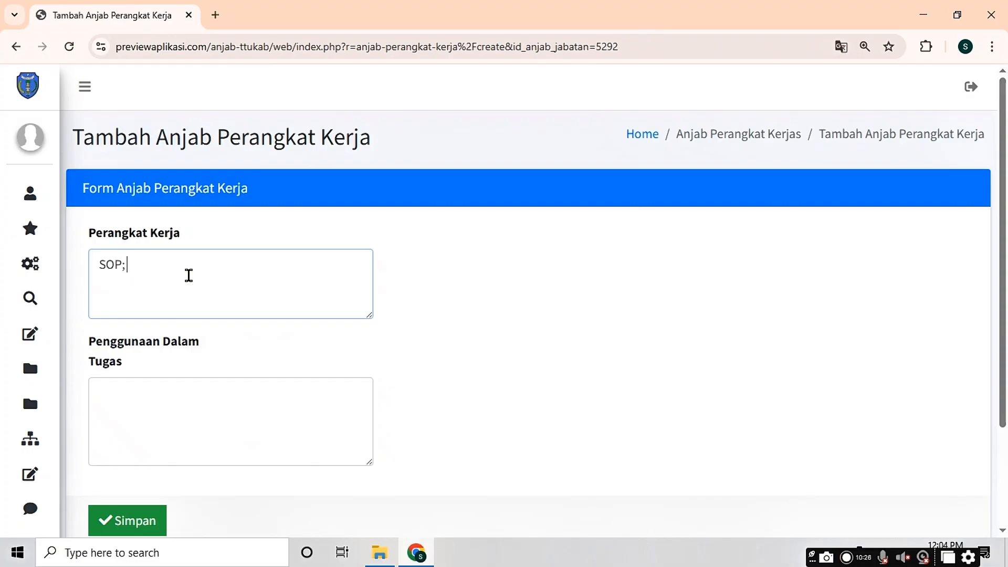
type("P; Juklak dan Juknis; SOP")
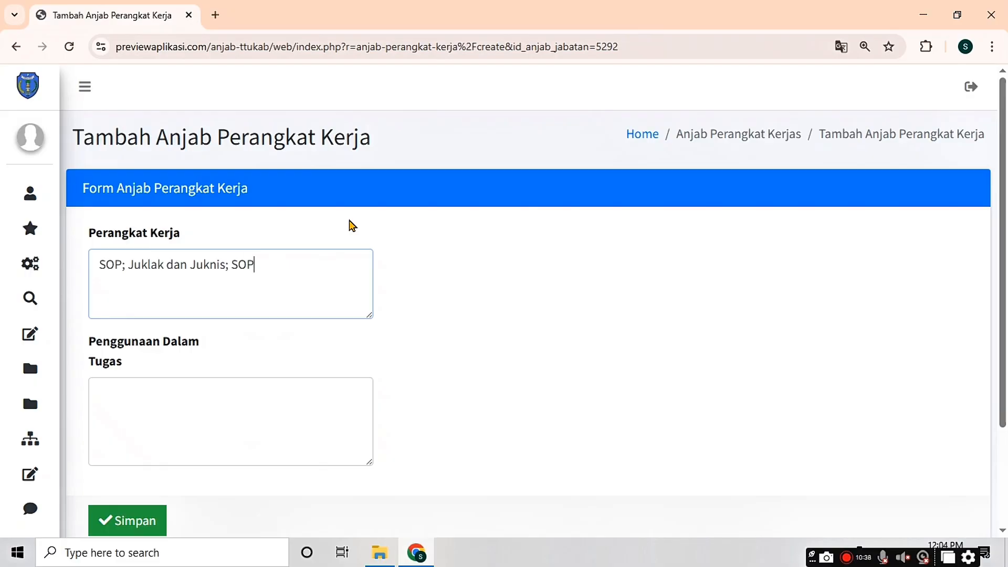
left_click(200, 398)
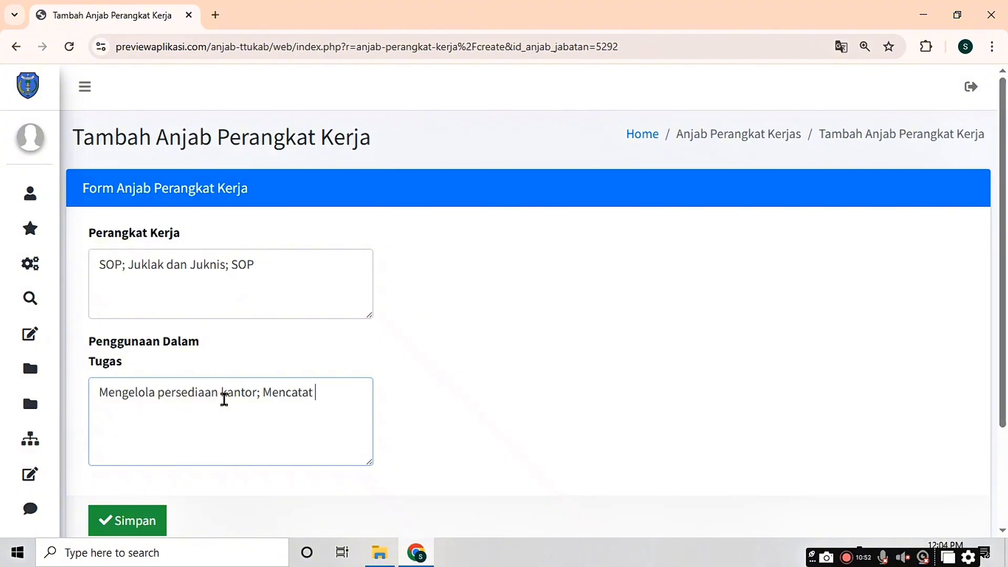
type("n;")
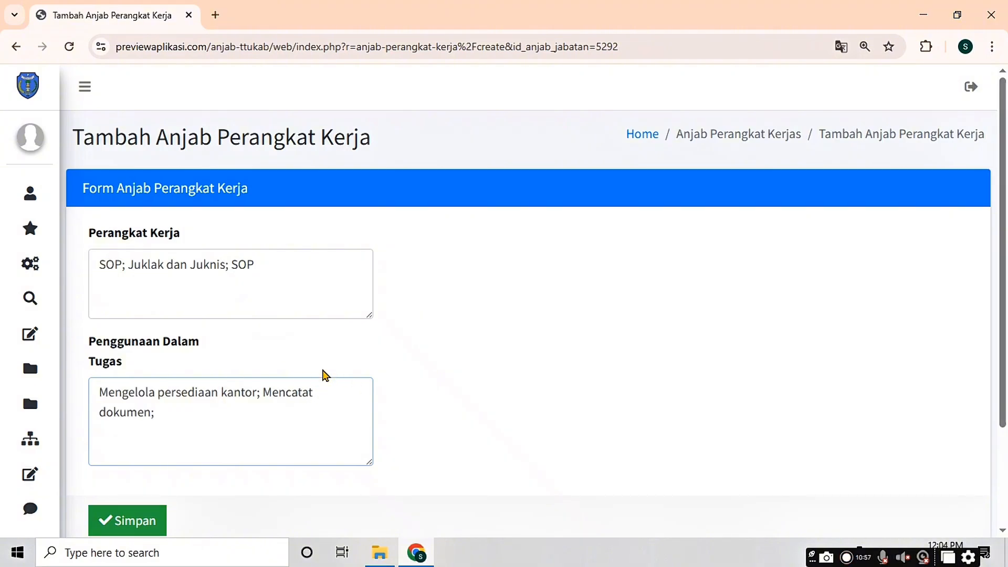
type(" mengklasifikasi dokumen")
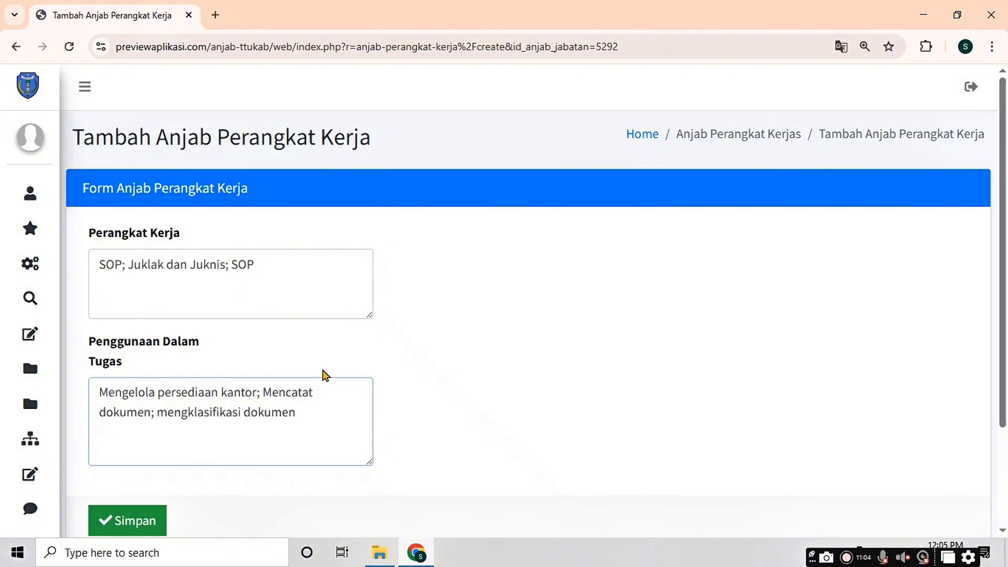
left_click(130, 520)
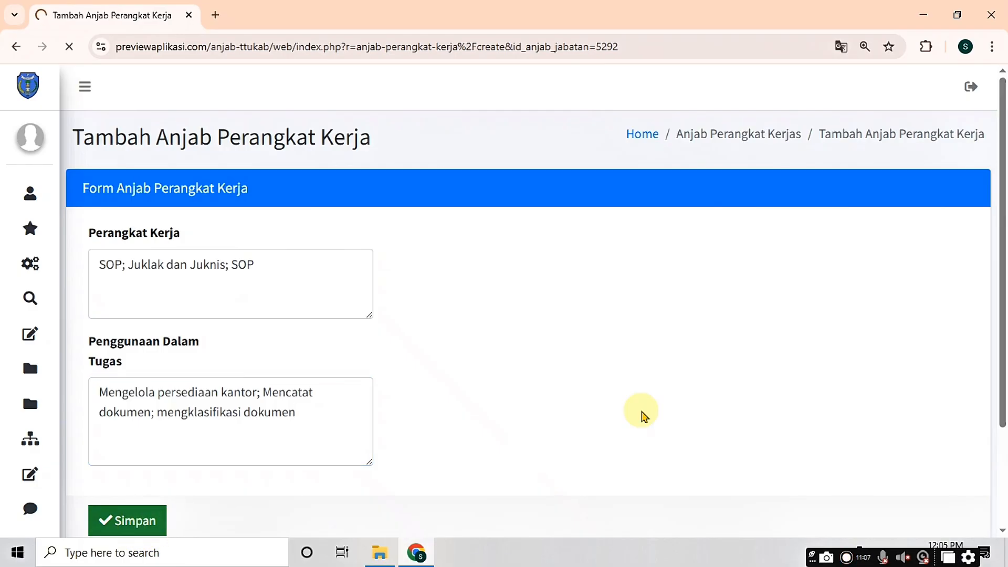
left_click_drag(1003, 189, 1004, 416)
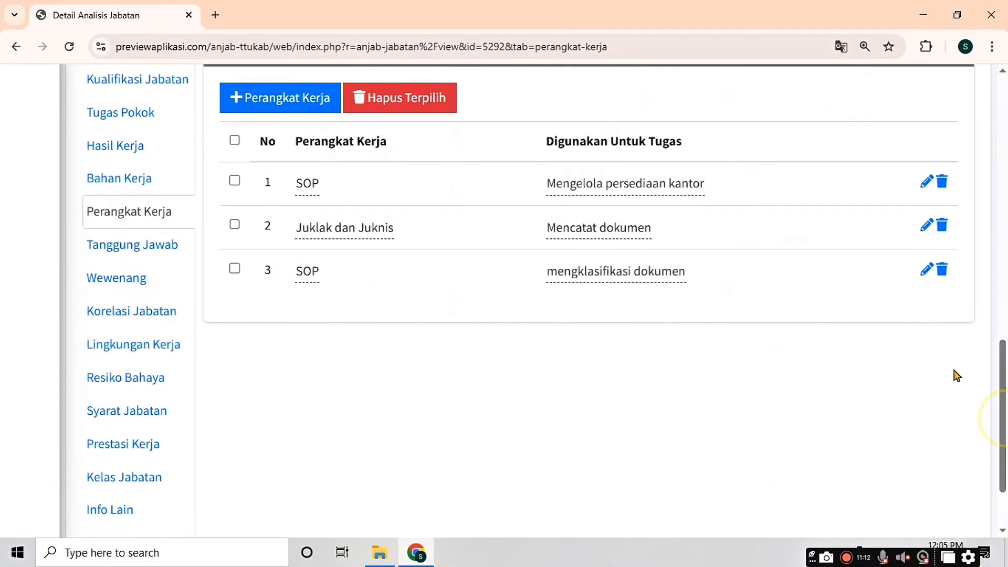
Step: Save Tanggung Jawab lines for document classification accuracy, correct recording, and suitable office-supply management
left_click(151, 253)
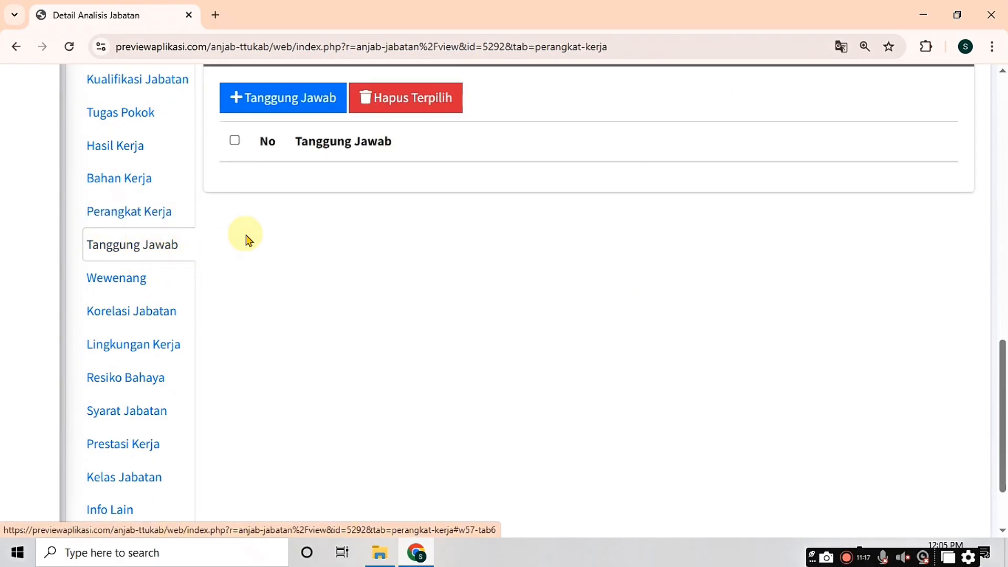
left_click(284, 104)
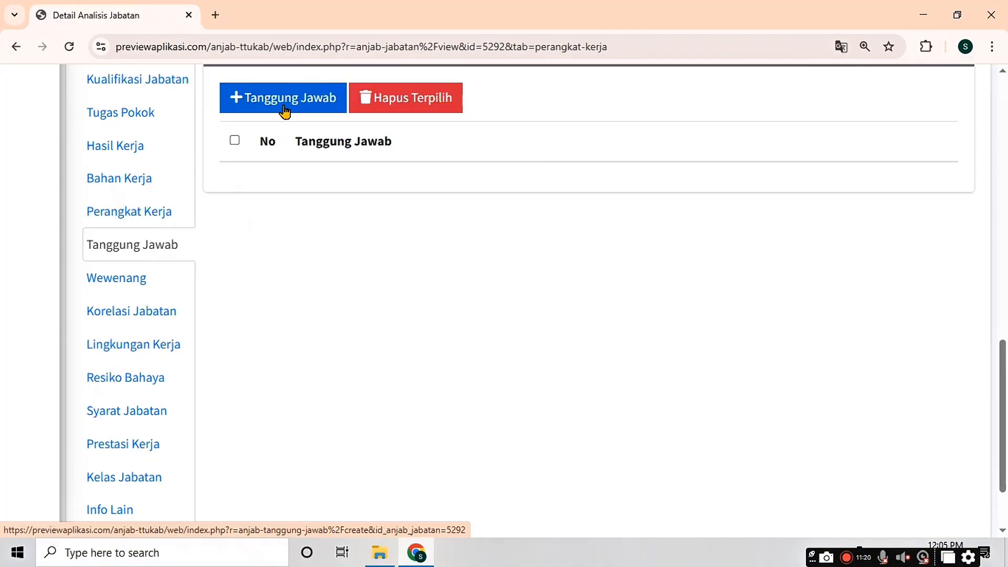
left_click(259, 266)
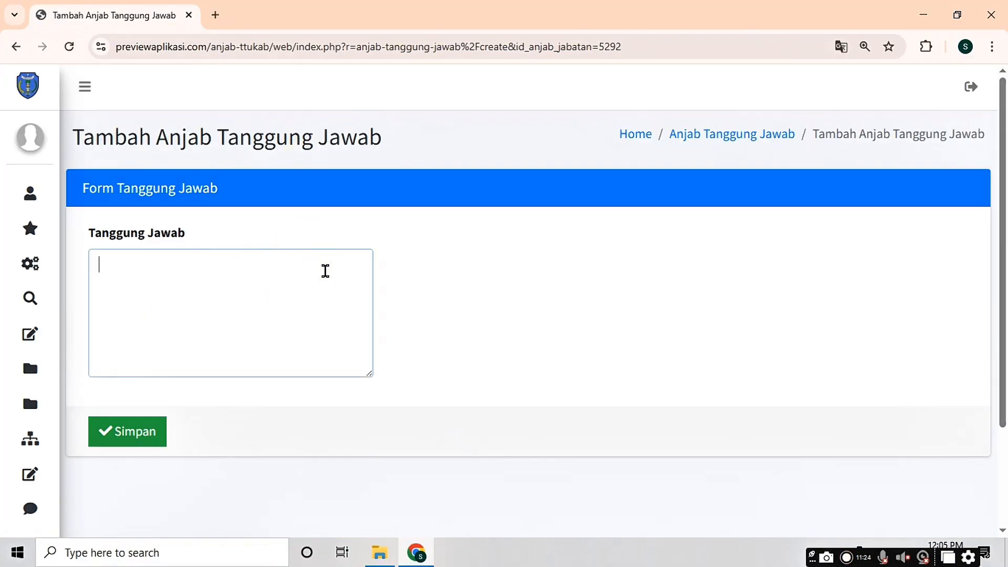
type("Ketepatan dalam mengklasifikasi ")
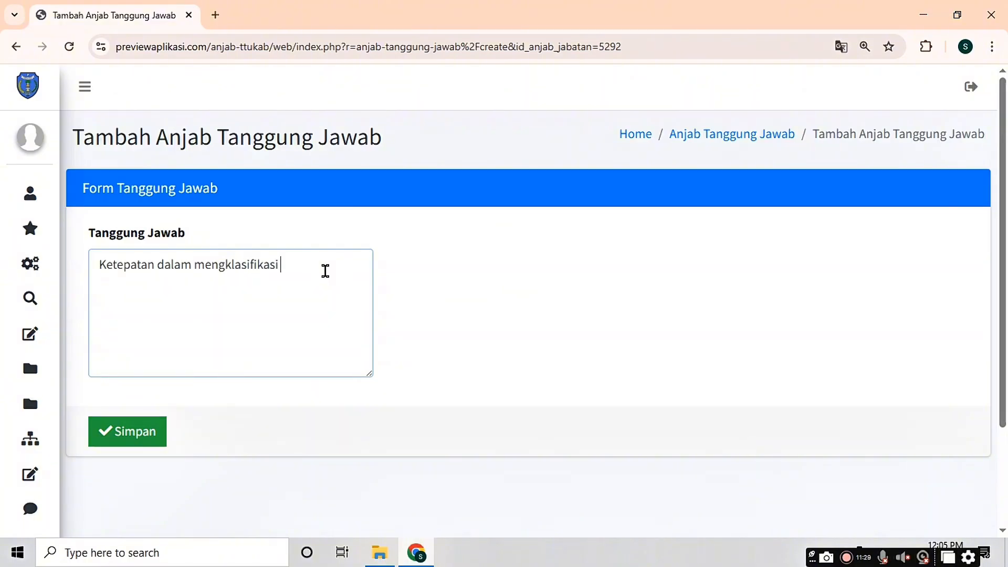
type("dokumen;")
key("Return")
type("Kebena")
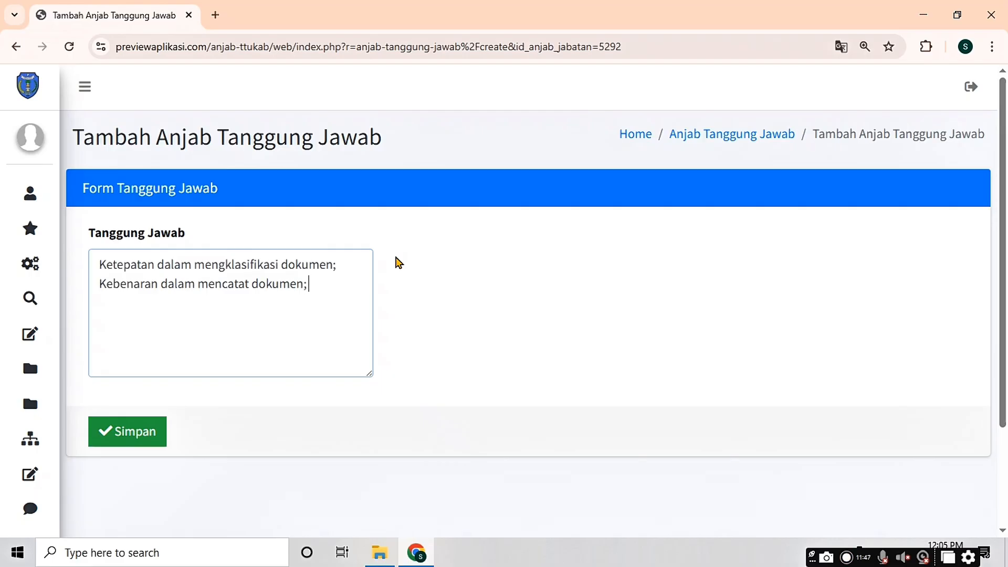
key("Return")
type("Kesesuaian dalam ")
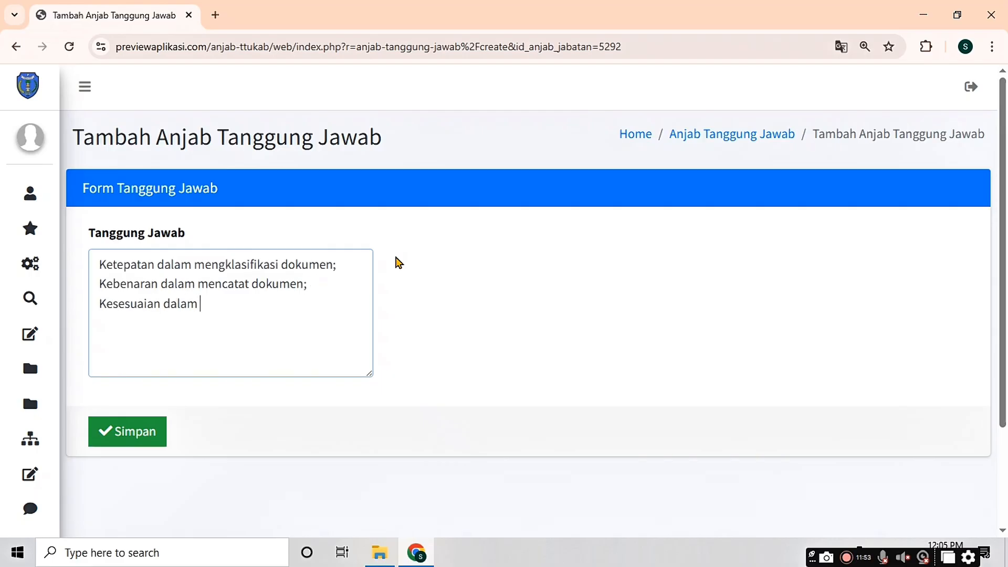
type("mengelola persediaan kantor")
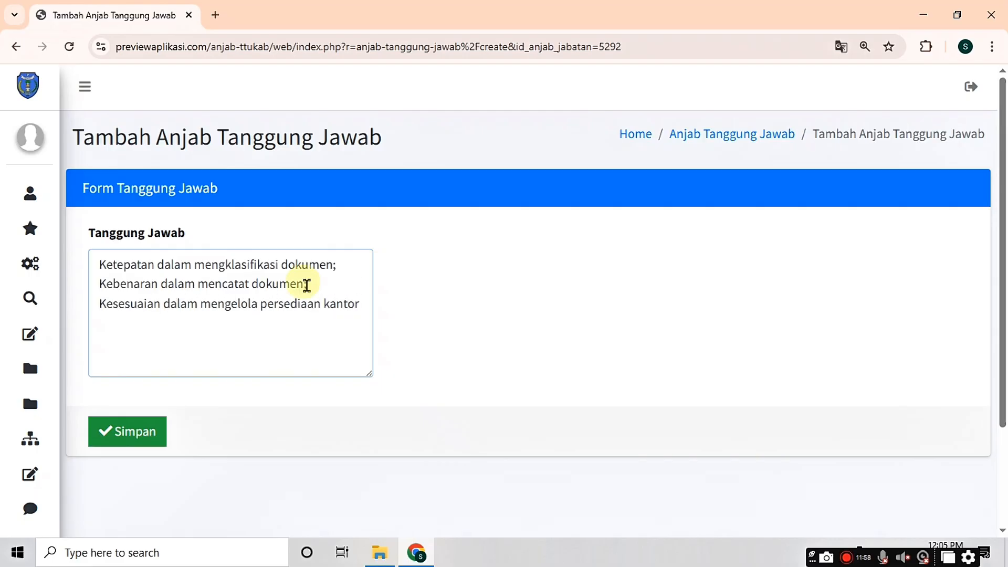
left_click(130, 443)
left_click(130, 443)
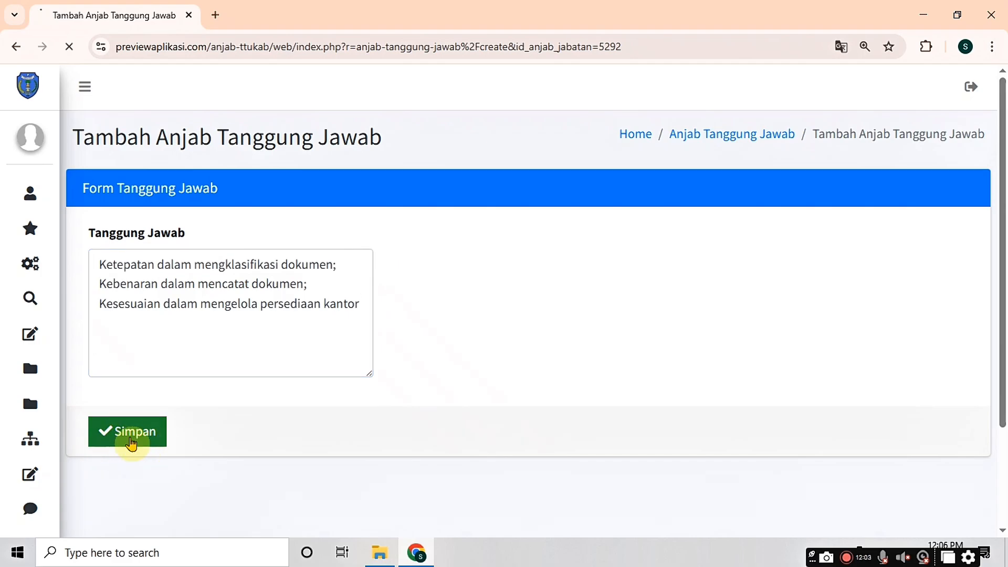
left_click_drag(1002, 139, 1005, 362)
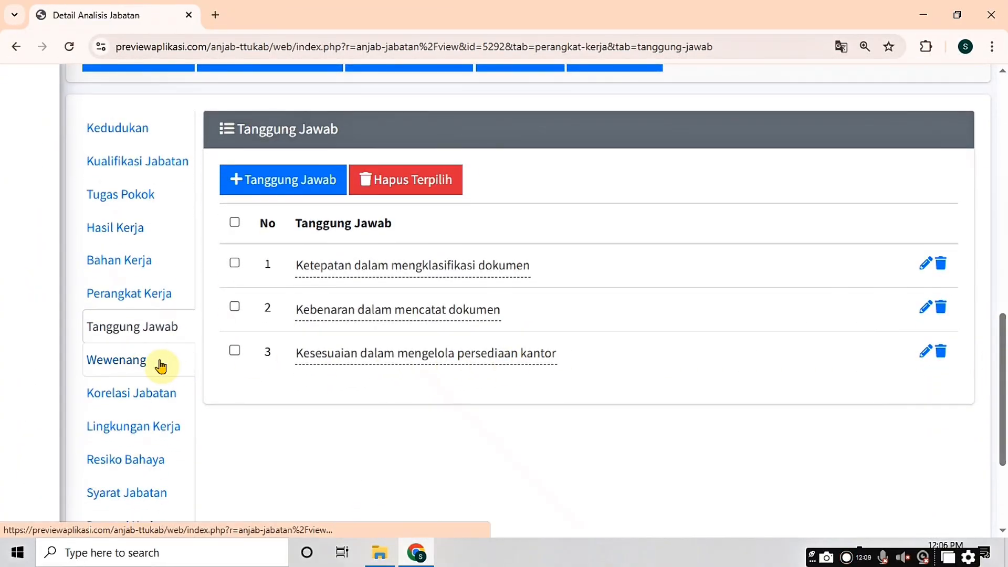
Step: Save the Wewenang entries 'Meminta data' and refusing orders that conflict with statutory regulations
left_click(138, 362)
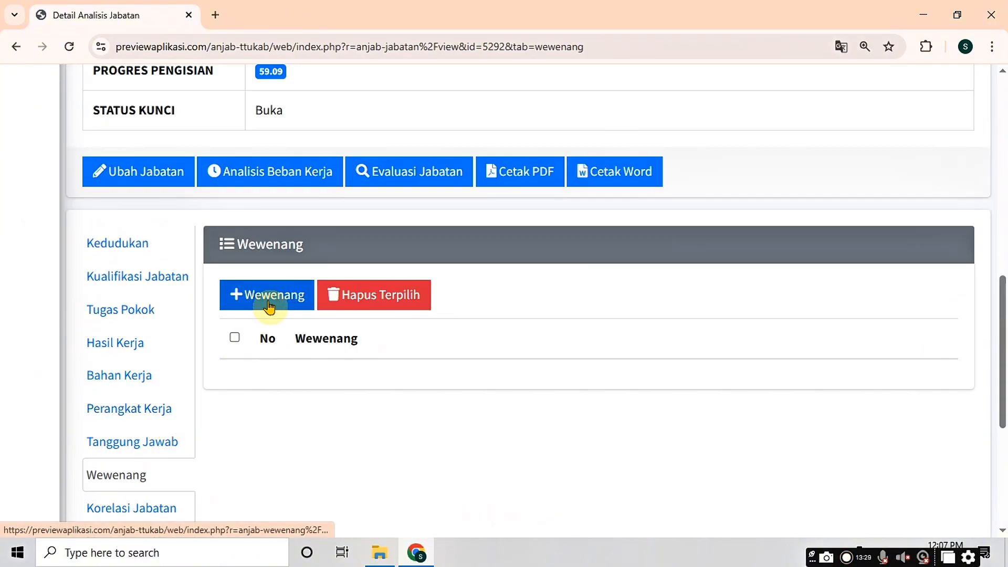
left_click(268, 307)
left_click(240, 290)
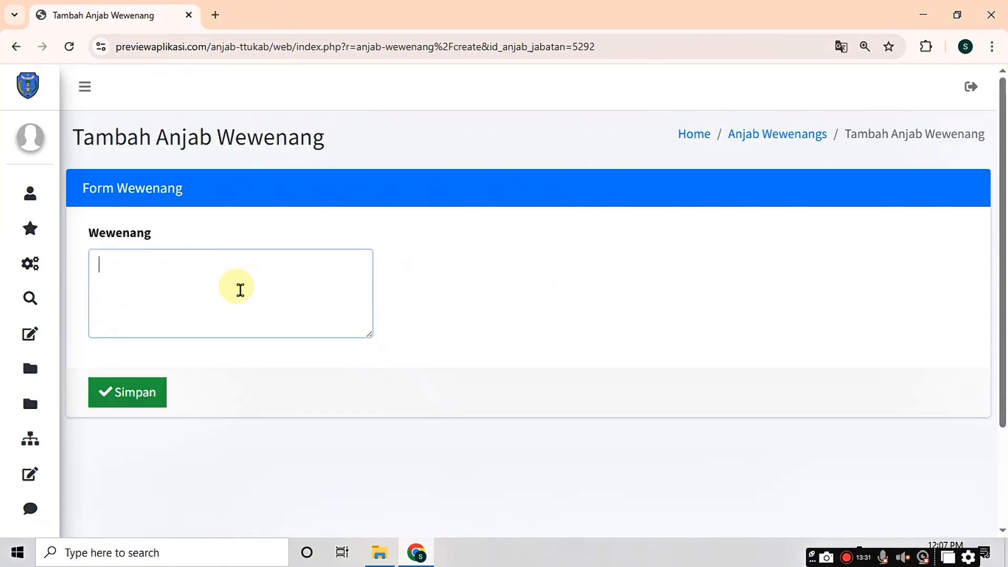
type("Meminta data;")
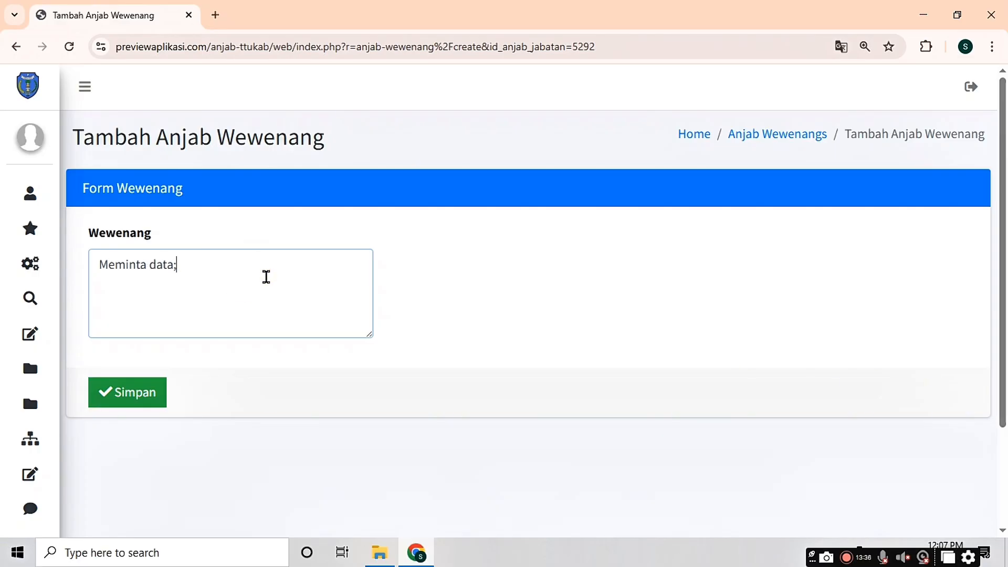
type(" menolak melaksanakan perin")
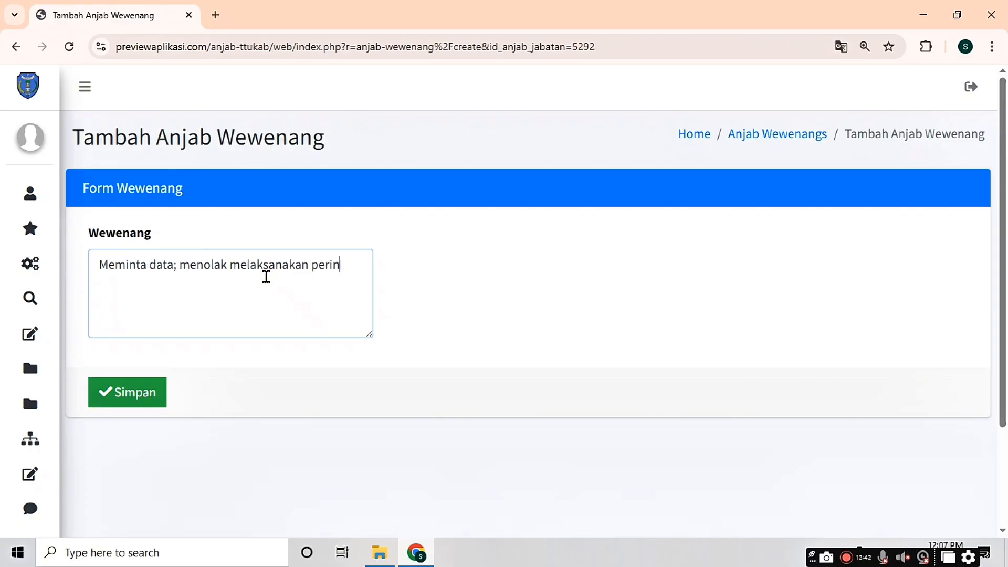
type("tah yang bertentangan dengan ketentu")
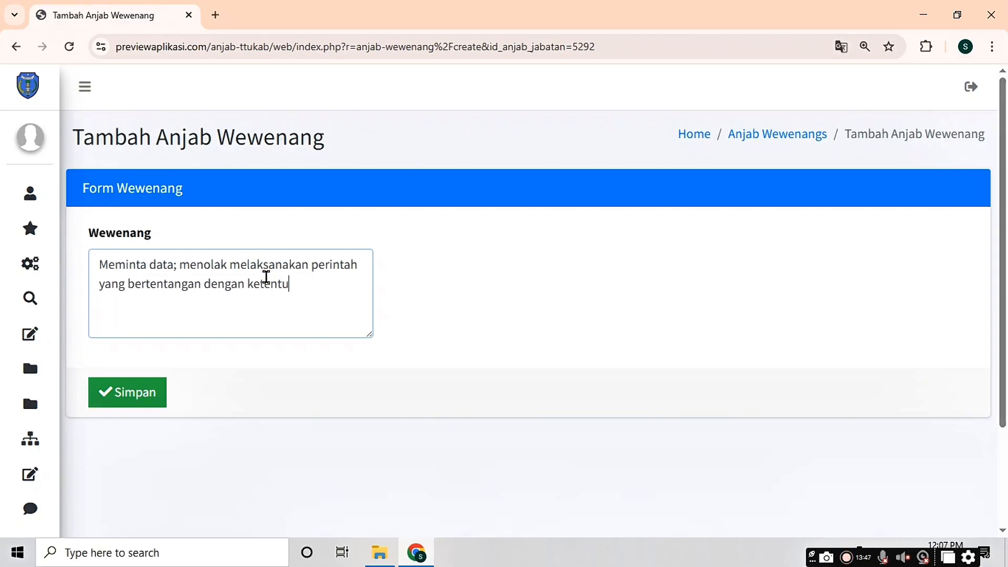
type("an peraturan perundang")
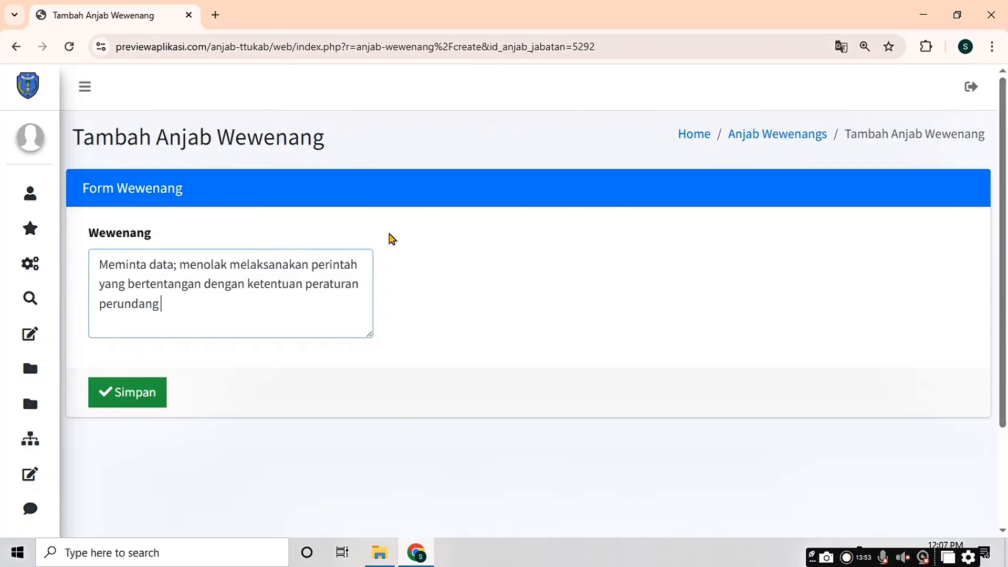
type(" undangan")
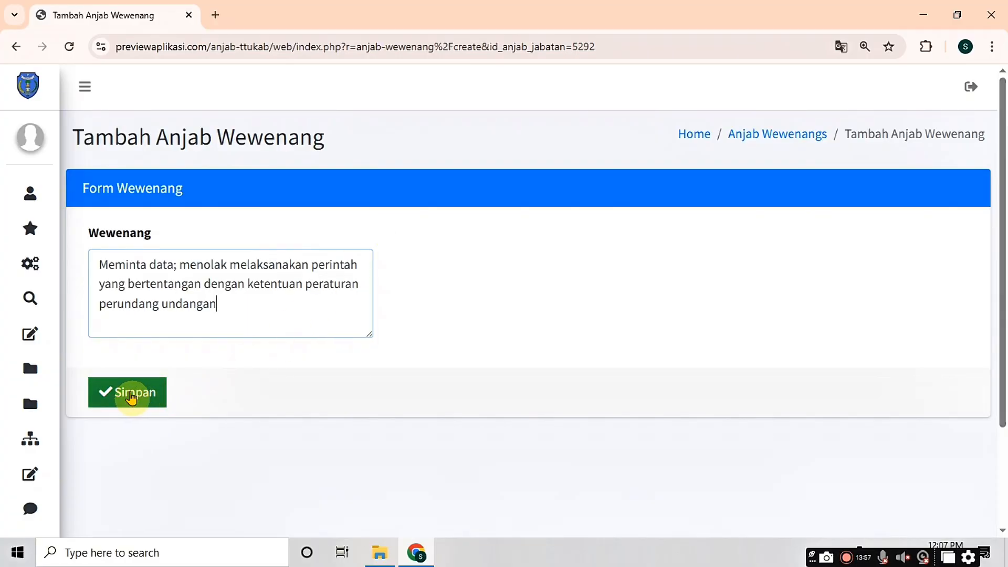
left_click(131, 399)
left_click(132, 399)
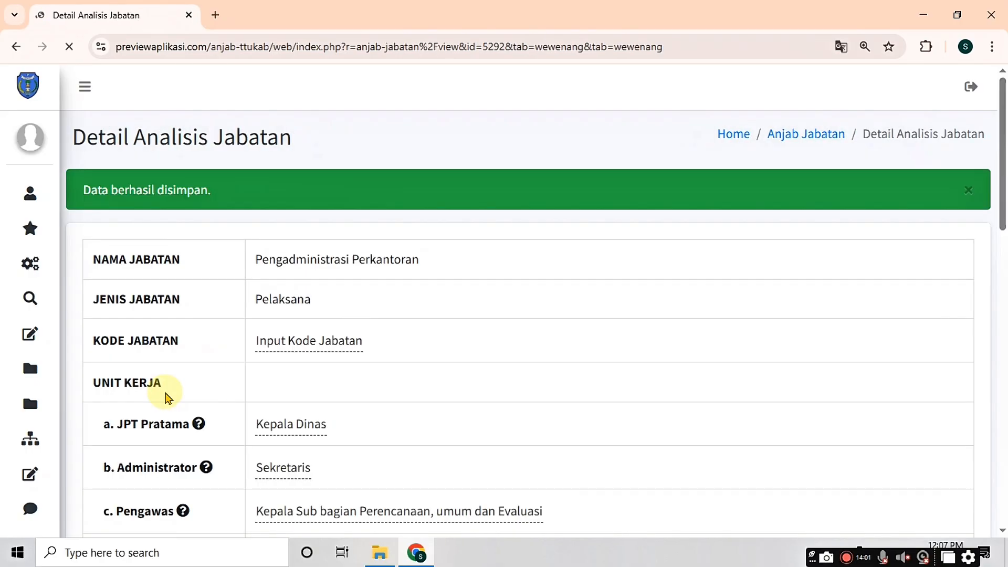
scroll(420, 391, "down", 5)
scroll(420, 391, "down", 8)
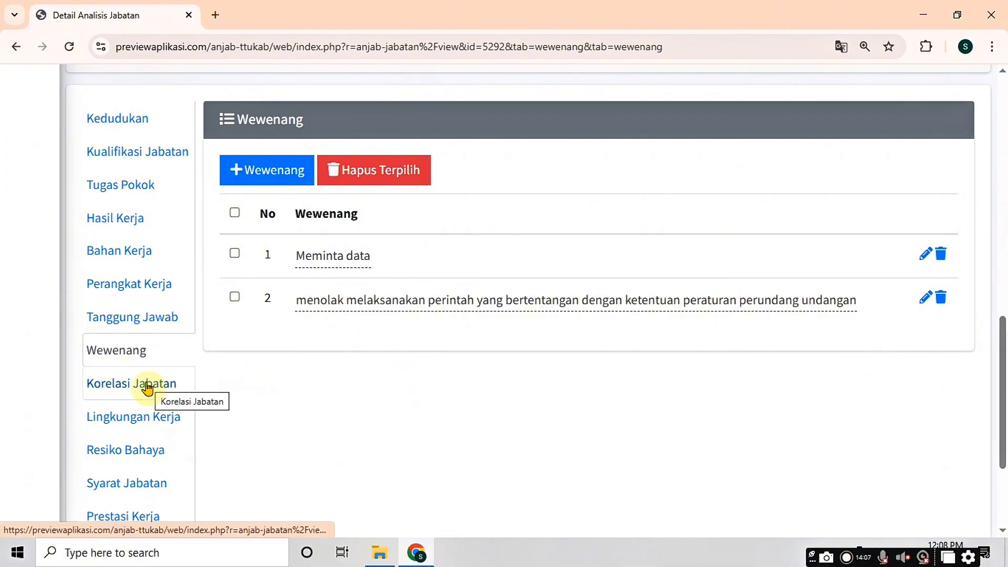
Step: Add Kepala Dinas as a job correlation, with its Unit Kerja and Hubungan Tugas 'Meminta arahan'
left_click(148, 388)
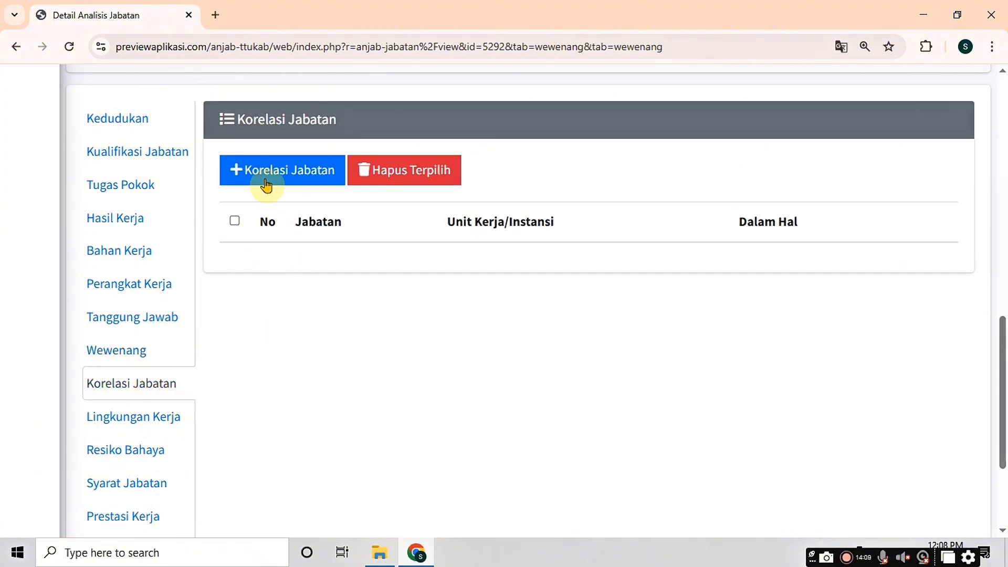
left_click(266, 179)
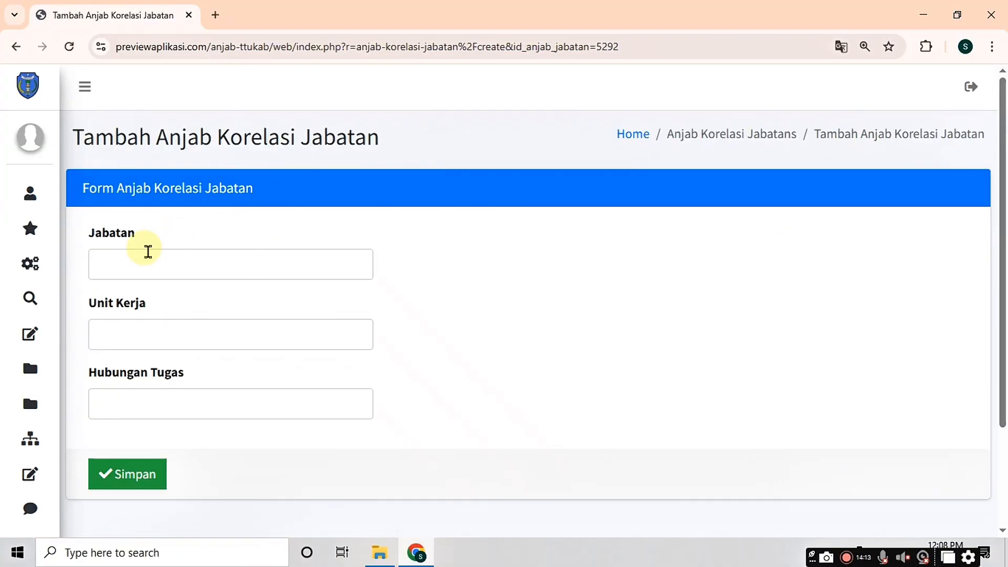
left_click(148, 259)
type("Ke")
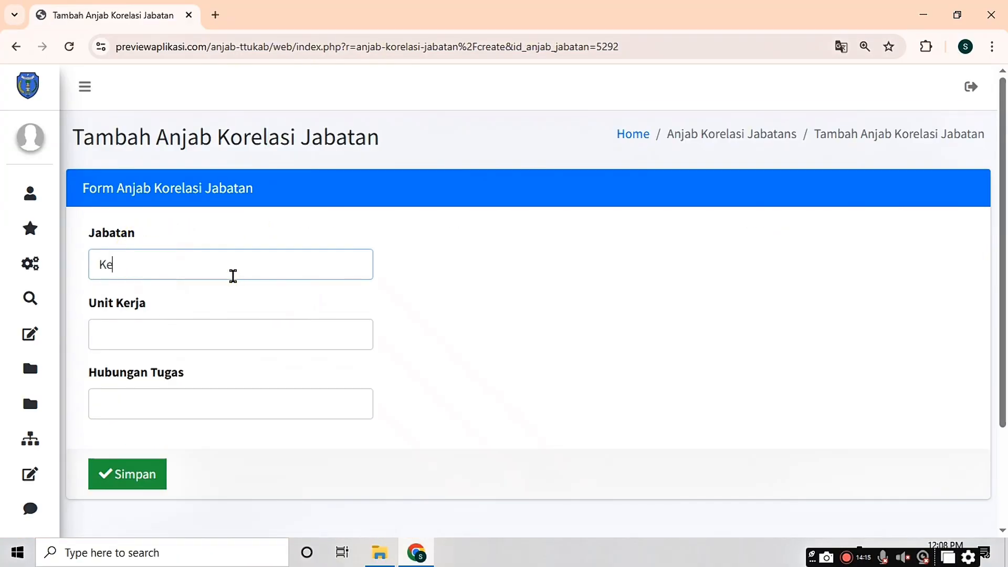
type("pala Dinas")
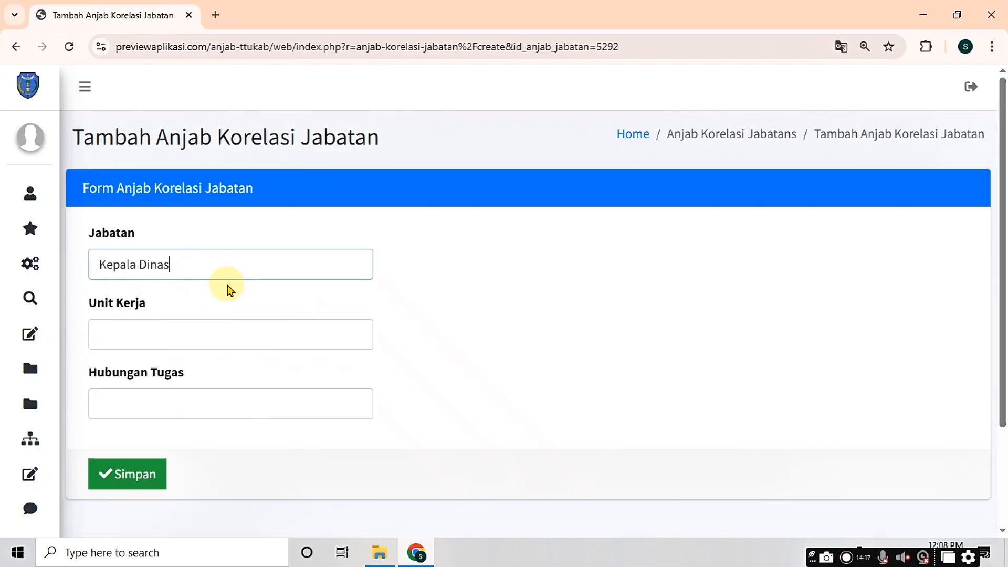
left_click(204, 329)
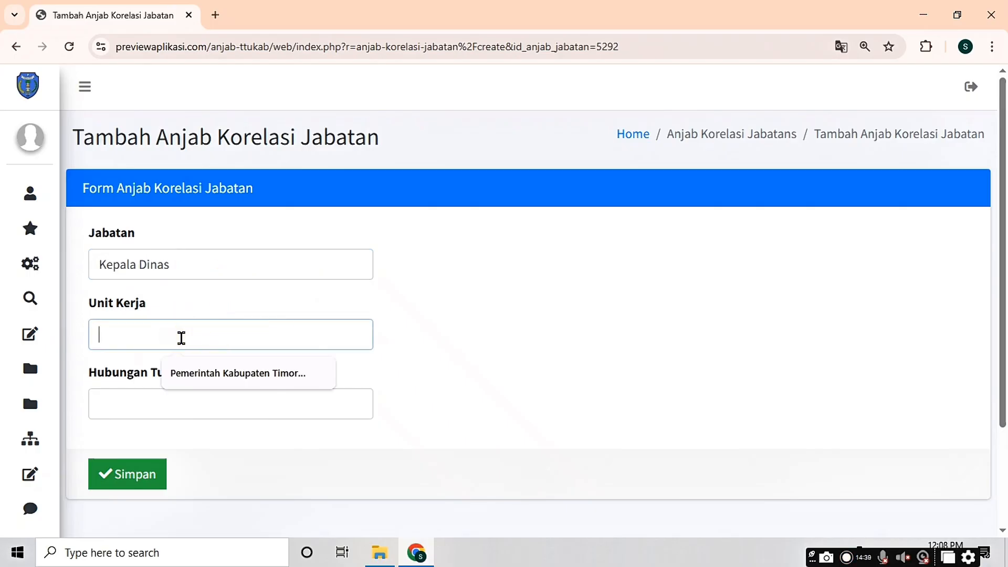
type("Dinas Pengendalian Pend")
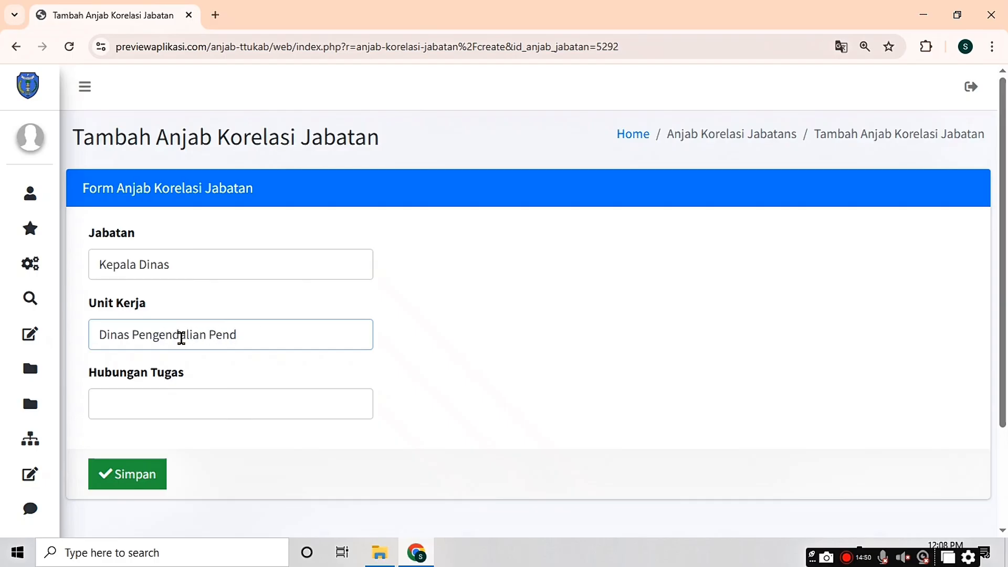
type("Berencana")
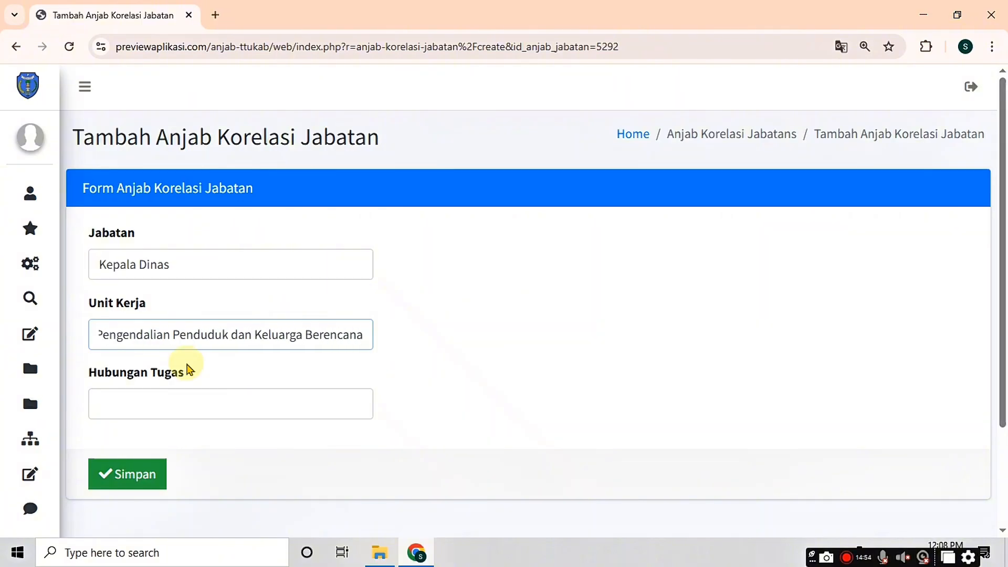
left_click(167, 402)
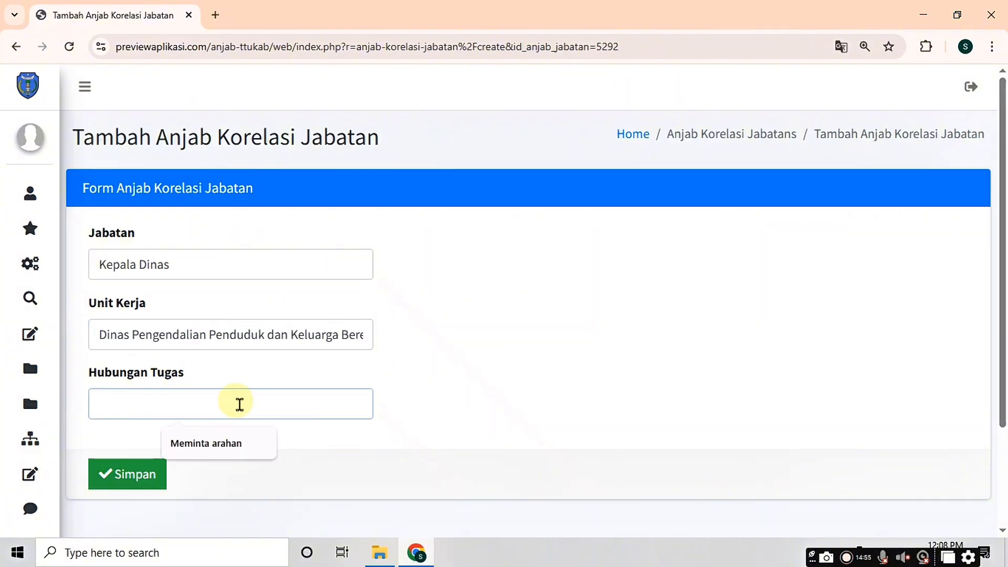
left_click(211, 449)
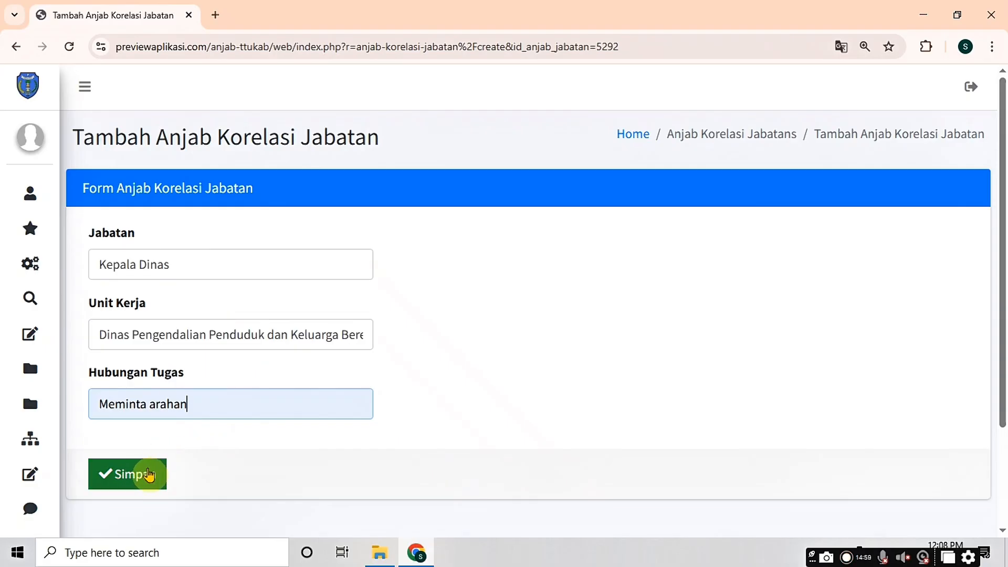
left_click(149, 474)
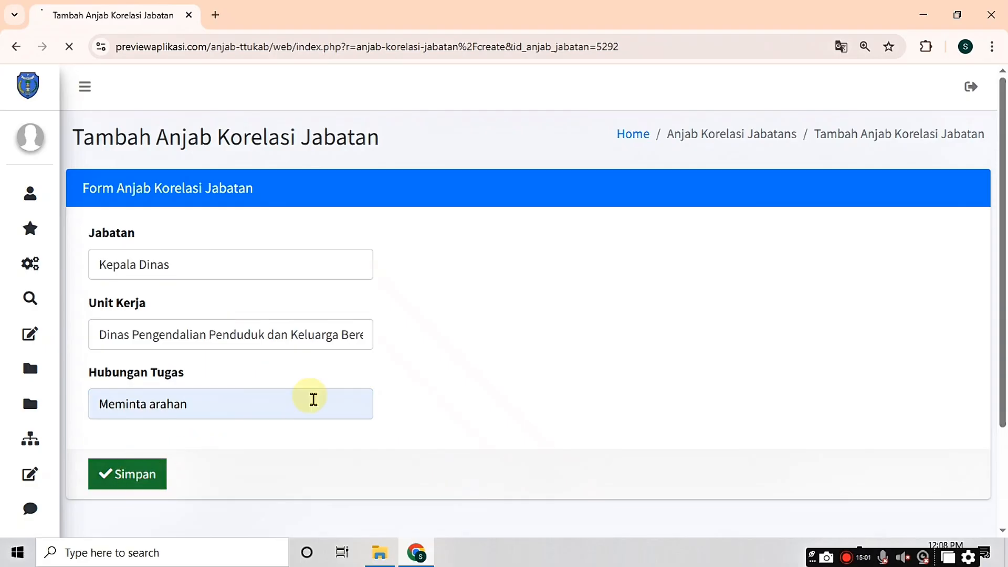
scroll(486, 373, "down", 4)
scroll(487, 373, "down", 6)
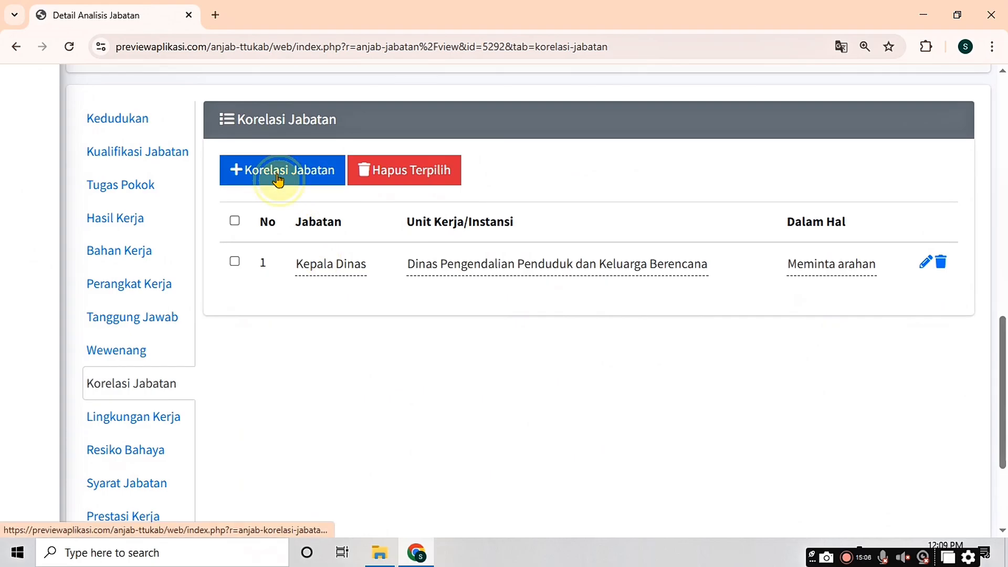
Step: Add Sekretaris as a job correlation, with the same Unit Kerja and 'Meminta arahan'
left_click(278, 180)
left_click(180, 265)
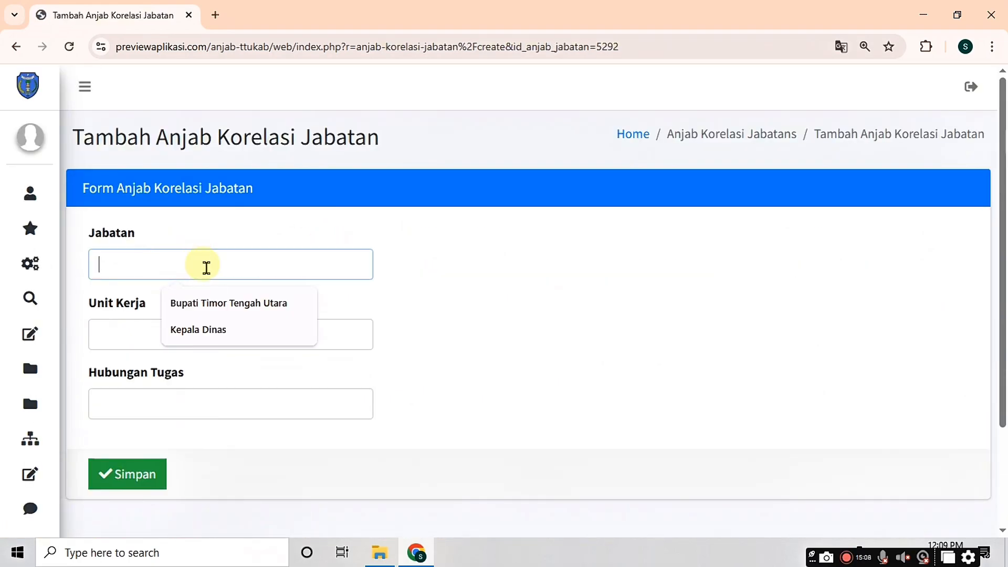
type("Sekretaris")
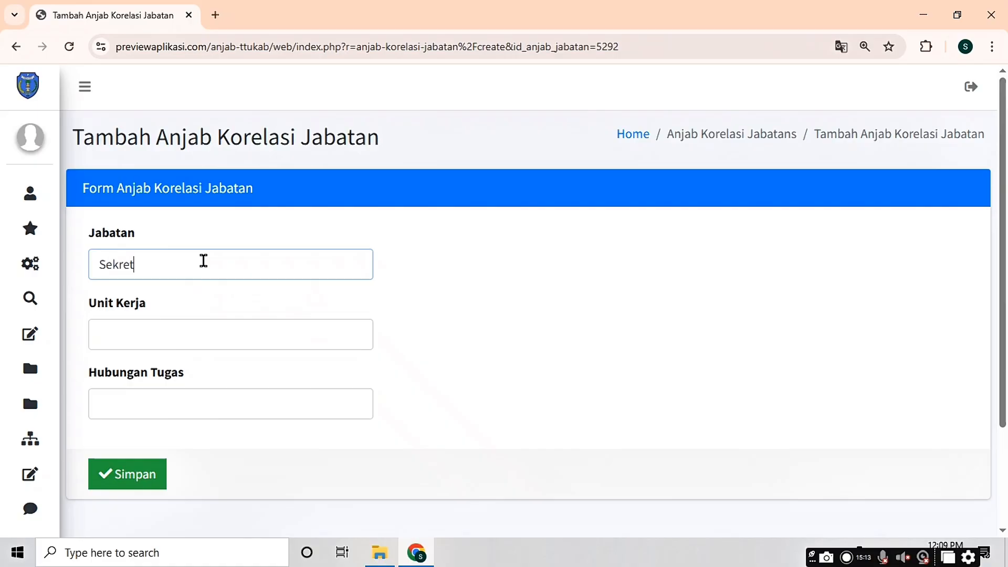
left_click(175, 343)
left_click(195, 398)
left_click(180, 397)
left_click(206, 443)
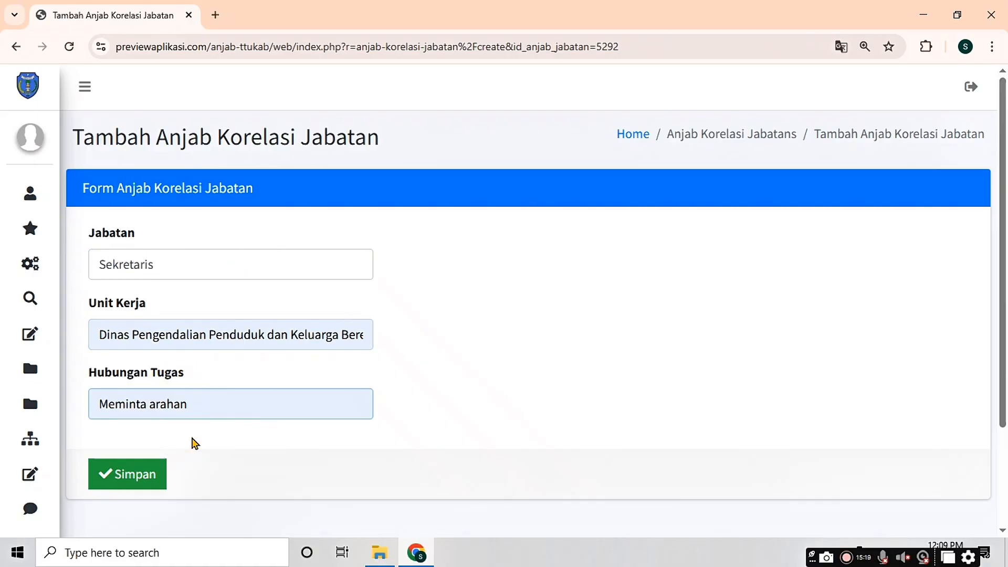
key("Return")
Step: Add Kepala Sub Bagian Perencanaan, umum dan Evaluasi as a correlation with 'Meminta arahan'
left_click(284, 182)
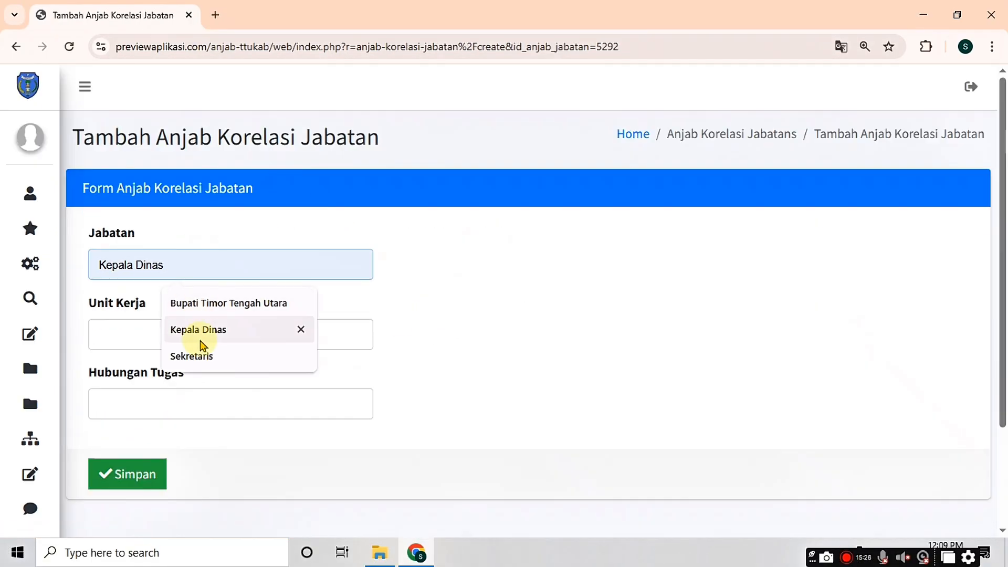
type("Kepala Sub Bagian Keuang")
key("BackSpace")
key("BackSpace")
key("BackSpace")
key("BackSpace")
key("BackSpace")
key("BackSpace")
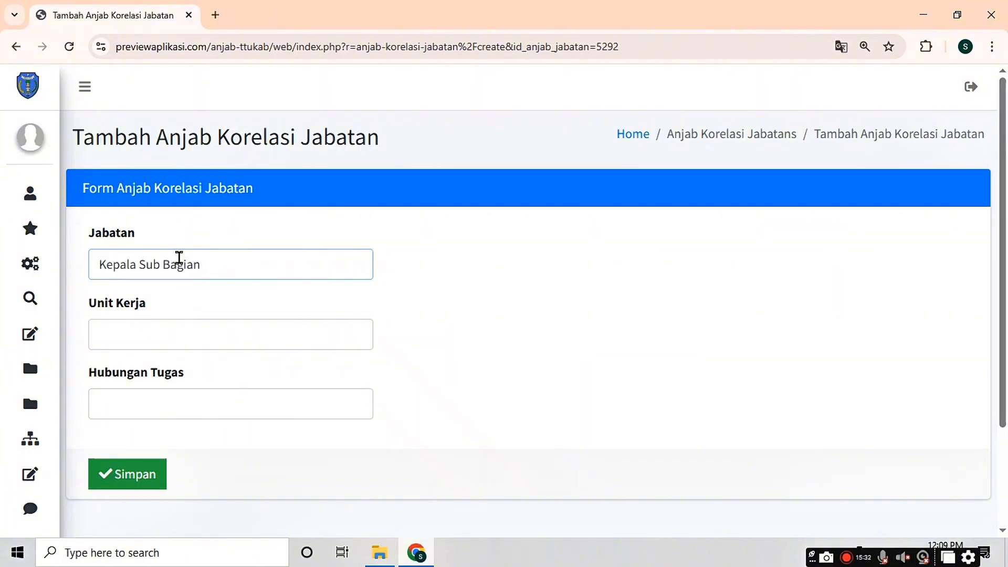
type("Perencanaan, umum dan Evaluasi")
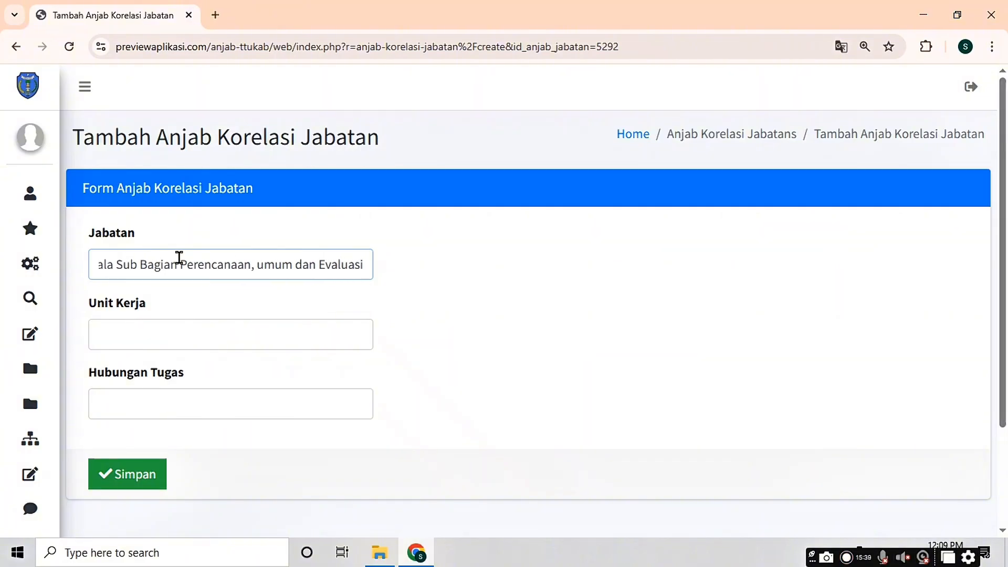
left_click(195, 335)
left_click(210, 374)
left_click(221, 404)
left_click(194, 443)
left_click(157, 469)
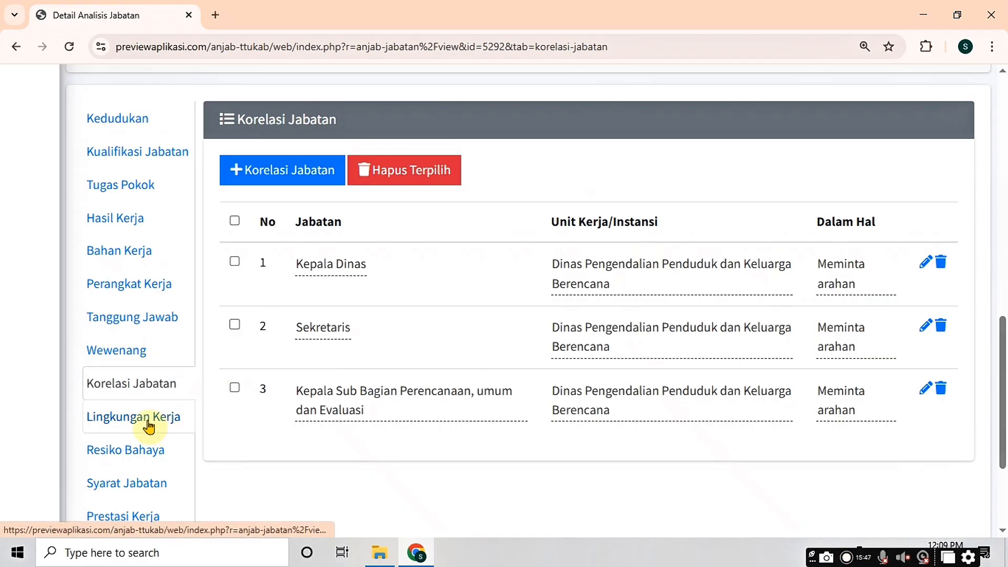
Step: Set Tempat Kerja to Dalam ruangan, Suhu to Normal, Udara to Sirkulasi baik, Keadaan Ruangan to Baik
left_click(148, 426)
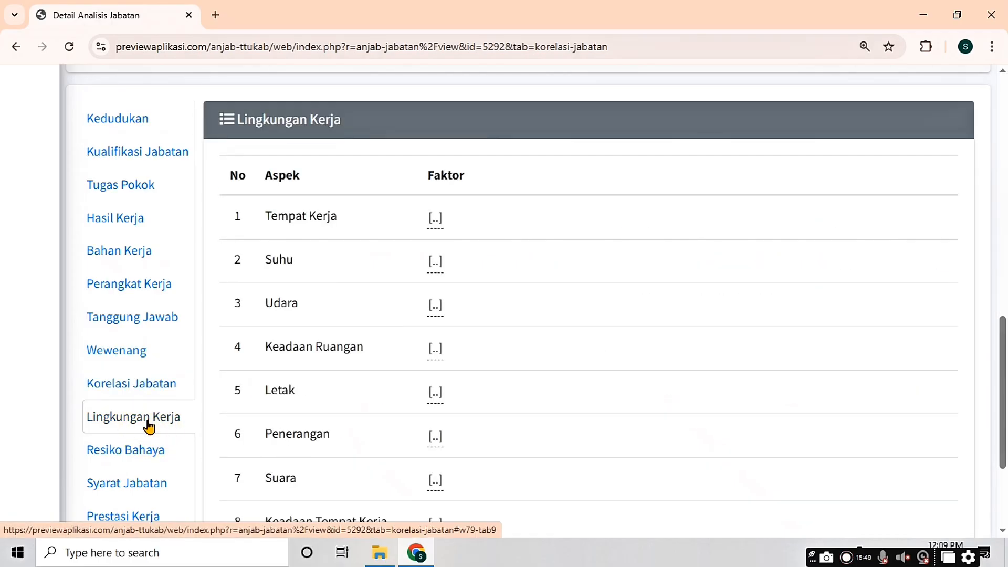
left_click_drag(1002, 368, 1003, 388)
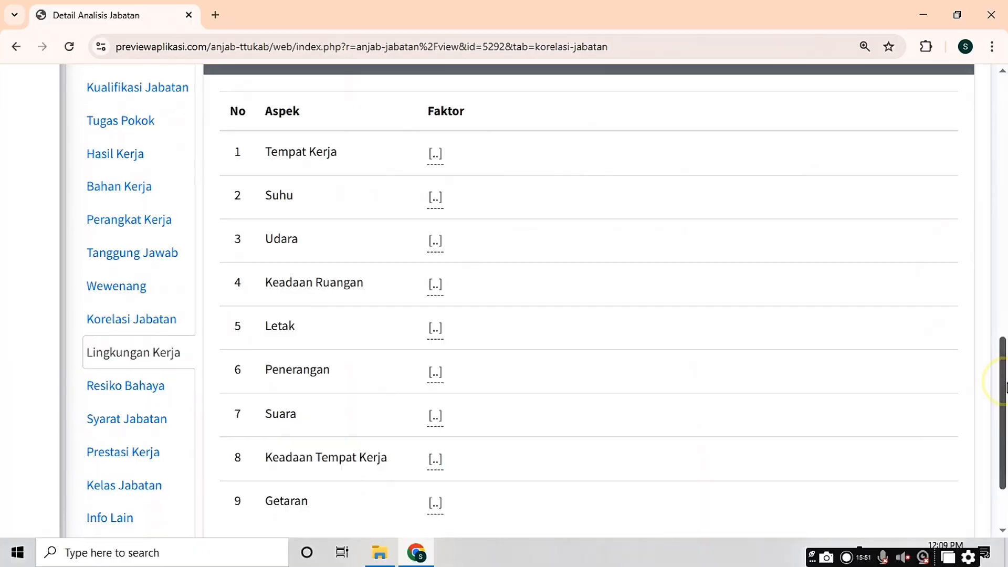
left_click(435, 155)
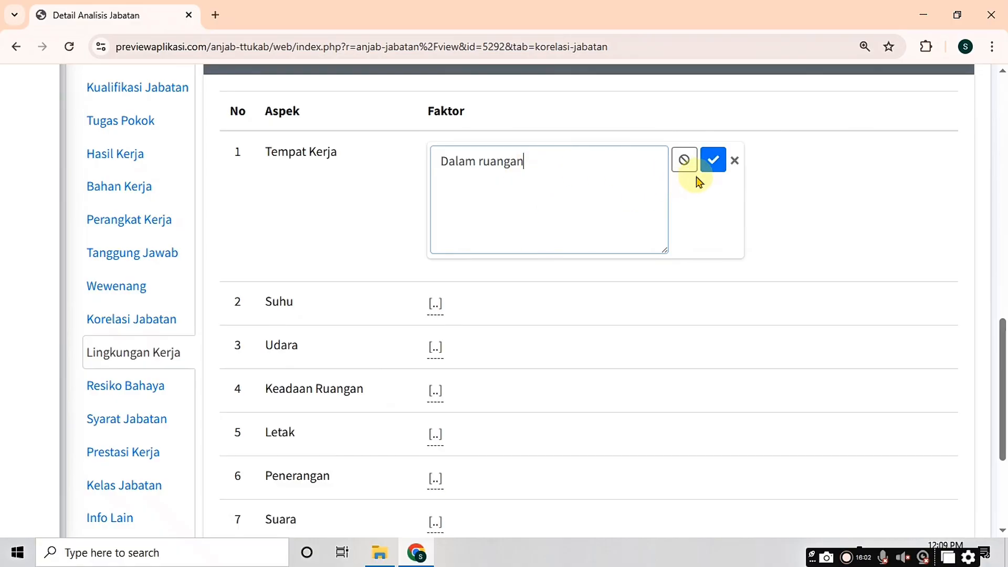
left_click(709, 162)
left_click(435, 199)
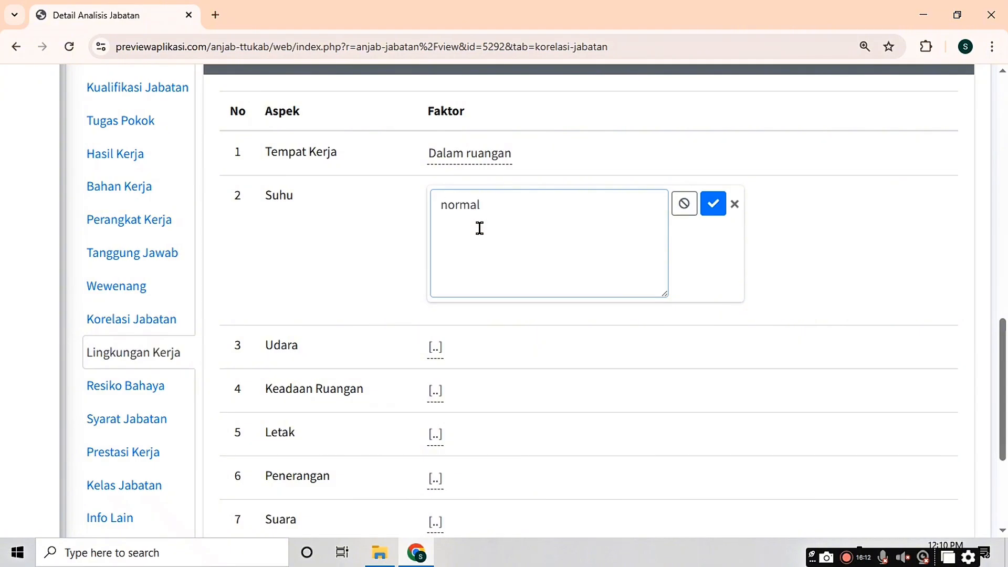
type("N")
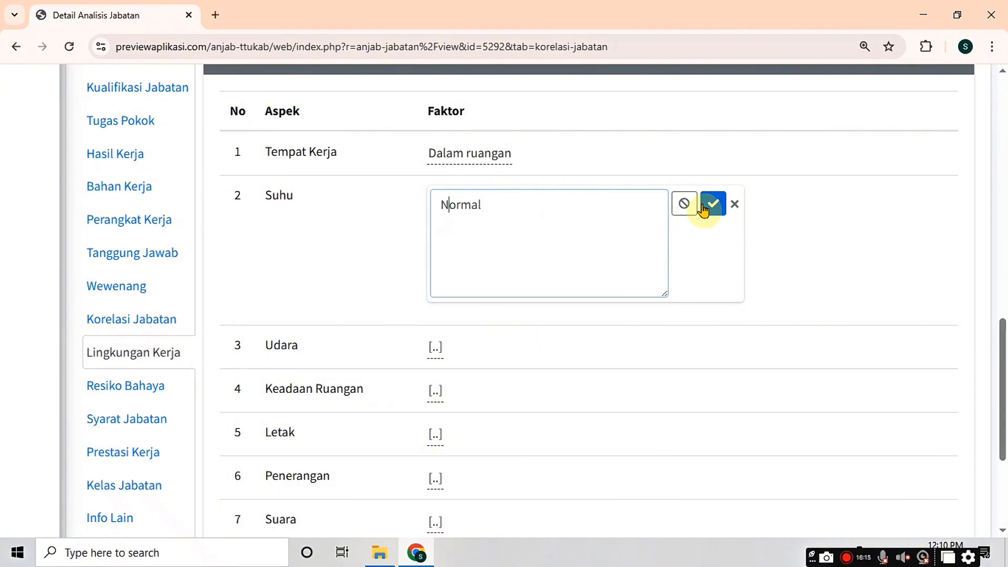
left_click(709, 203)
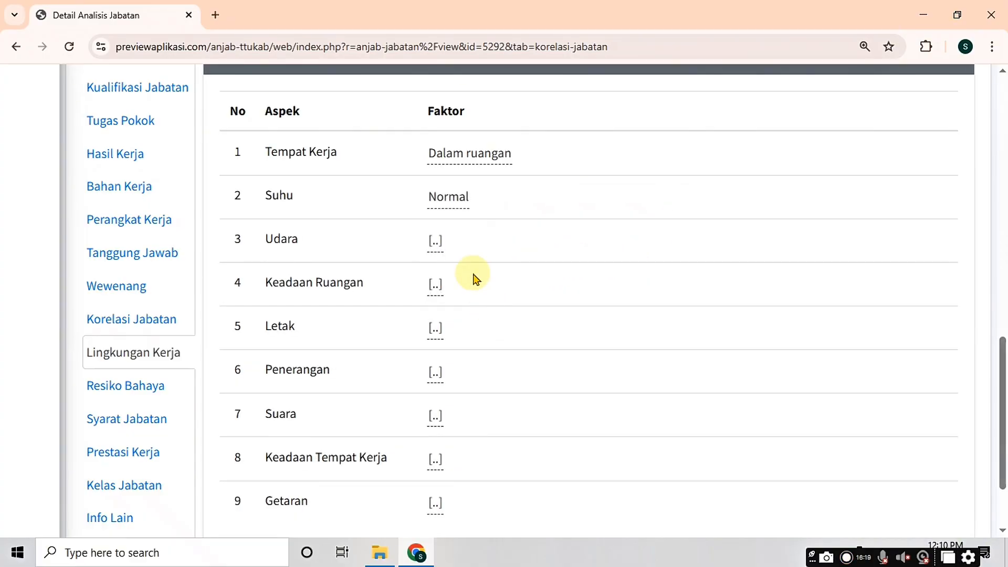
left_click(435, 243)
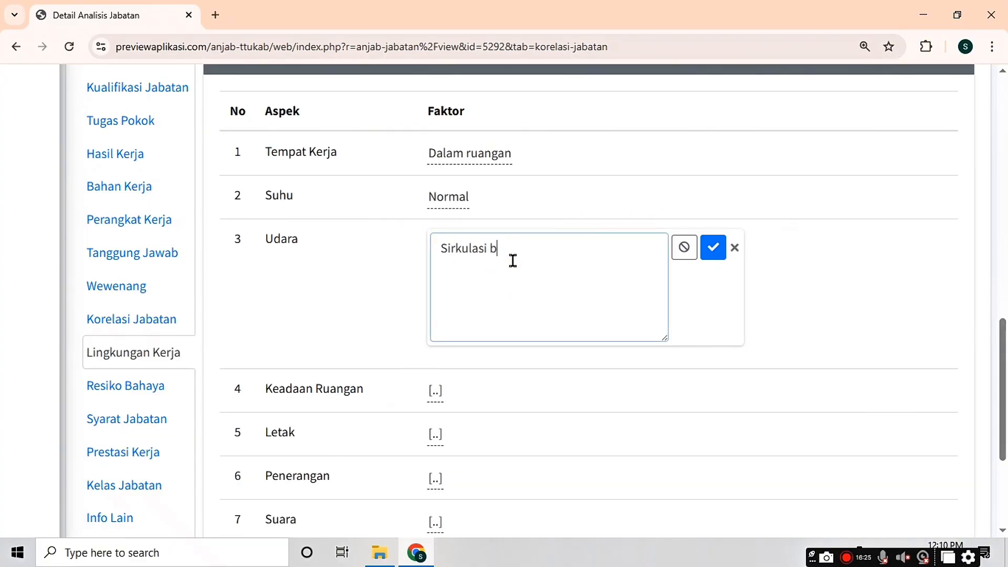
type("Sirkulasi baik")
left_click(713, 255)
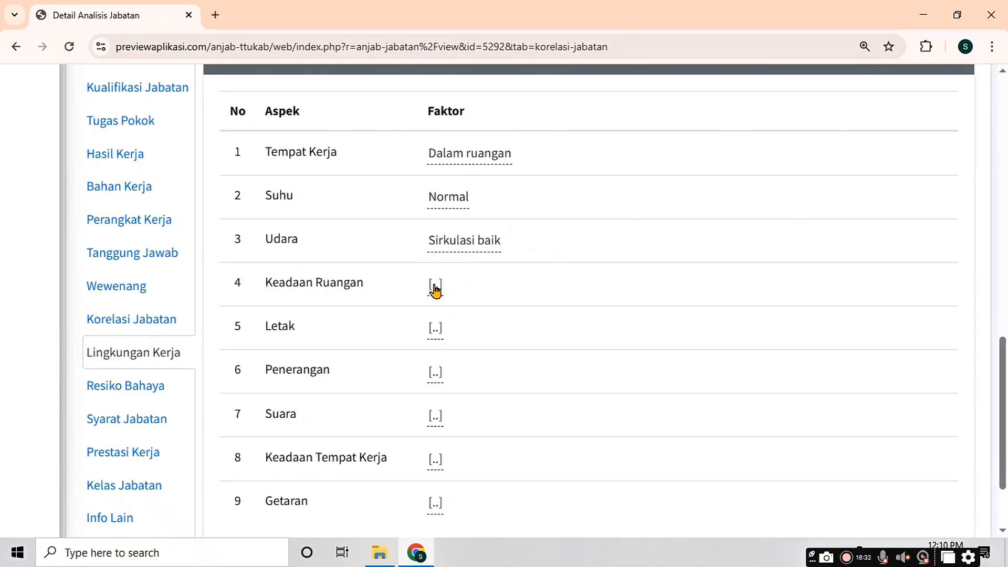
left_click(435, 288)
type("Baik")
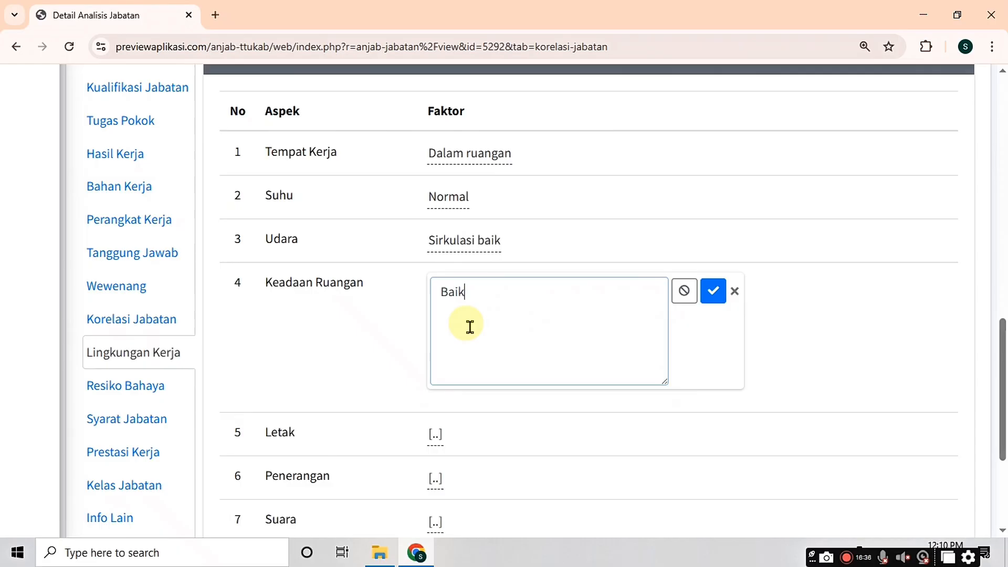
left_click(705, 298)
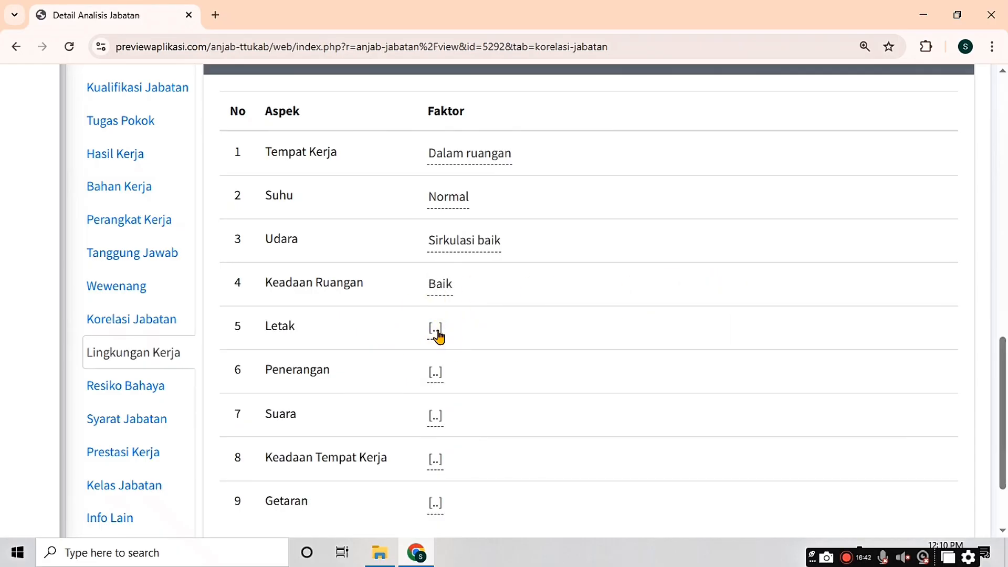
Step: Set Letak Strategis, Penerangan Terang, Suara Tenang, Keadaan Tempat Kerja Bersih dan rapi, Getaran Tidak ada
left_click(435, 330)
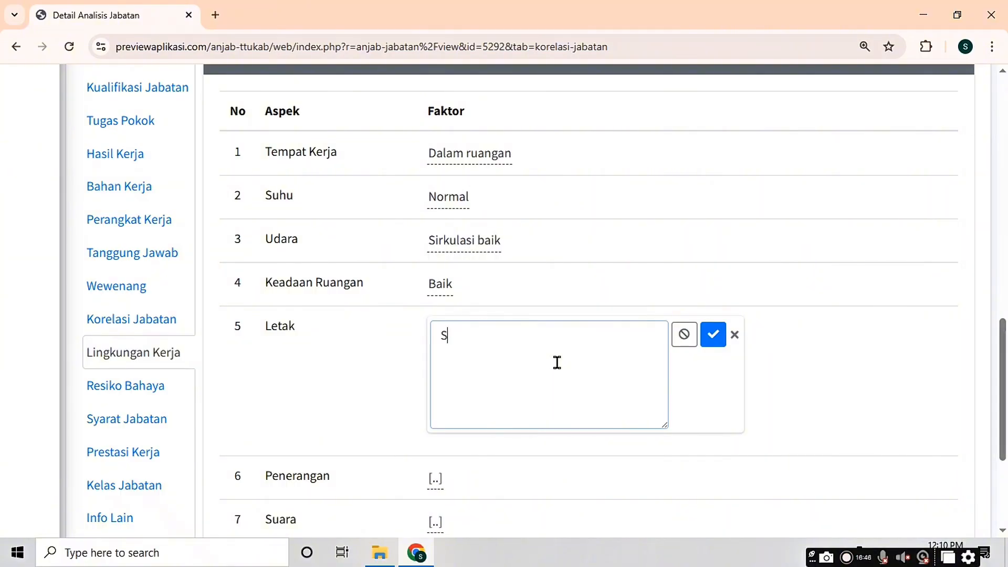
left_click(712, 335)
left_click(437, 374)
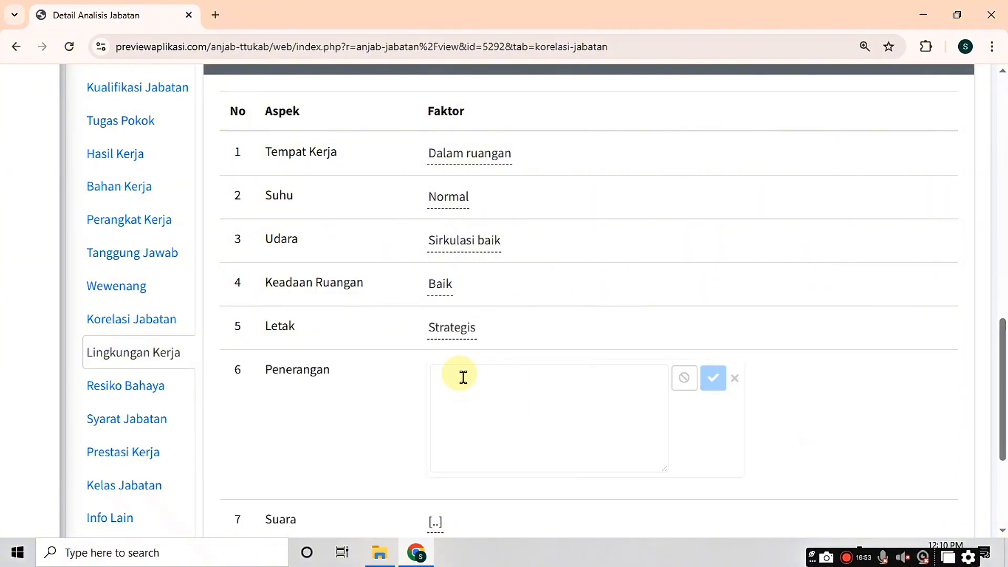
type("Terang")
left_click(712, 378)
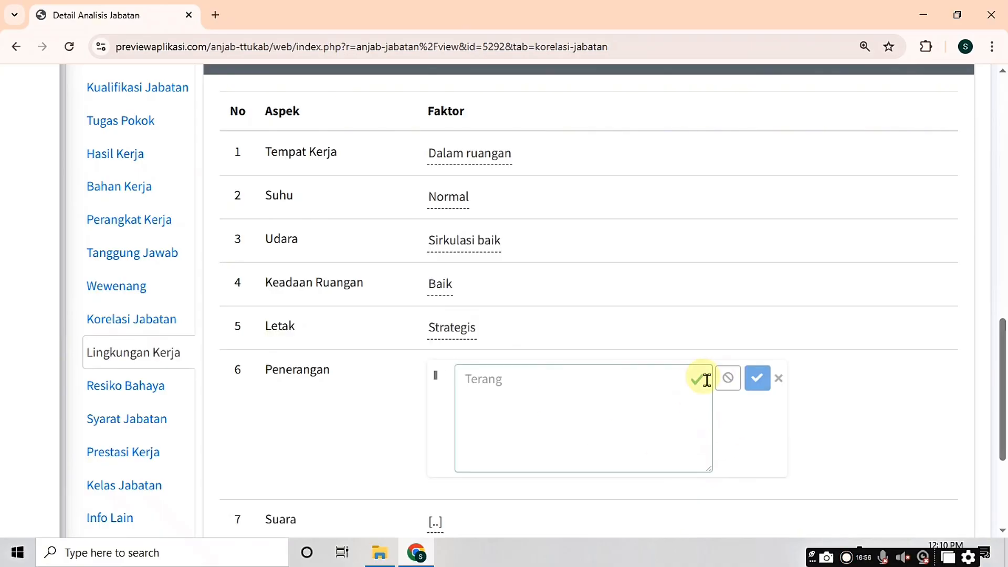
scroll(472, 374, "down", 2)
left_click(436, 310)
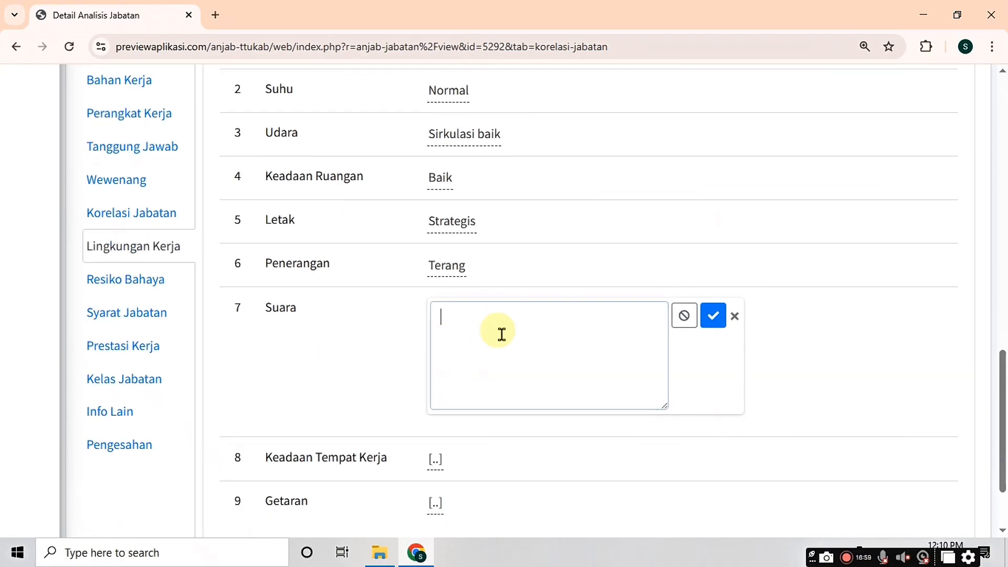
left_click(712, 319)
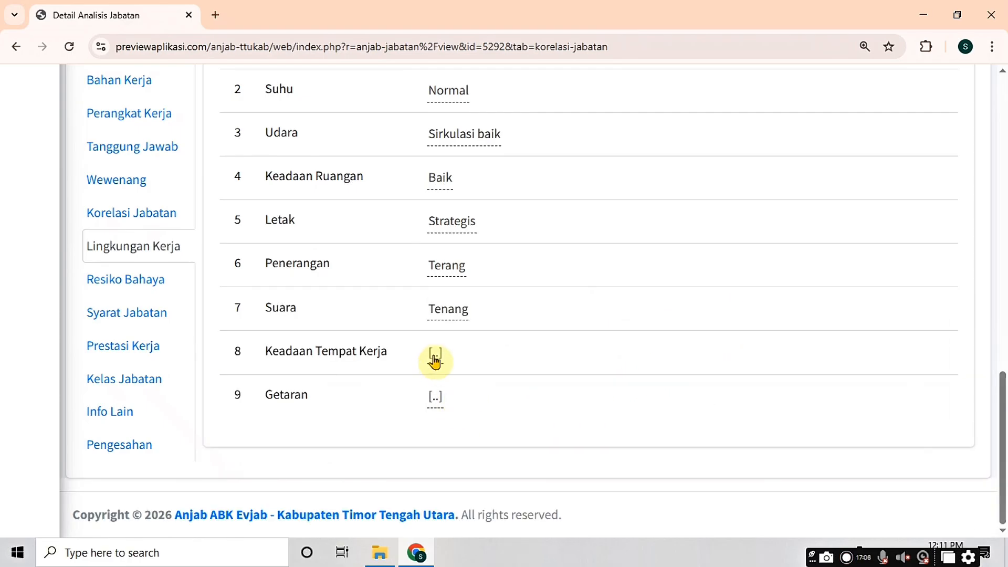
left_click(436, 354)
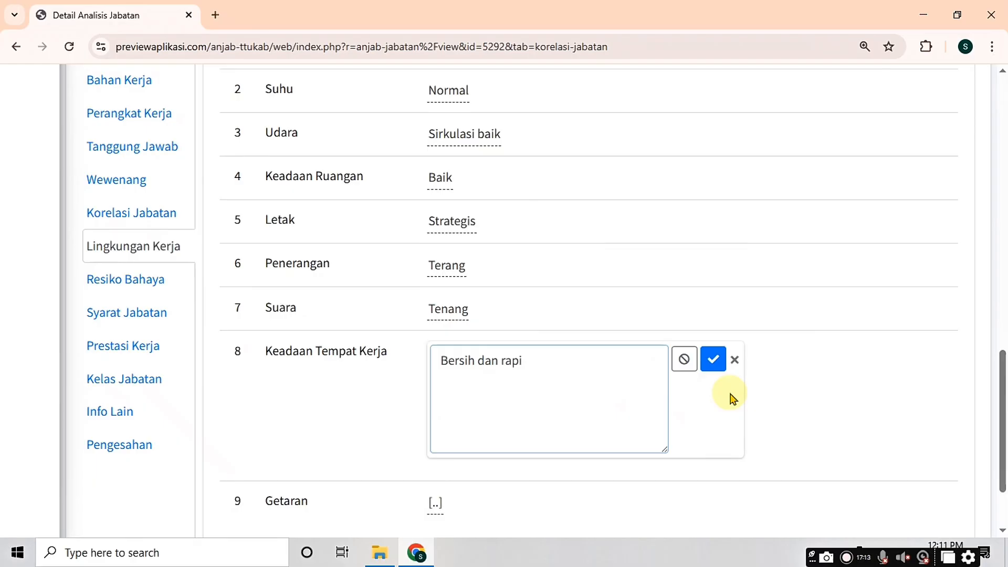
left_click(714, 365)
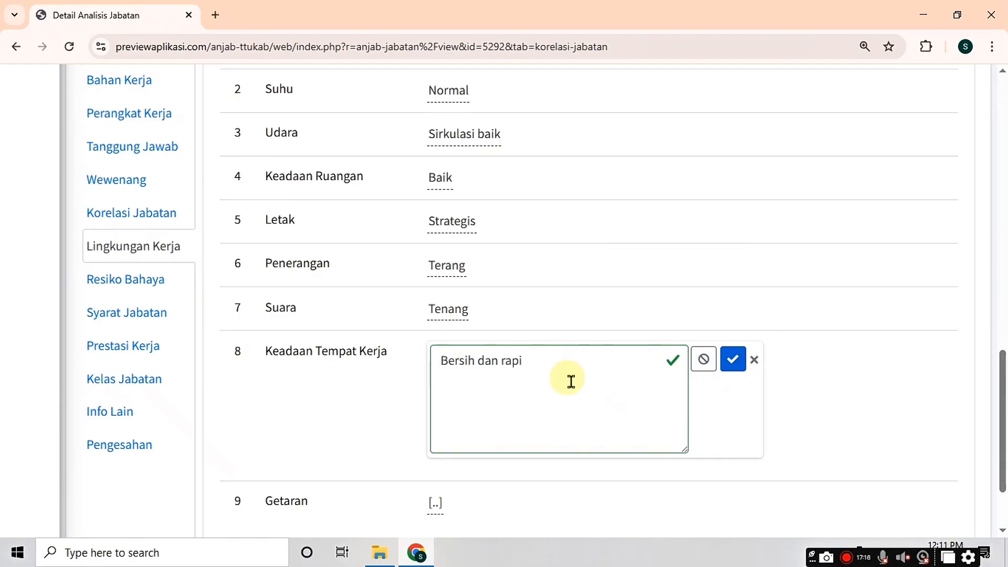
left_click(731, 360)
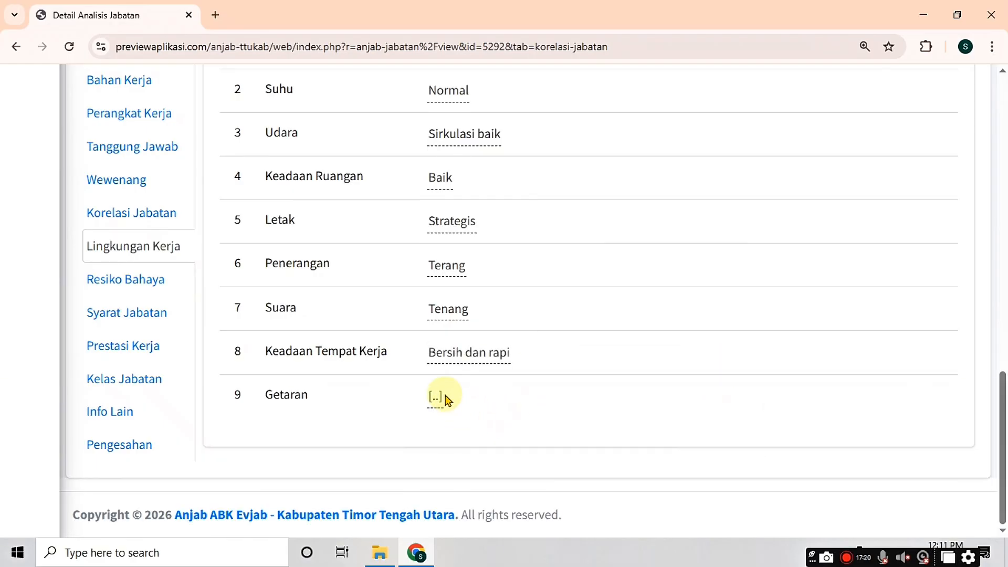
left_click(435, 402)
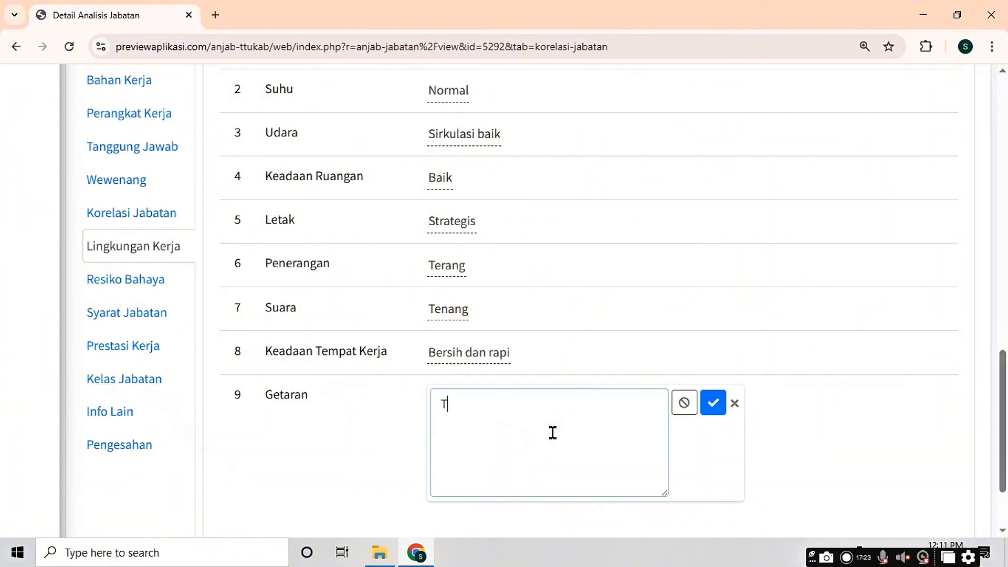
left_click(712, 403)
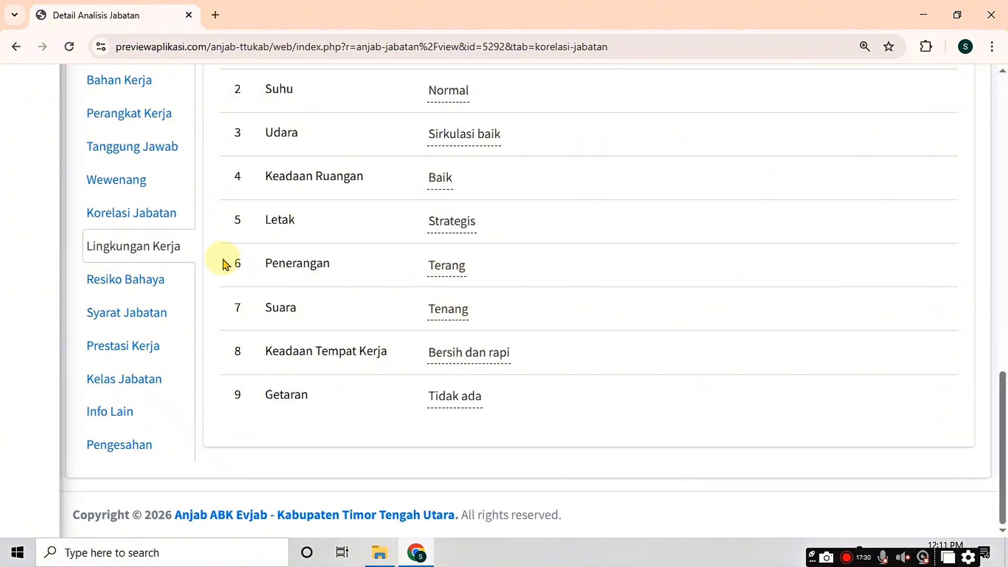
Step: Save a Resiko Bahaya entry 'Stres' caused by 'Volume atau beban kerja besar'
left_click(137, 283)
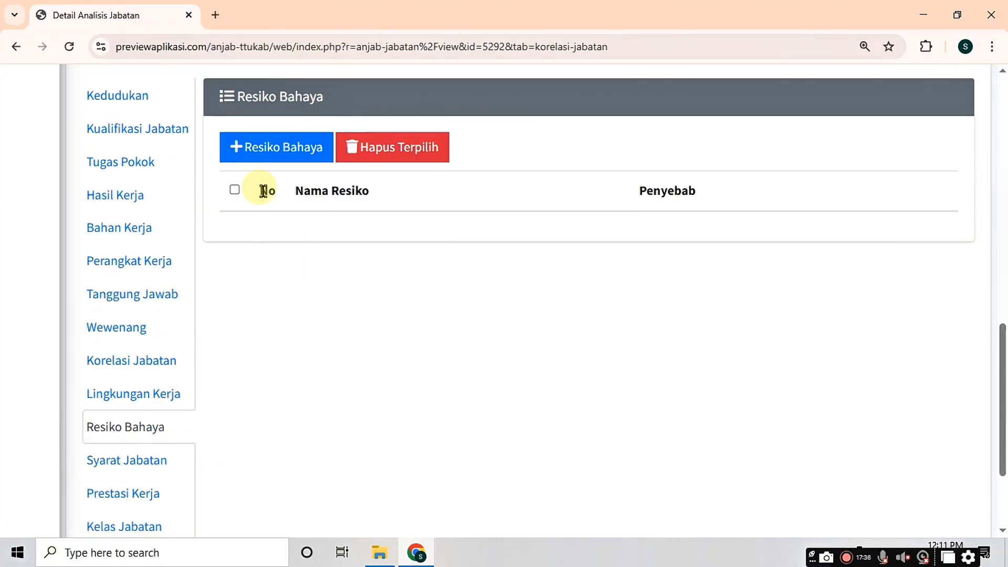
left_click(277, 152)
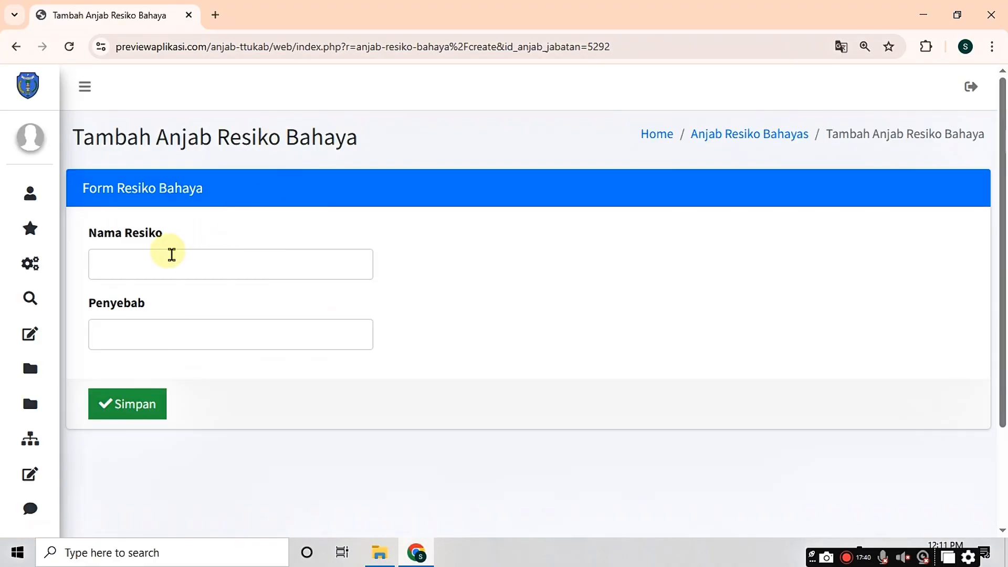
left_click(167, 264)
type("Stres")
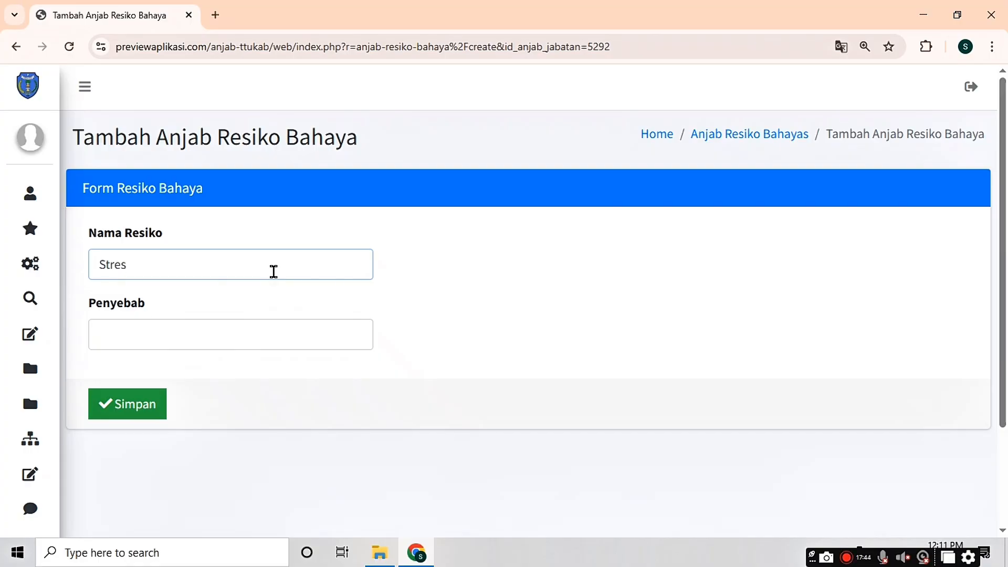
left_click(217, 329)
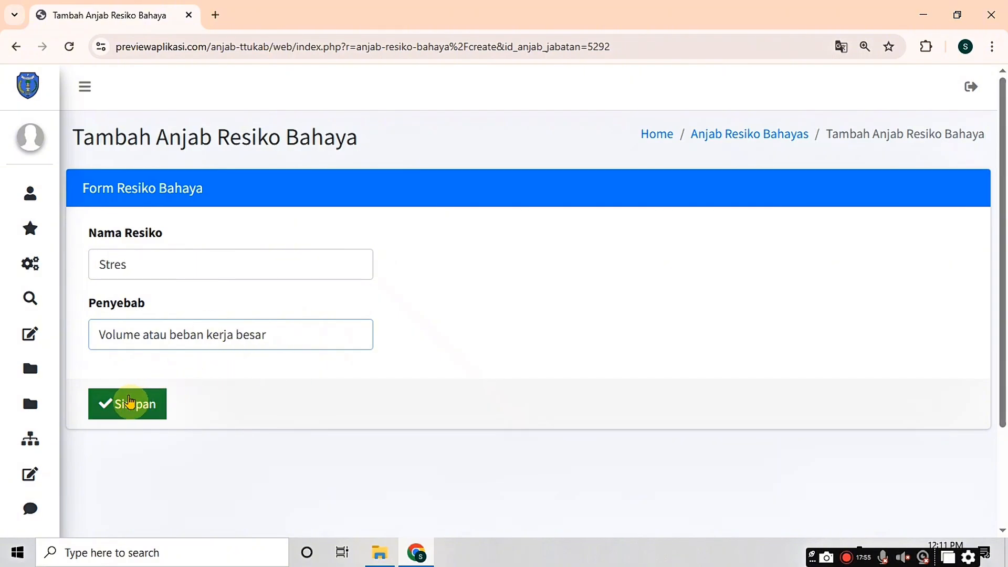
left_click(129, 402)
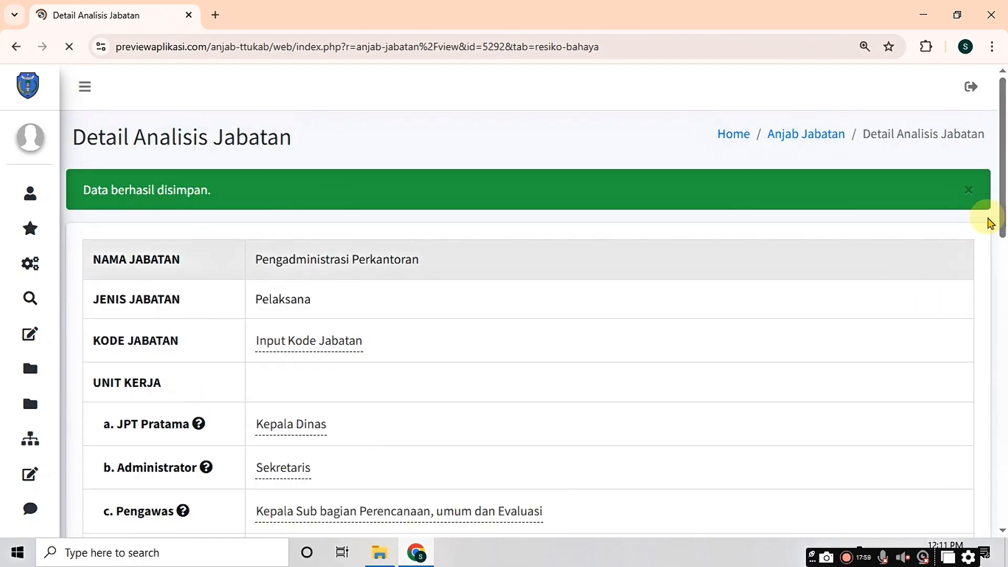
left_click_drag(1000, 220, 1003, 402)
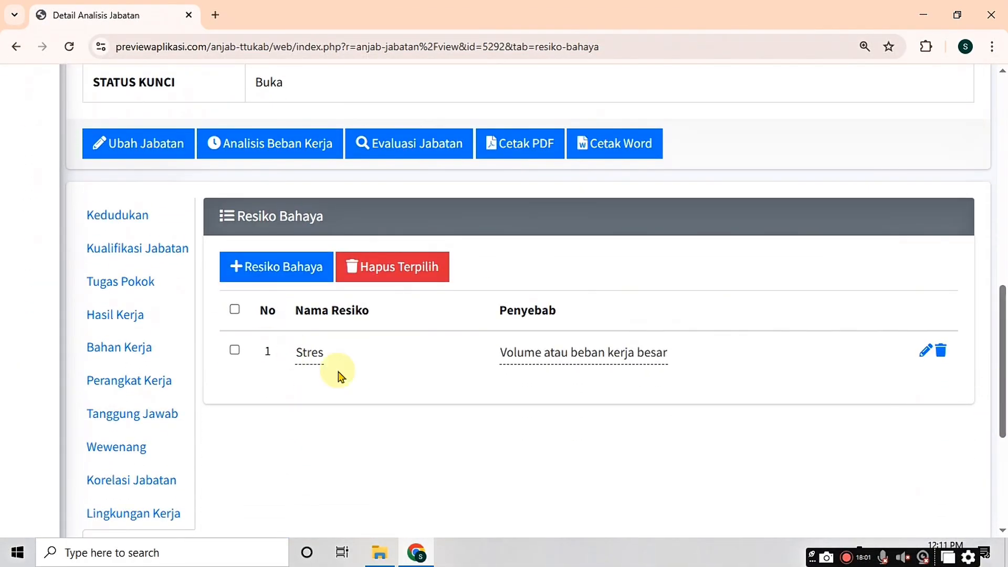
scroll(265, 367, "down", 3)
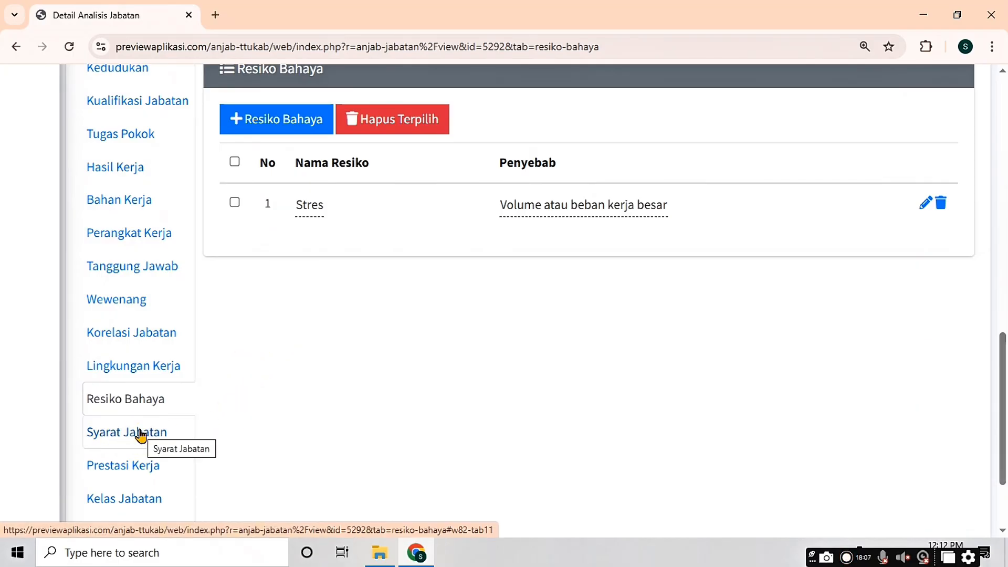
Step: Open the Syarat Jabatan edit form and enter the Keterampilan Kerja description
left_click(141, 435)
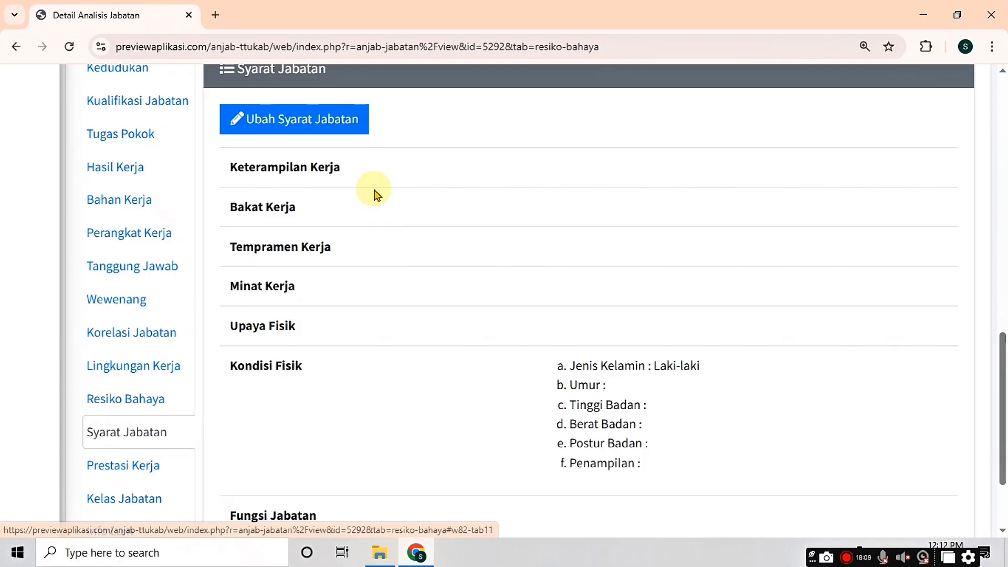
left_click(297, 126)
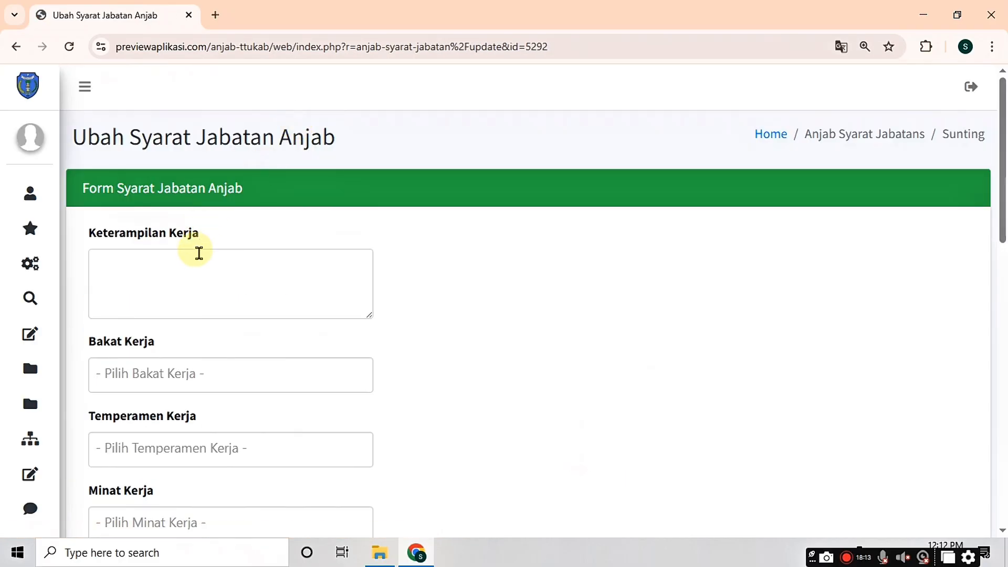
left_click(205, 262)
scroll(202, 246, "down", 3)
scroll(221, 210, "up", 2)
type("Me")
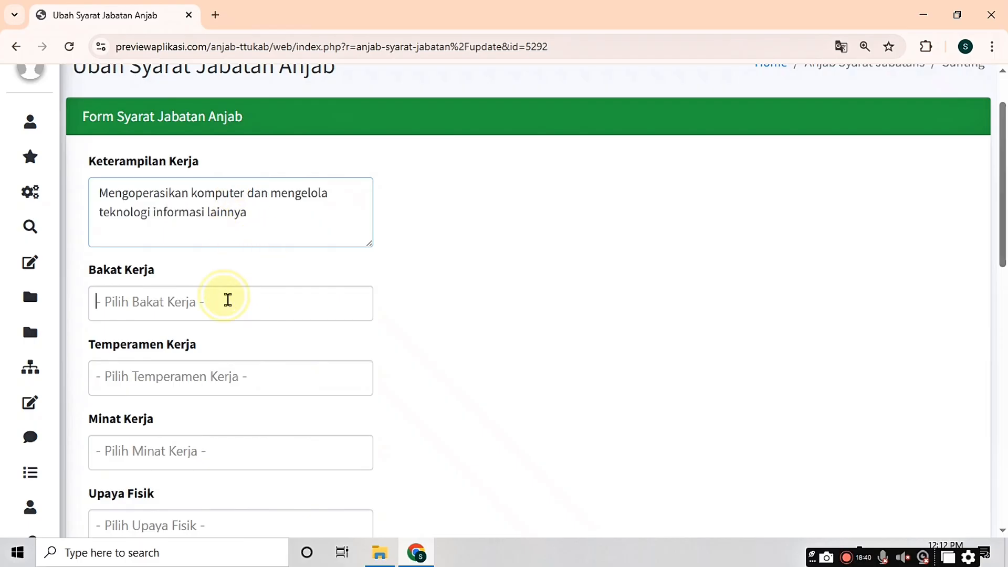
Step: Add G = Intelegensia and V = Bakat Verbal as work aptitudes in Bakat Kerja
left_click(228, 299)
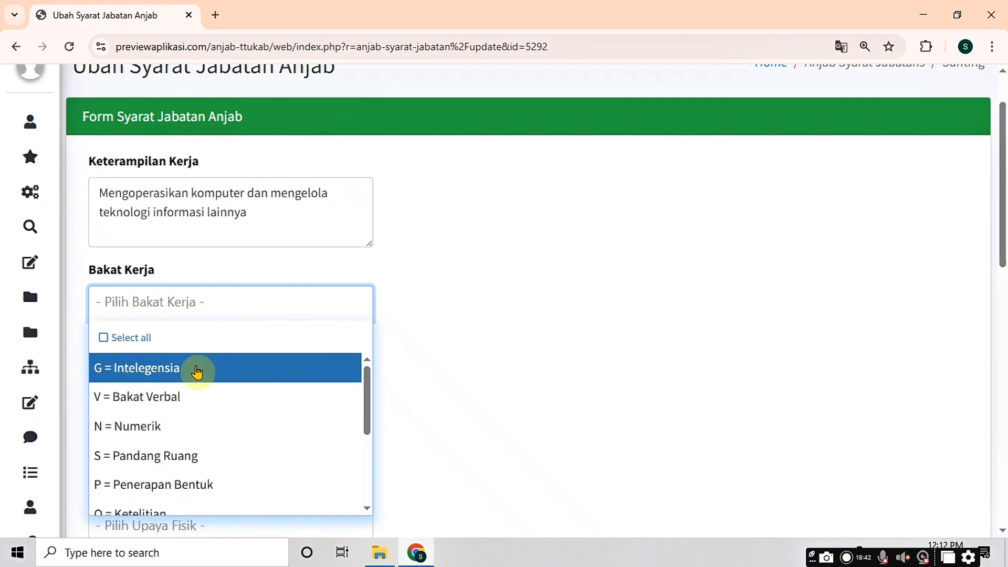
left_click(195, 372)
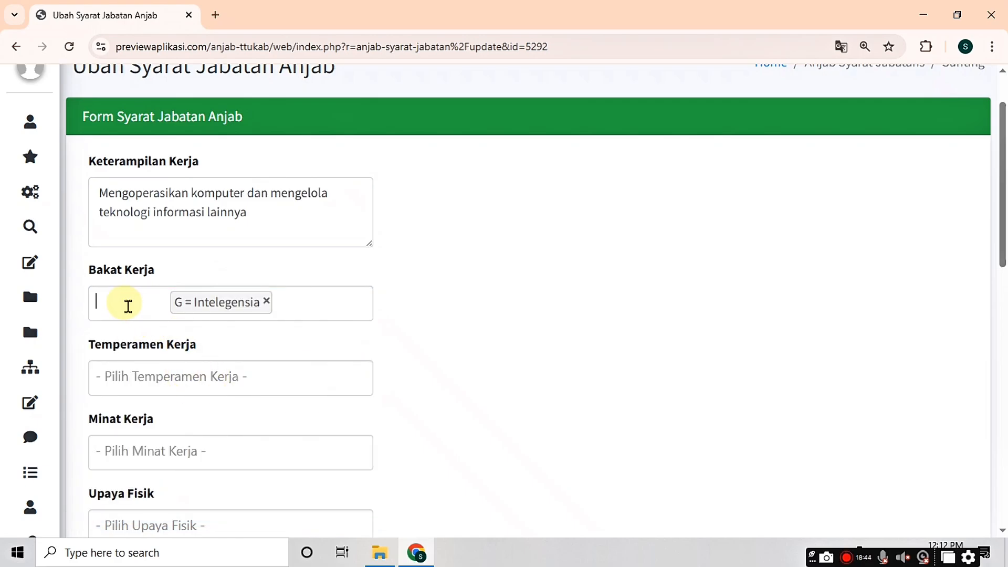
left_click(128, 306)
left_click(163, 396)
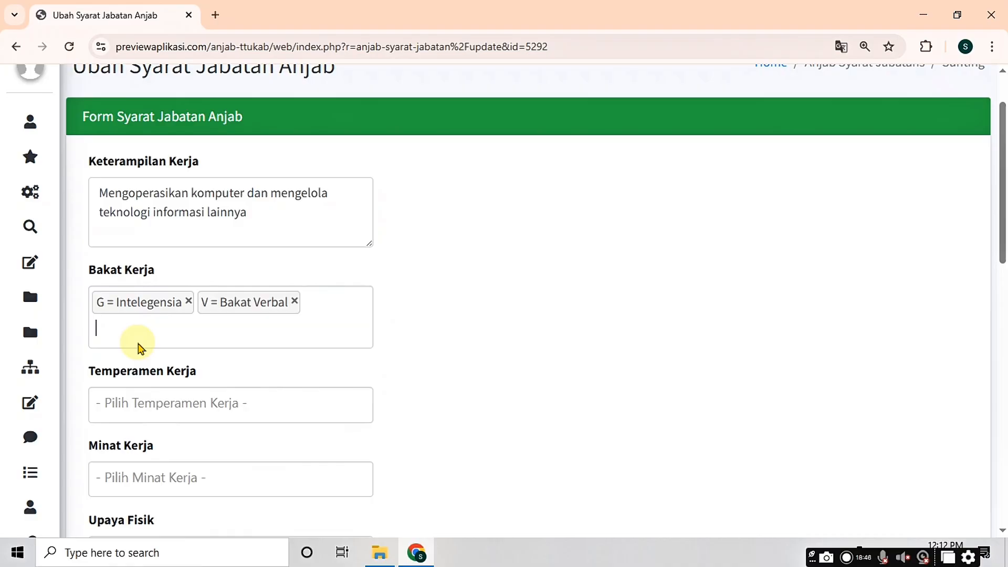
left_click(151, 326)
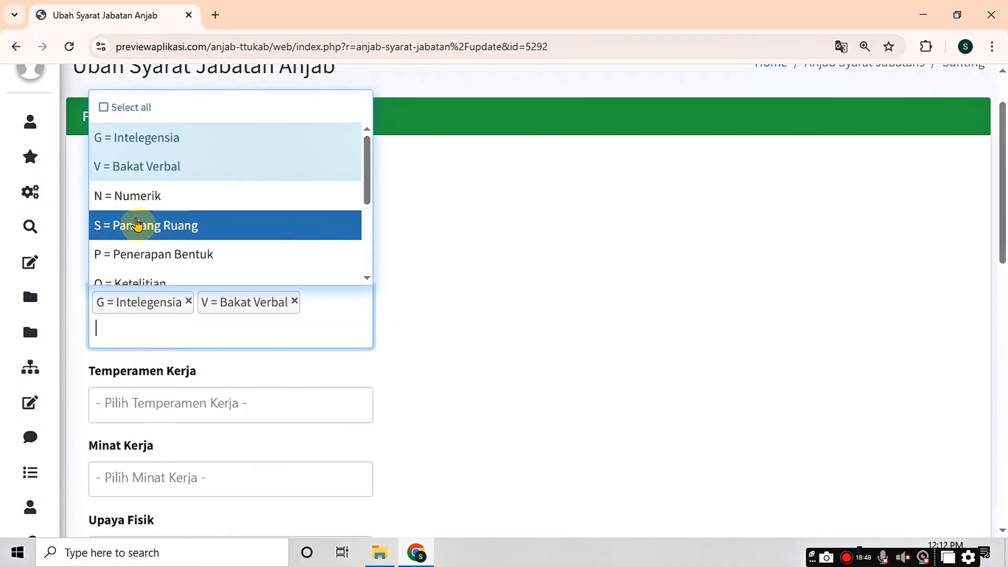
left_click(138, 197)
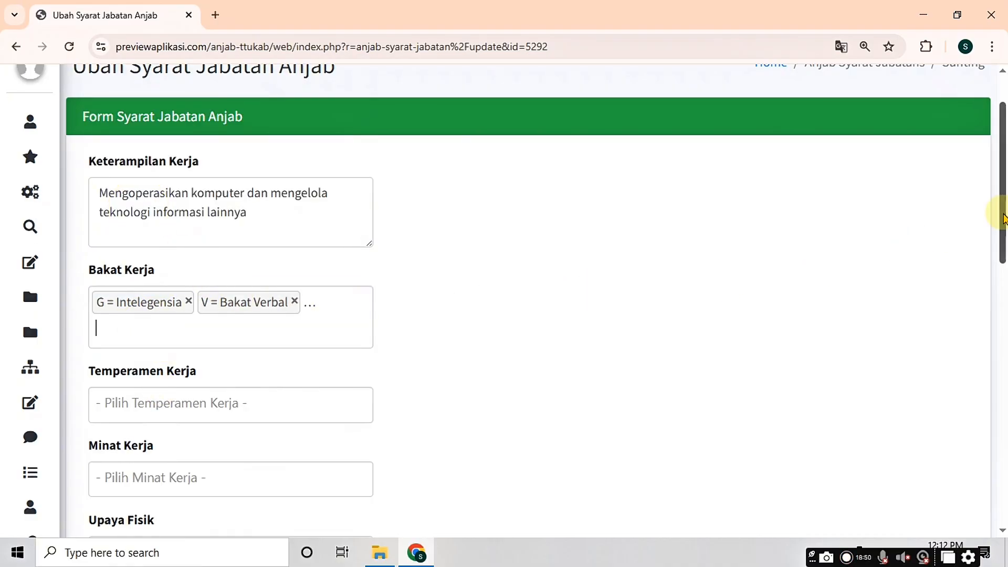
left_click_drag(1003, 218, 1000, 291)
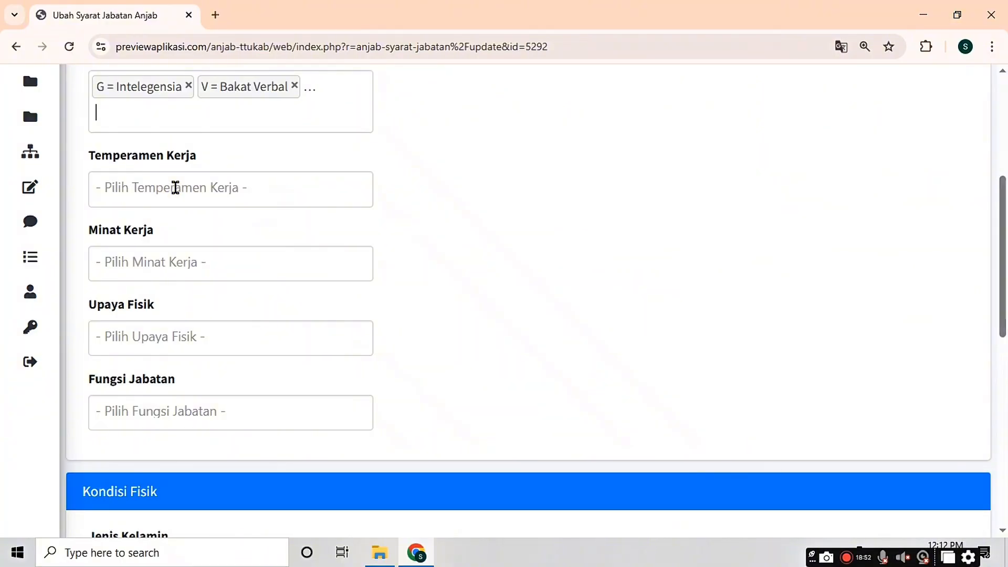
Step: Set the Temperamen Kerja to option D
left_click(175, 188)
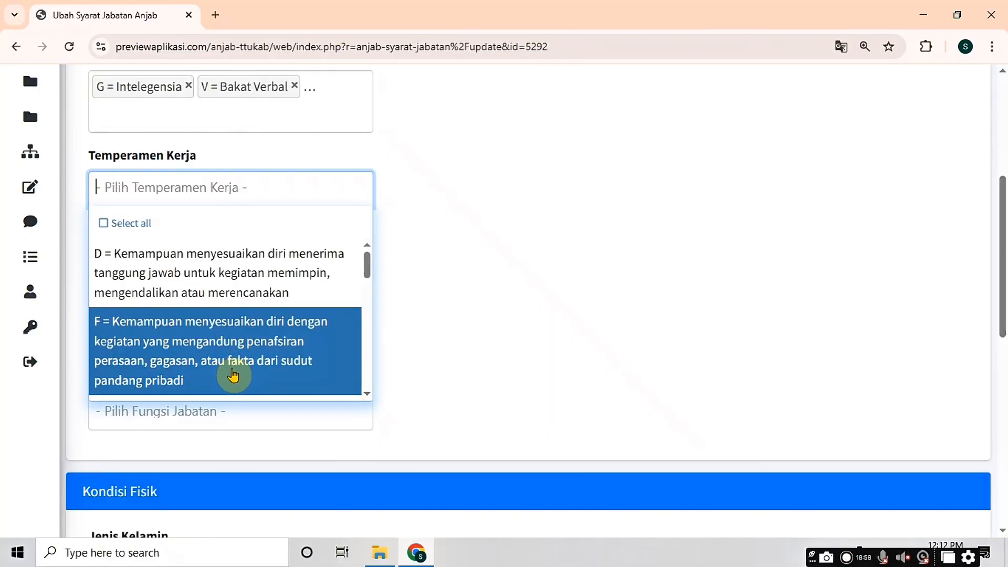
scroll(232, 357, "down", 5)
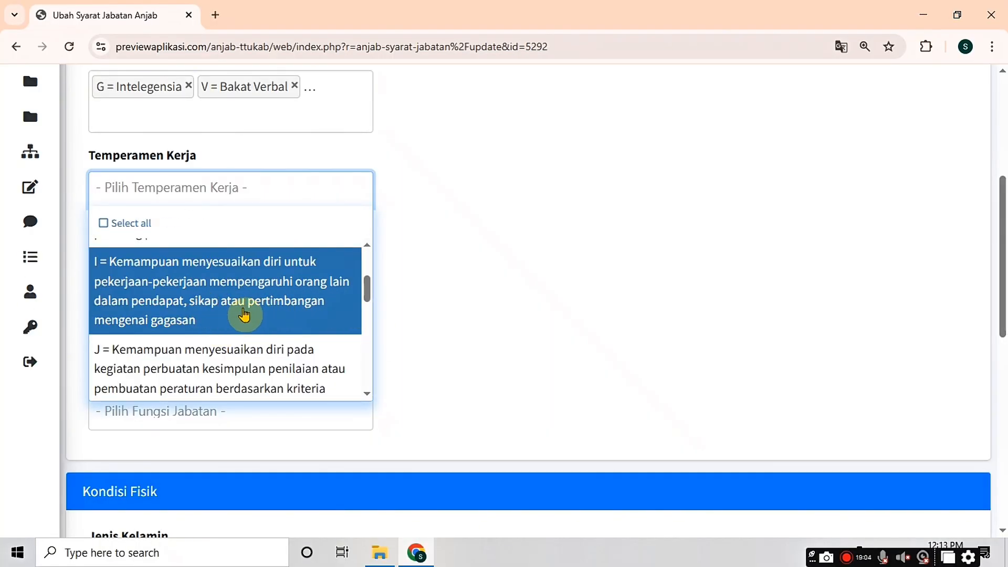
left_click(231, 314)
left_click(171, 224)
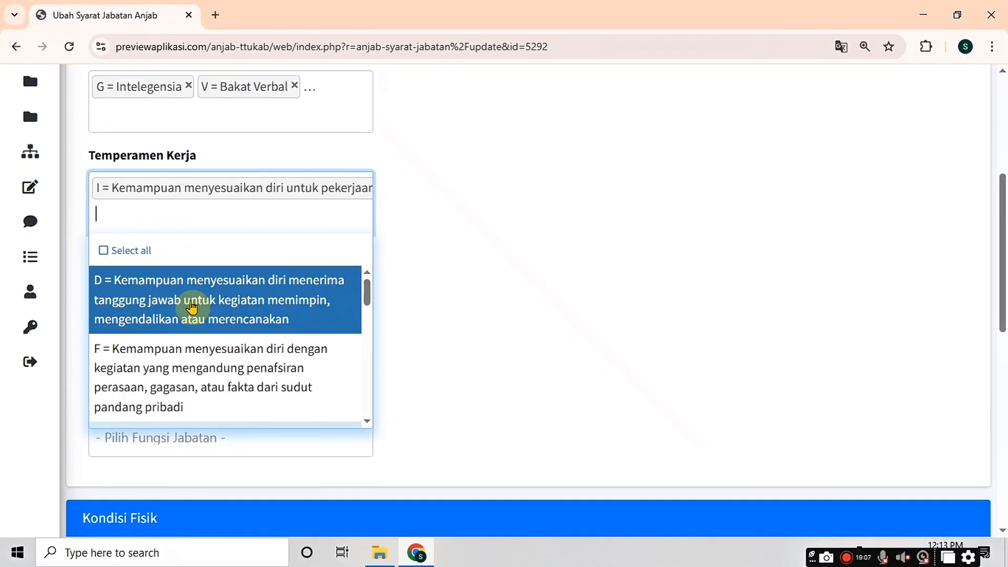
left_click(240, 303)
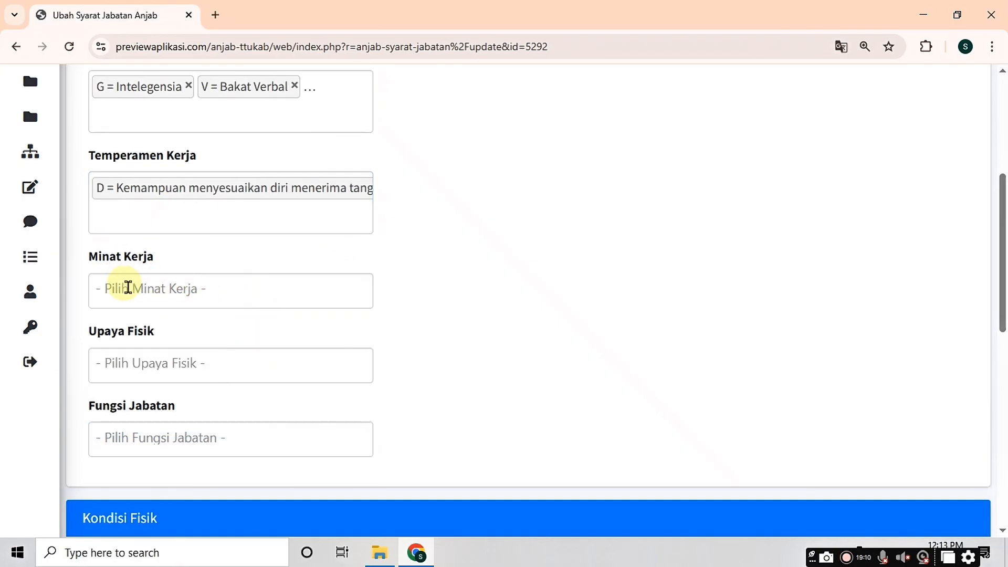
Step: Choose Sosial as the Minat Kerja
left_click(127, 289)
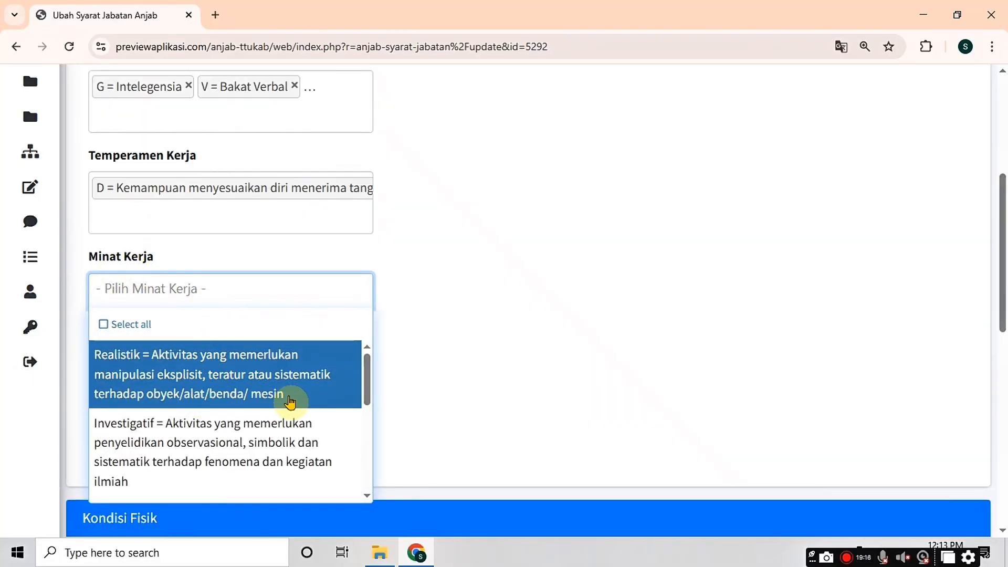
left_click_drag(360, 395, 360, 453)
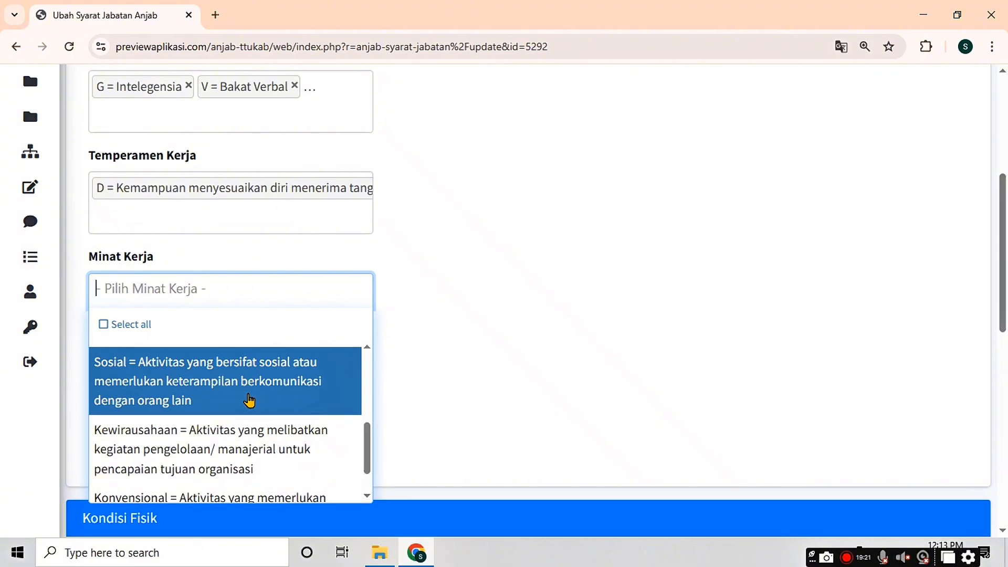
left_click(249, 399)
left_click(220, 321)
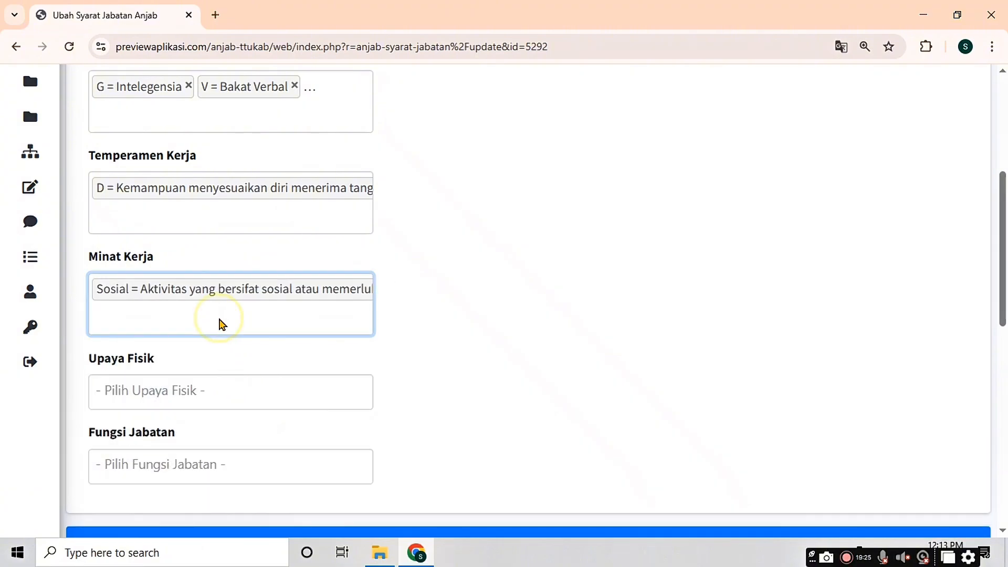
left_click(360, 409)
left_click_drag(360, 409, 362, 506)
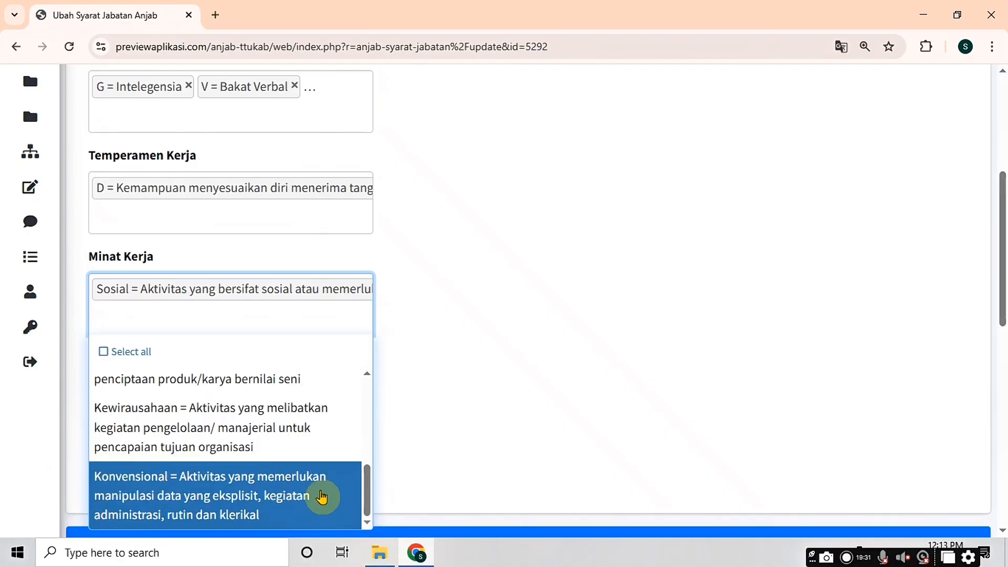
left_click(268, 493)
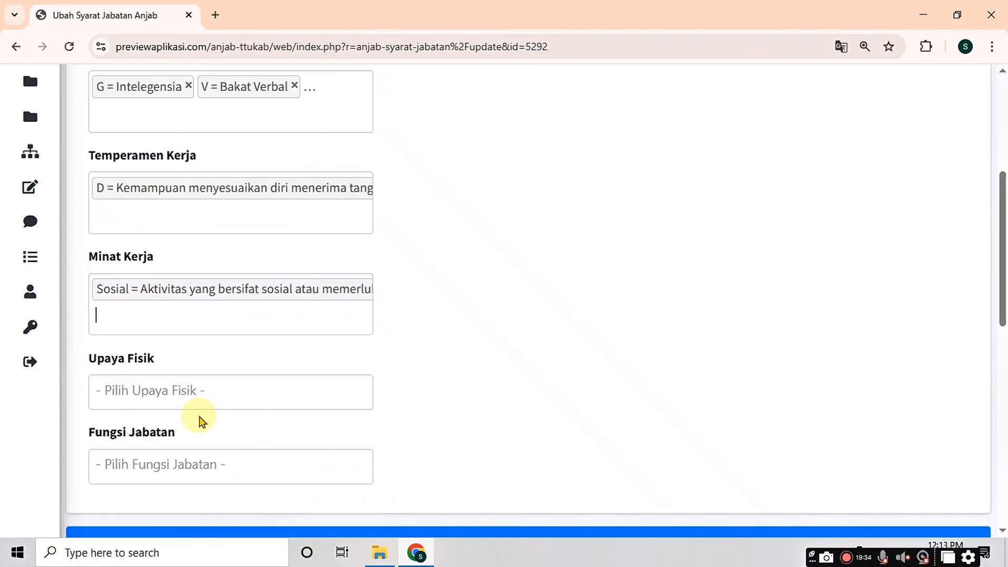
Step: Add Berjalan, Duduk, Melihat, Mendengar and Berbicara as Upaya Fisik entries
left_click(133, 384)
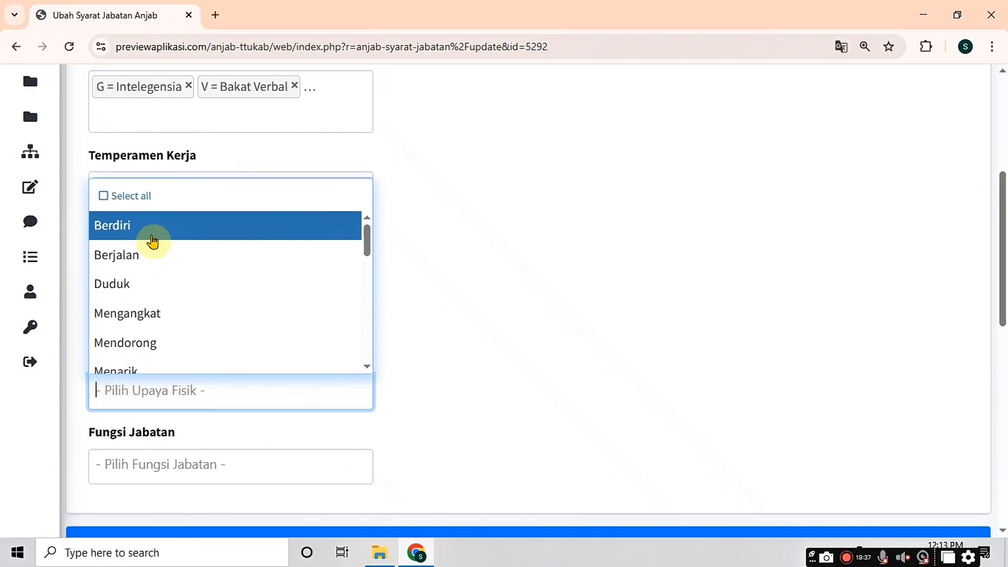
left_click(138, 261)
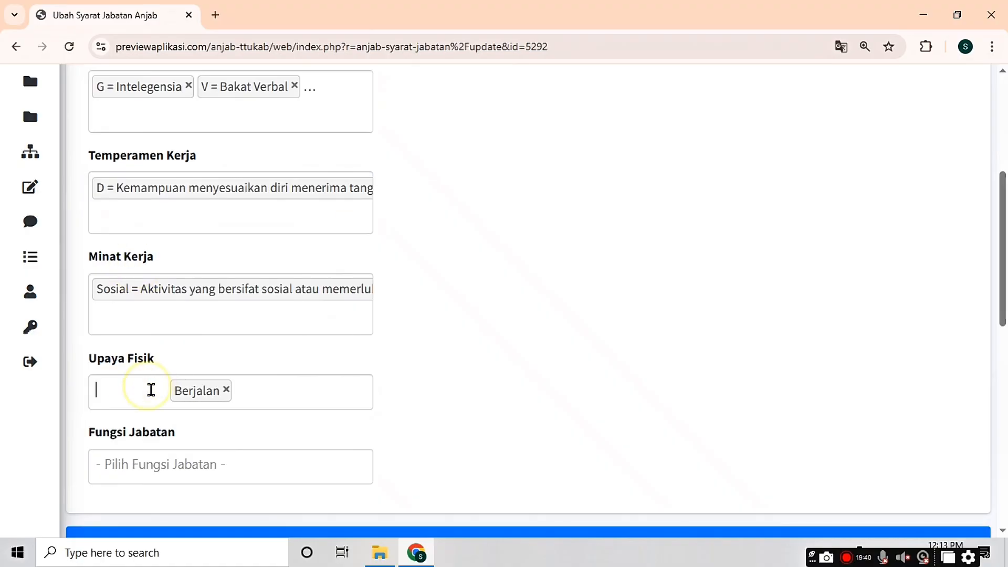
left_click(151, 388)
left_click(139, 286)
left_click(136, 391)
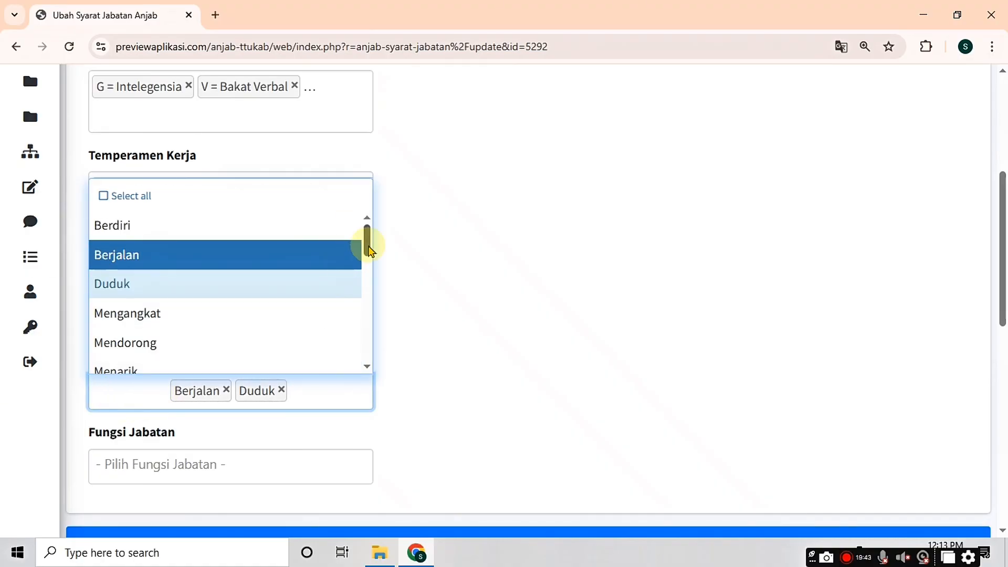
left_click_drag(367, 236, 209, 328)
left_click(209, 328)
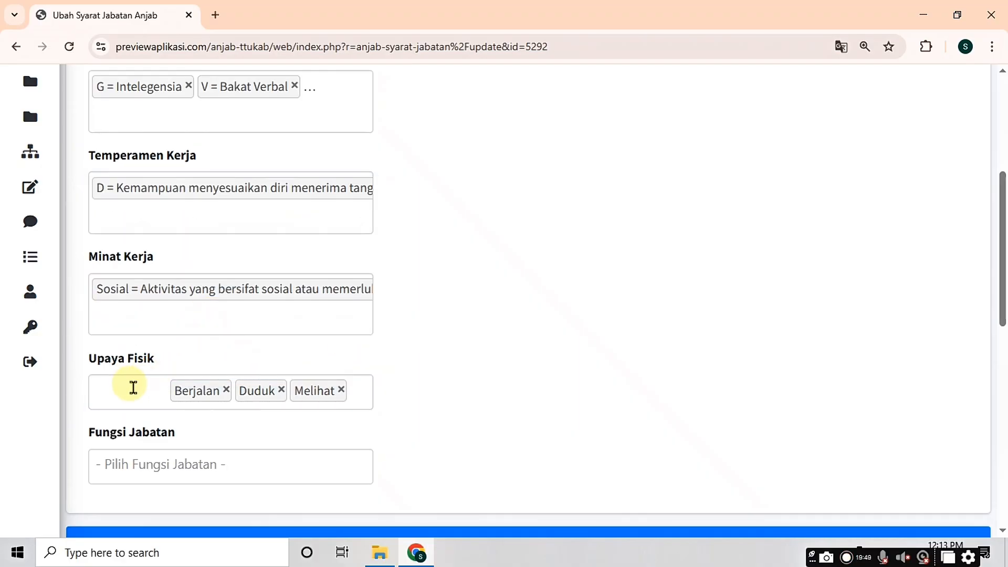
left_click(133, 387)
left_click_drag(367, 241, 367, 325)
left_click(210, 278)
left_click(134, 407)
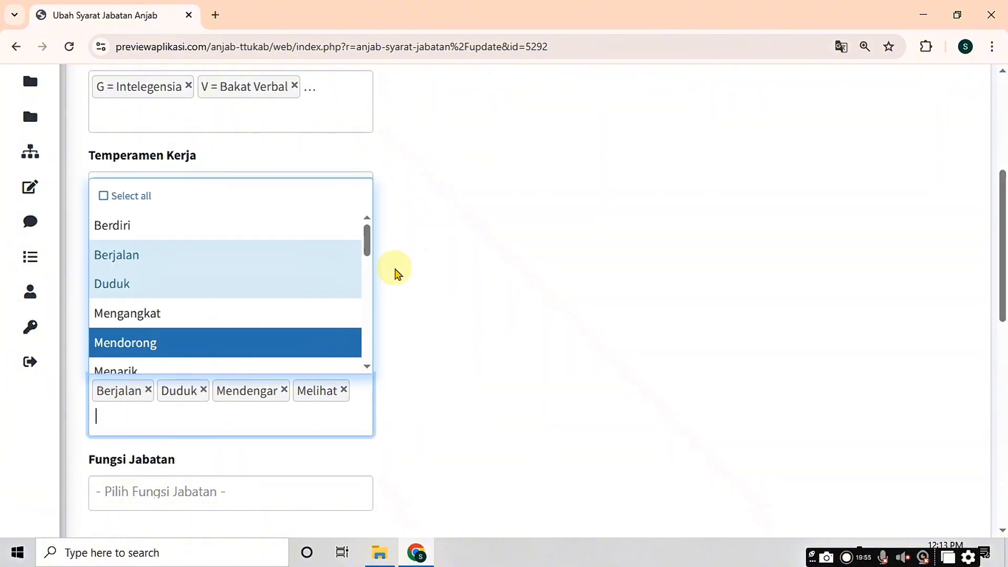
left_click_drag(367, 239, 362, 347)
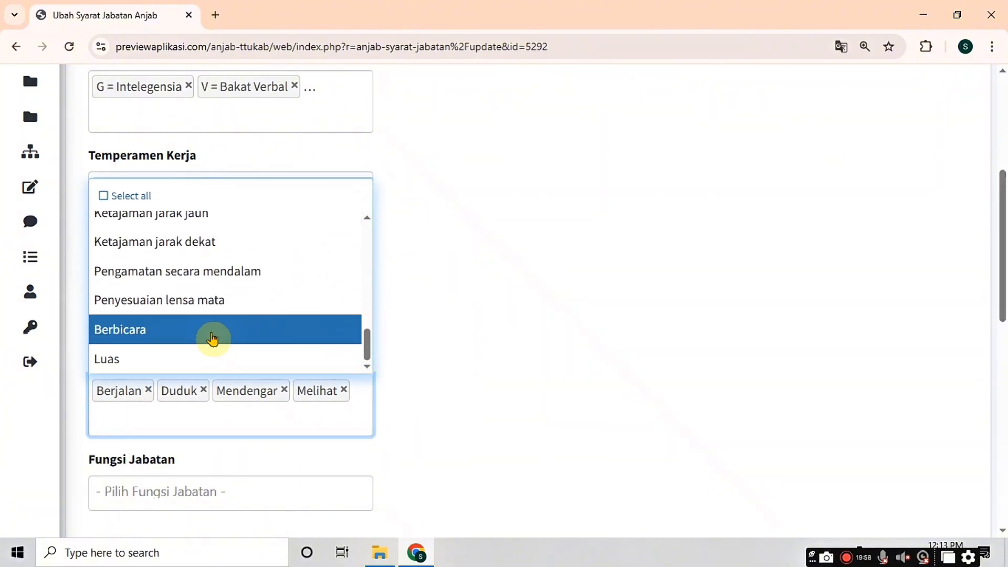
left_click(209, 337)
left_click_drag(1003, 286, 1002, 357)
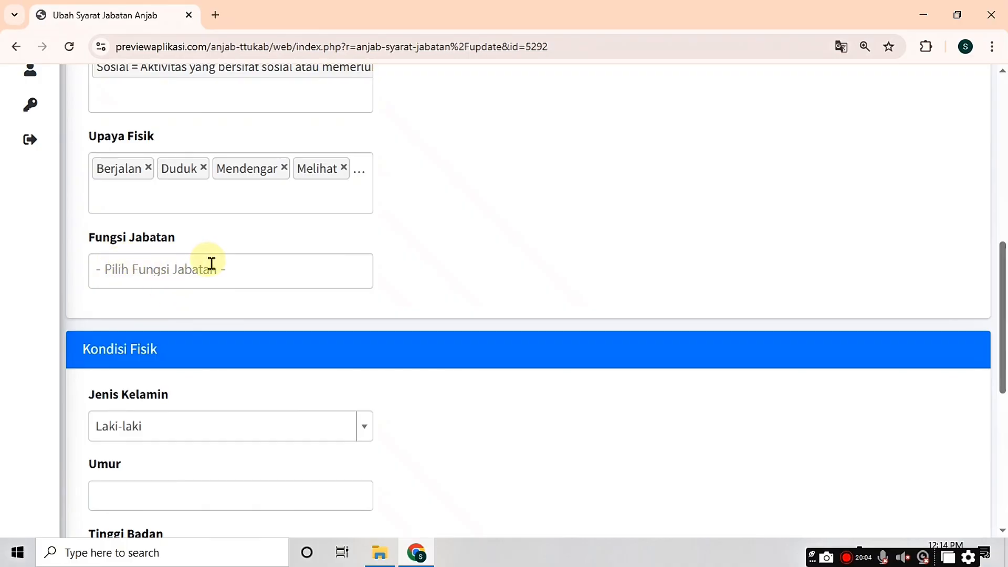
Step: Add D3 Menyusun data and D4 Menghitung data as Fungsi Jabatan
left_click(211, 263)
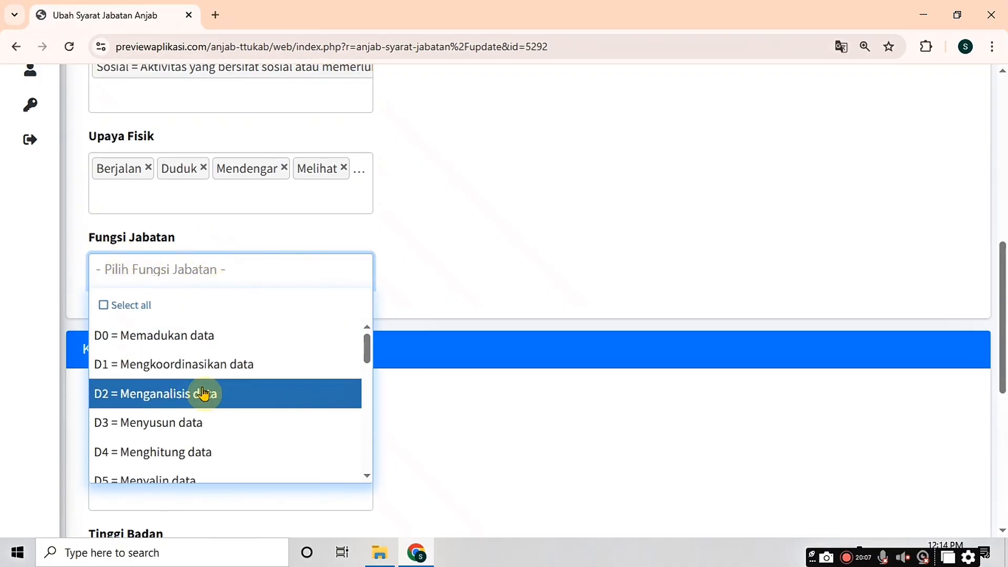
left_click(199, 422)
left_click(128, 278)
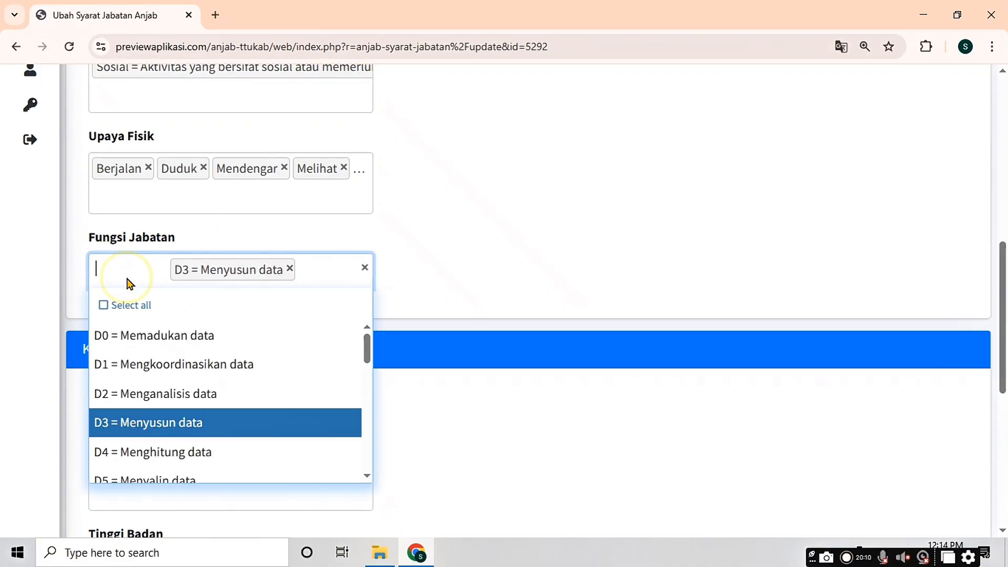
left_click(183, 455)
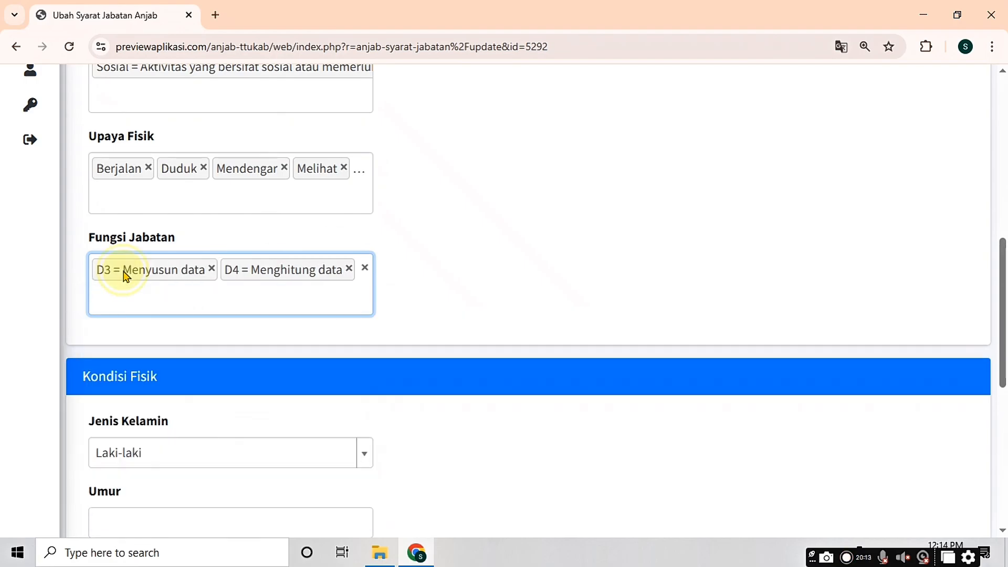
left_click(123, 269)
left_click(170, 506)
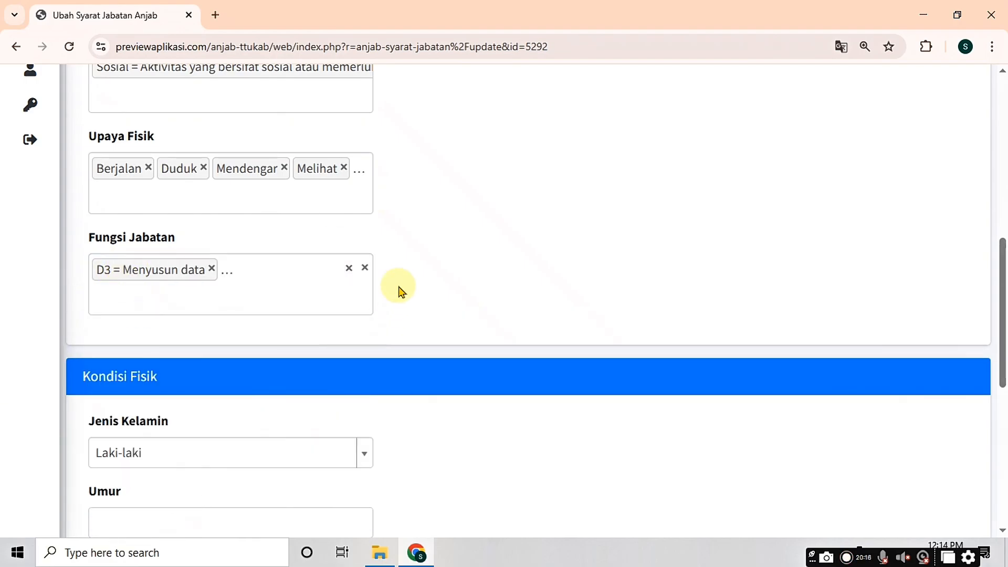
scroll(999, 357, "down", 2)
Step: Set Jenis Kelamin to Laki-laki/Perempuan
left_click_drag(999, 385, 996, 428)
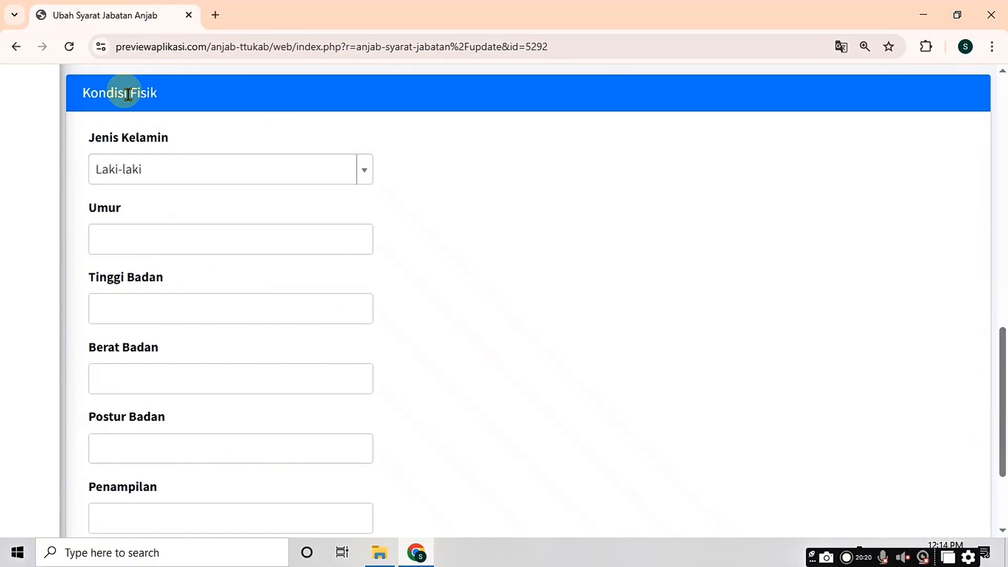
left_click(167, 172)
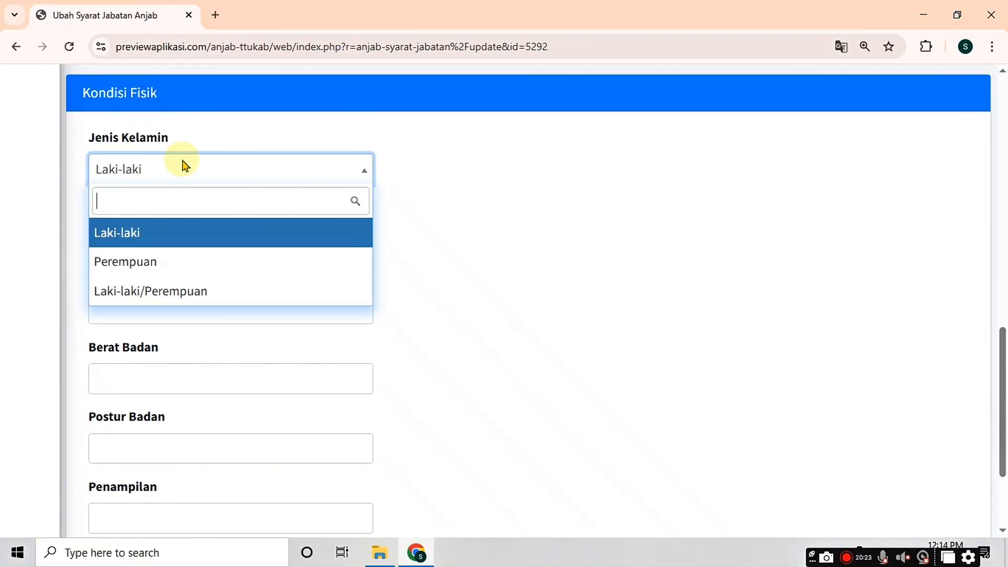
left_click(191, 293)
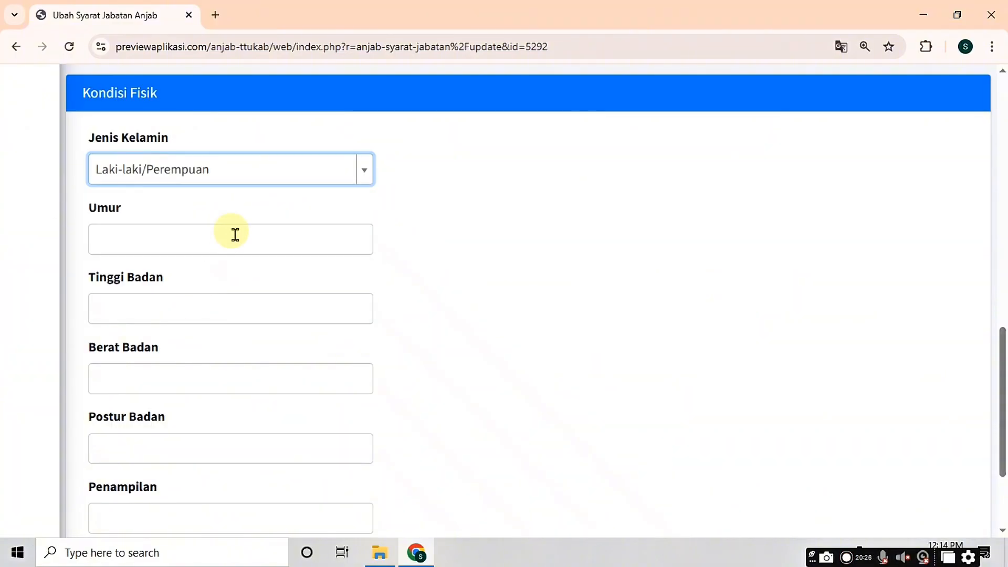
Step: Fill Umur, Tinggi Badan, Berat Badan, Postur Badan and Penampilan with 'Disesuaikan', then save
left_click(172, 235)
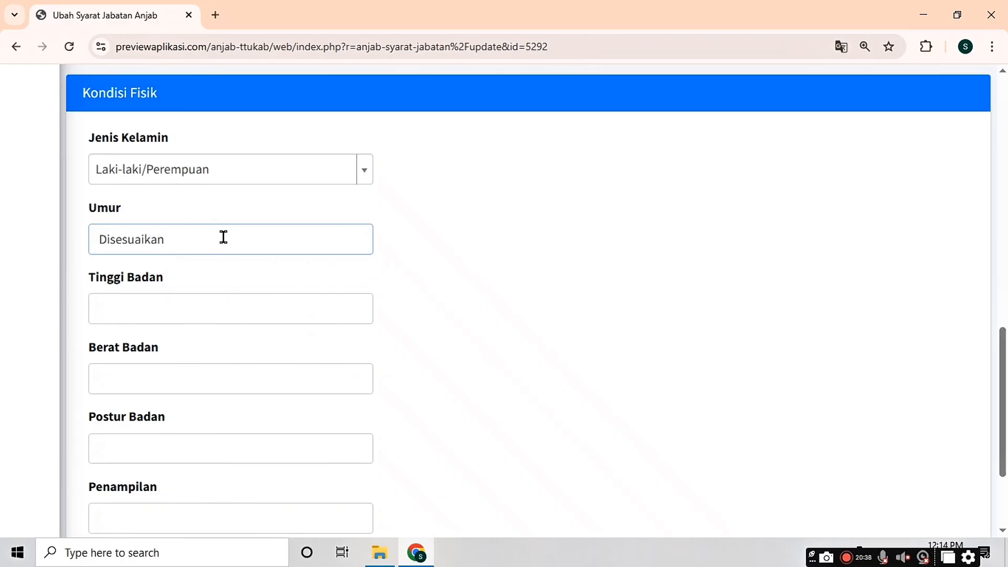
left_click(164, 304)
type("Disesuaikan")
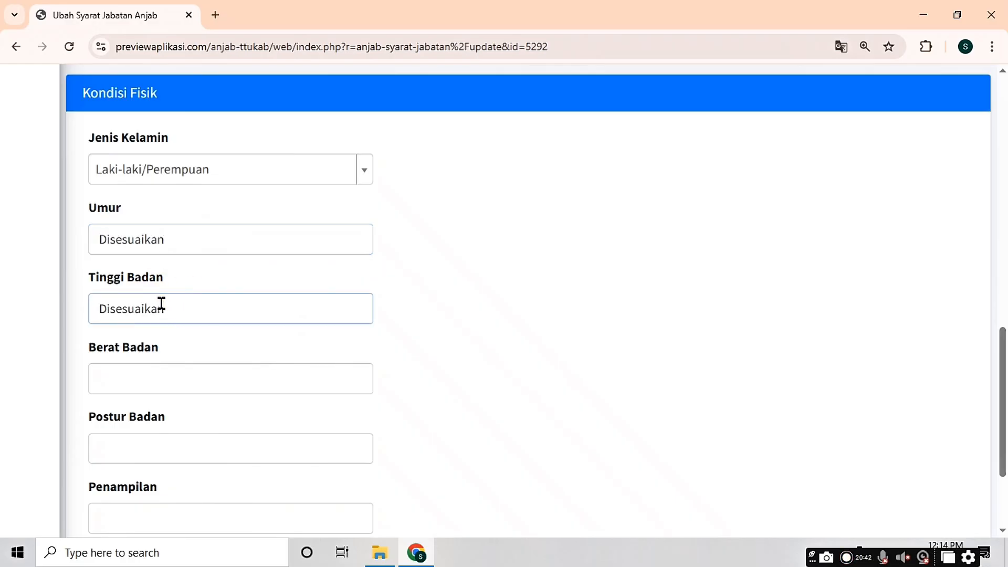
left_click_drag(161, 303, 103, 300)
left_click(142, 389)
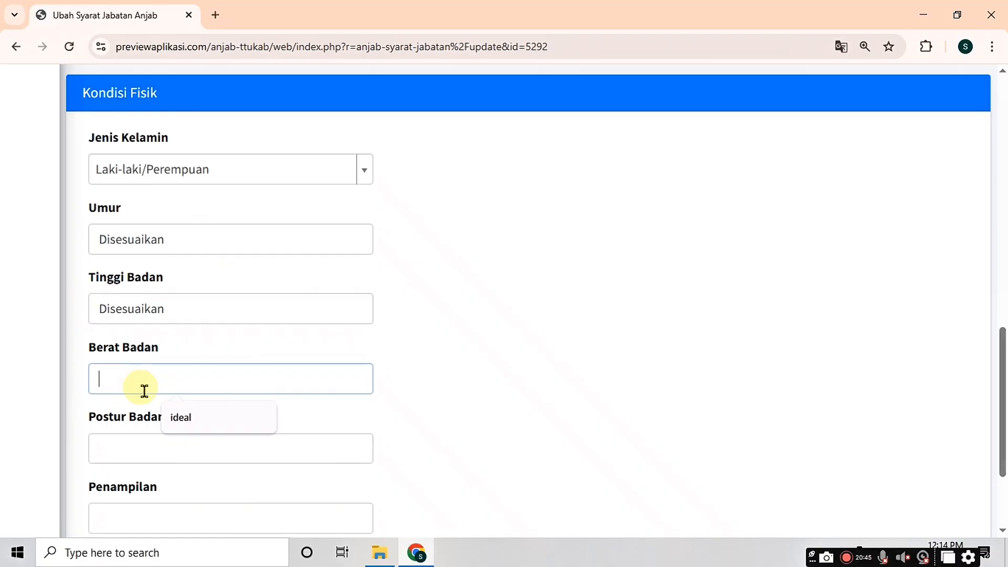
type("Disesuaikan")
left_click(162, 450)
type("Disesuaikan")
left_click(135, 512)
type("Disesuaikan")
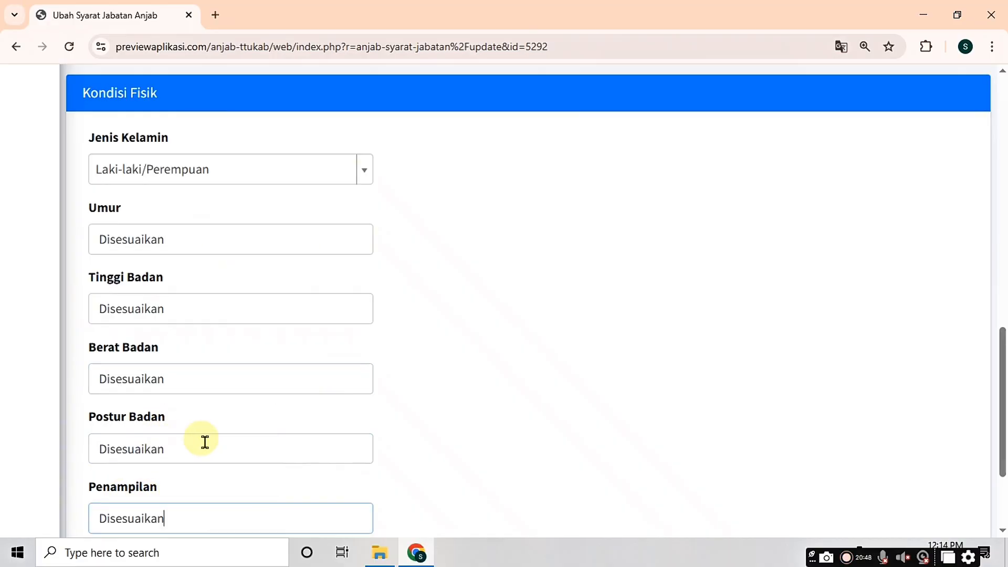
scroll(189, 430, "down", 3)
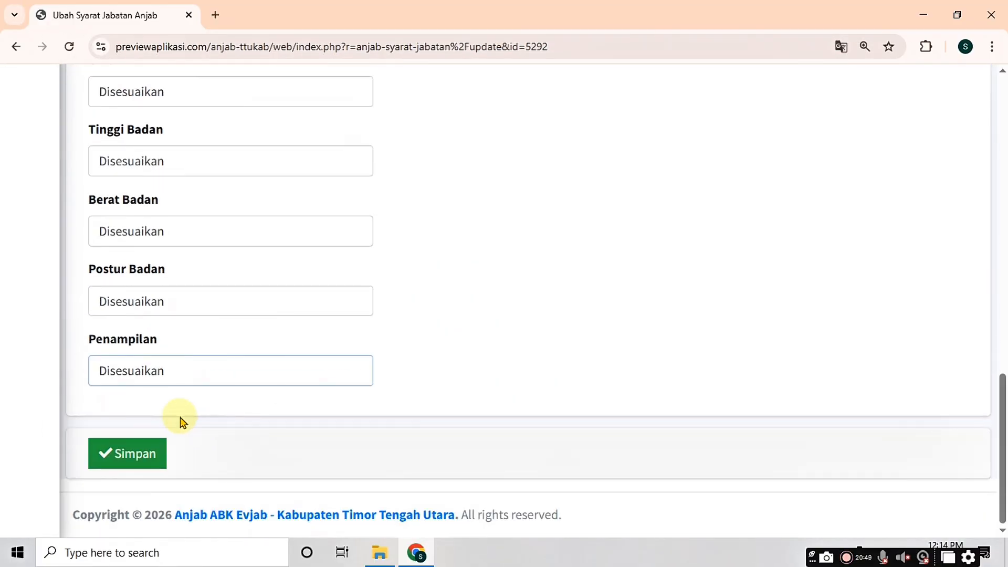
left_click(156, 459)
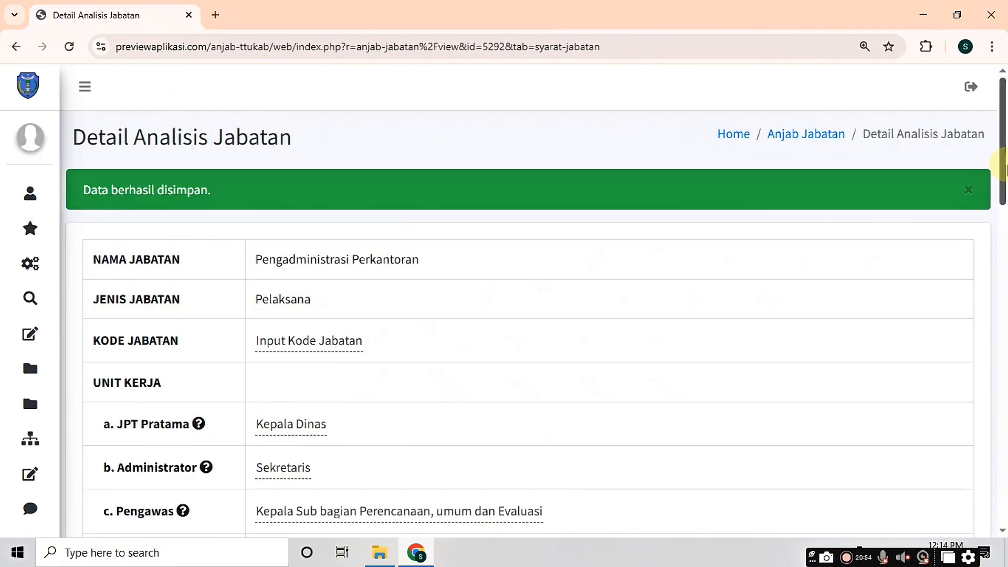
Step: Switch to the empty Prestasi Kerja section of the job analysis
left_click_drag(1004, 166, 1005, 422)
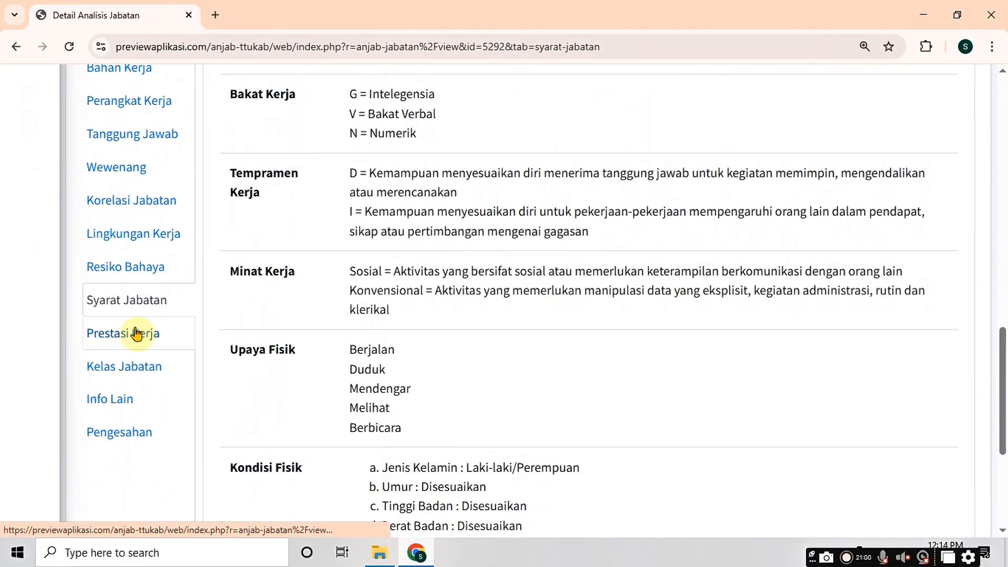
left_click(149, 340)
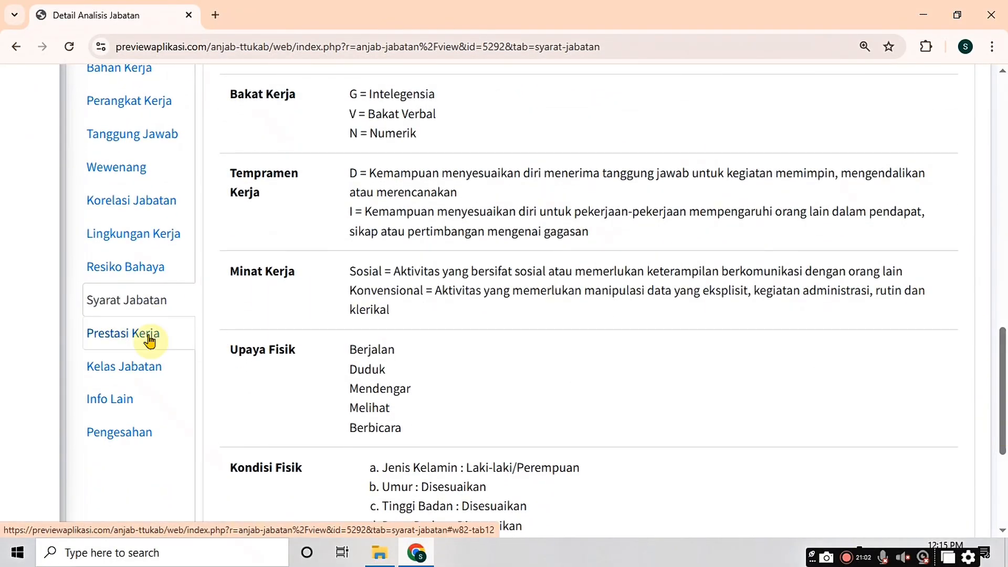
left_click(905, 326)
left_click_drag(1001, 423, 1004, 374)
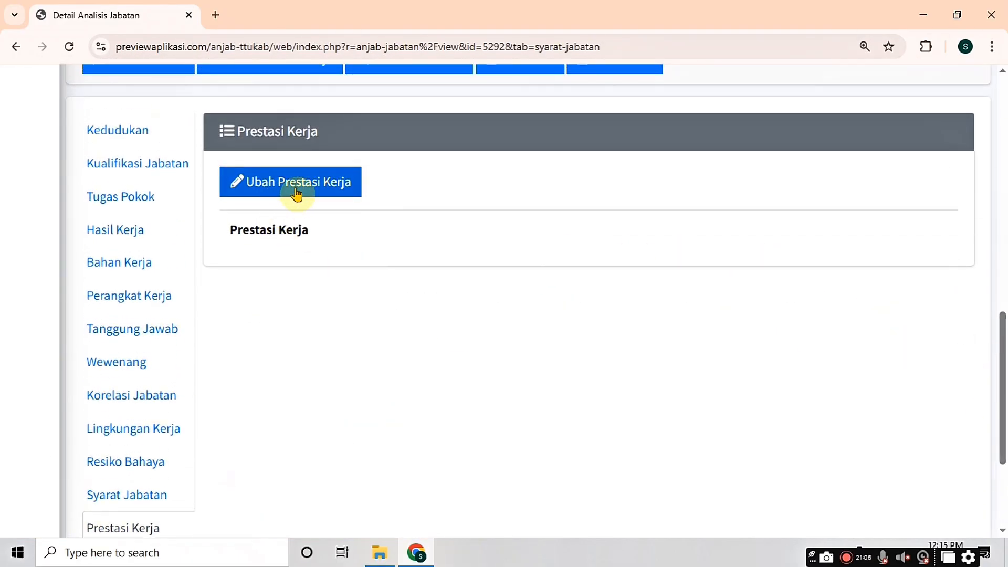
Step: Enter 'Baik' as the Prestasi Kerja and save it
left_click(280, 187)
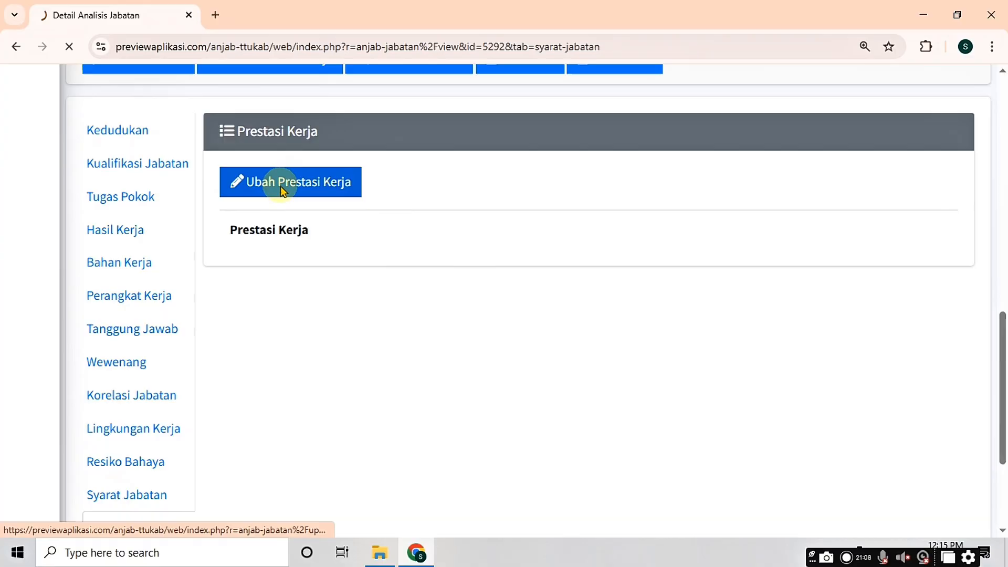
left_click(320, 248)
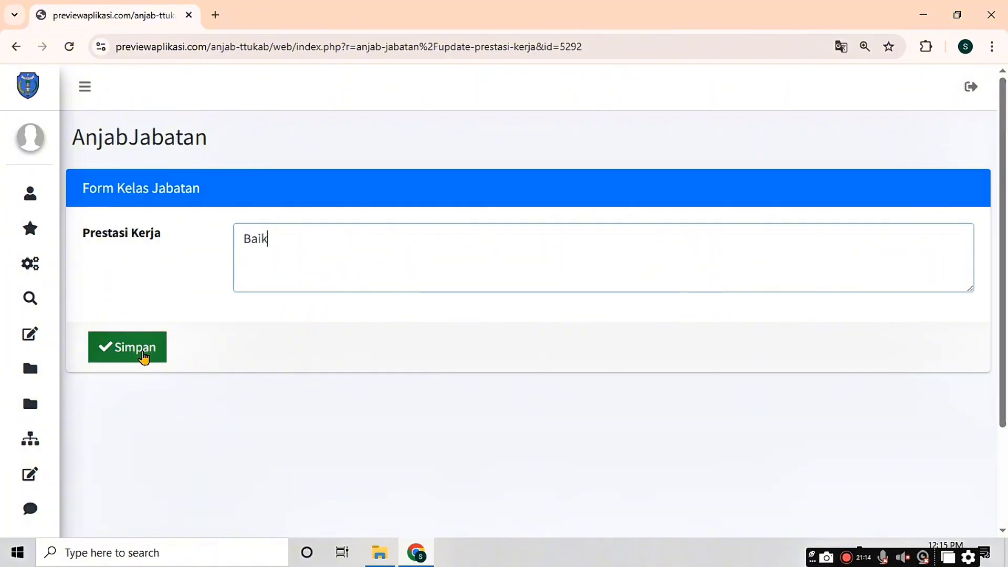
left_click(143, 356)
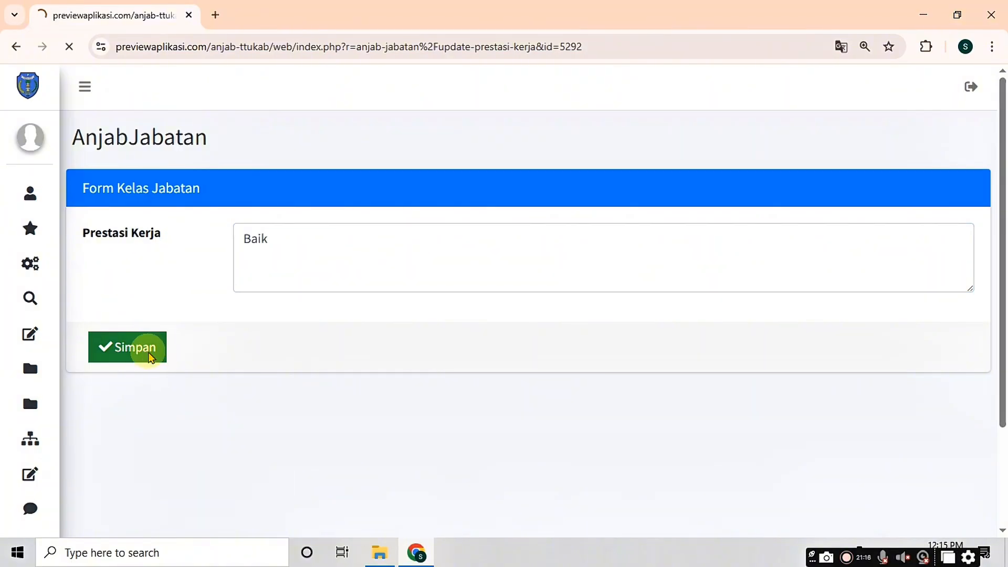
Step: Switch to the empty Kelas Jabatan section
left_click_drag(1000, 174, 999, 431)
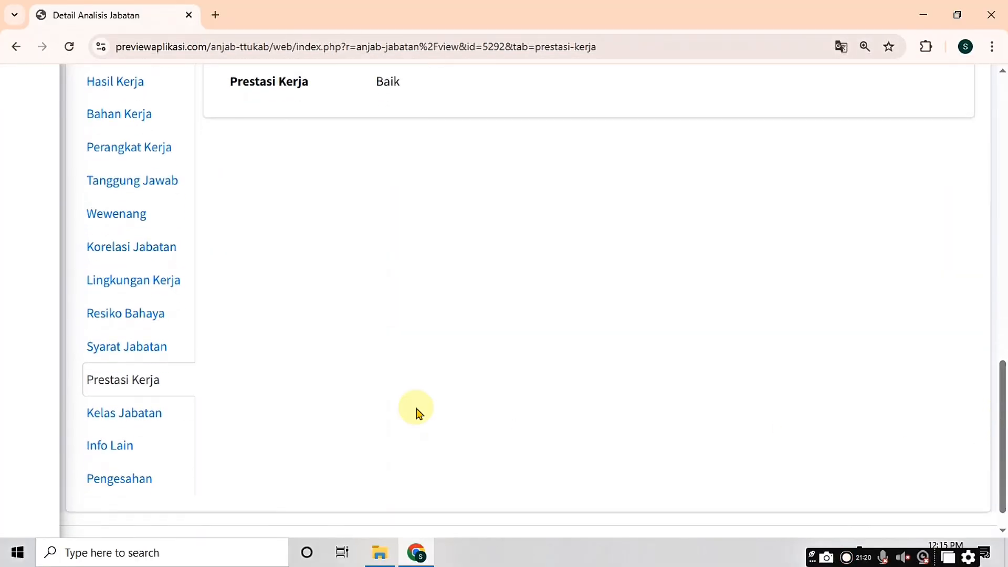
left_click(145, 421)
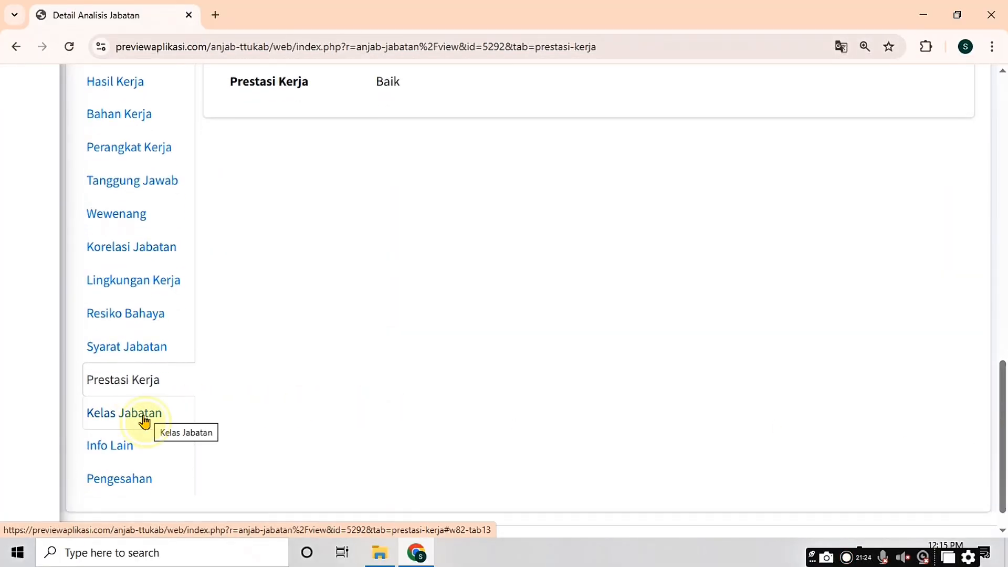
scroll(349, 377, "up", 3)
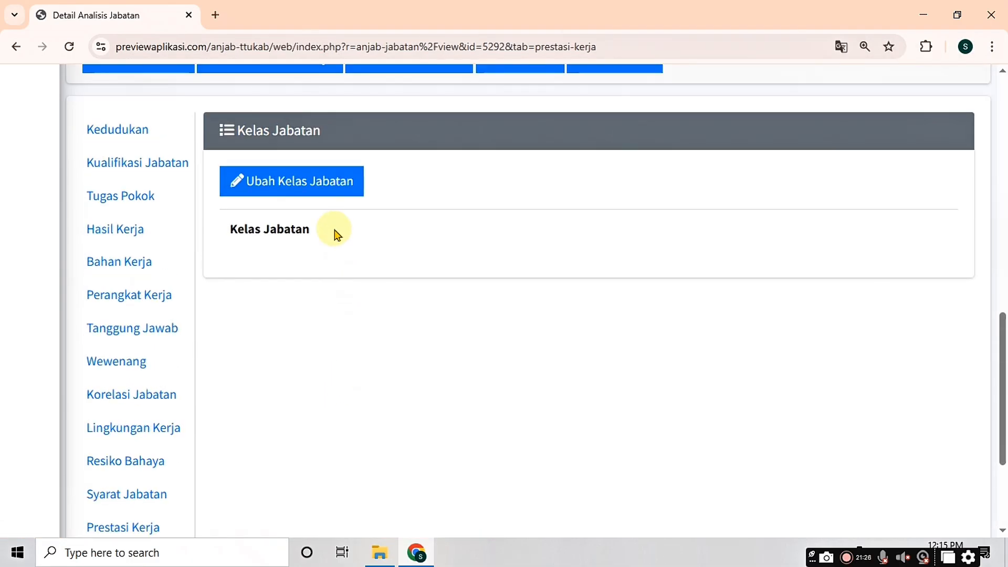
Step: Enter 5 as the Kelas Jabatan, save it, and check the 86.36 filling progress
left_click(313, 184)
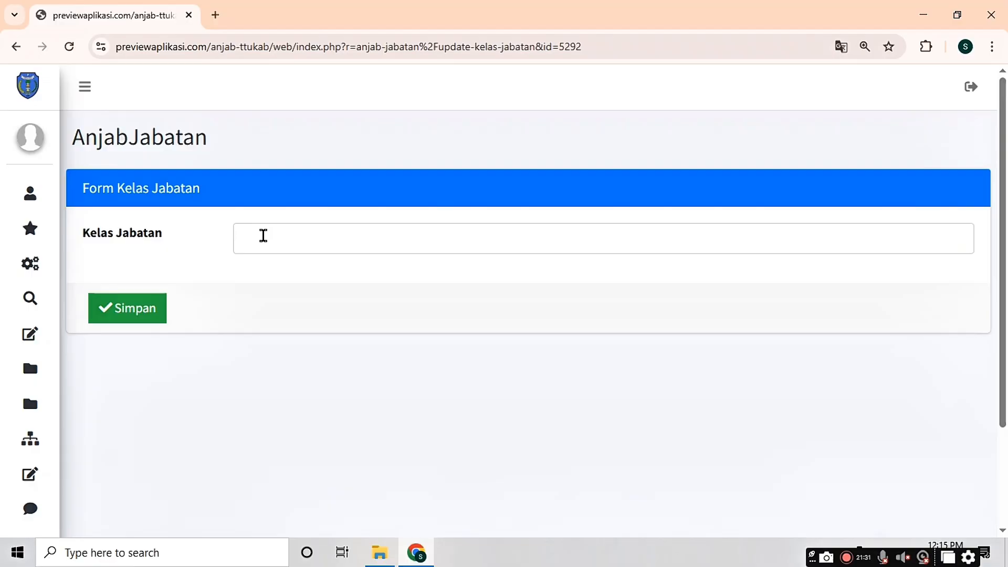
left_click(263, 235)
type("5")
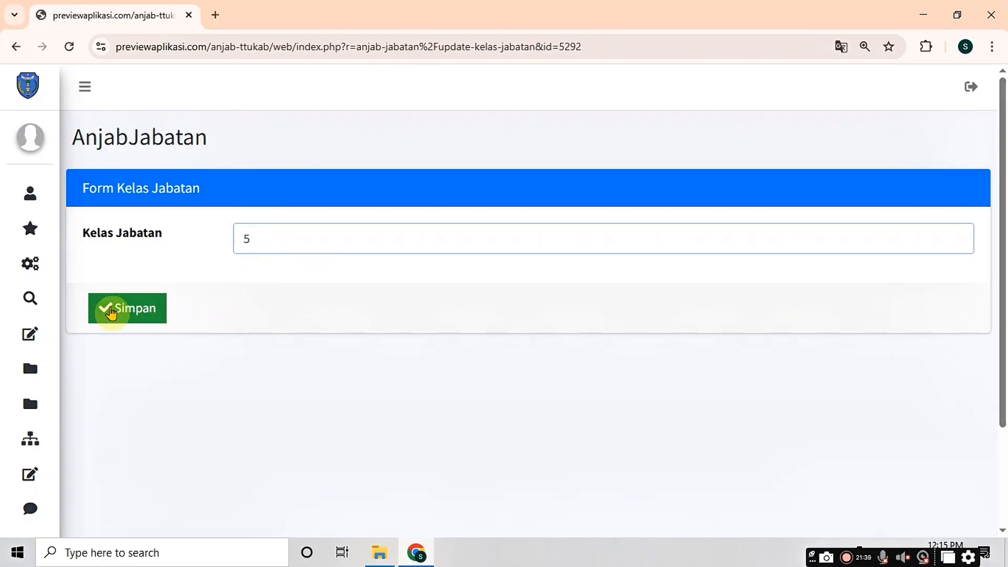
left_click(149, 319)
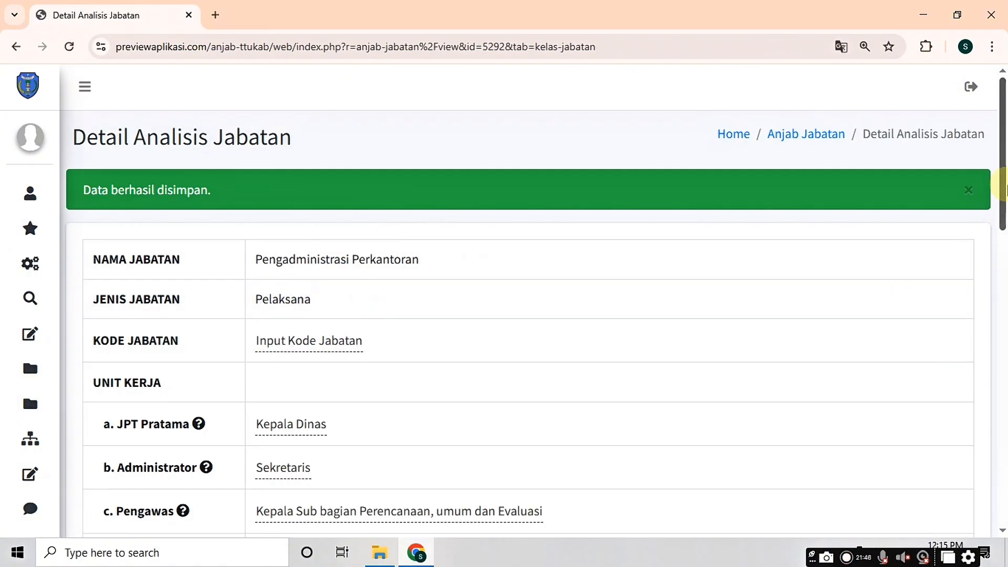
scroll(1003, 238, "down", 3)
left_click_drag(1005, 239, 994, 413)
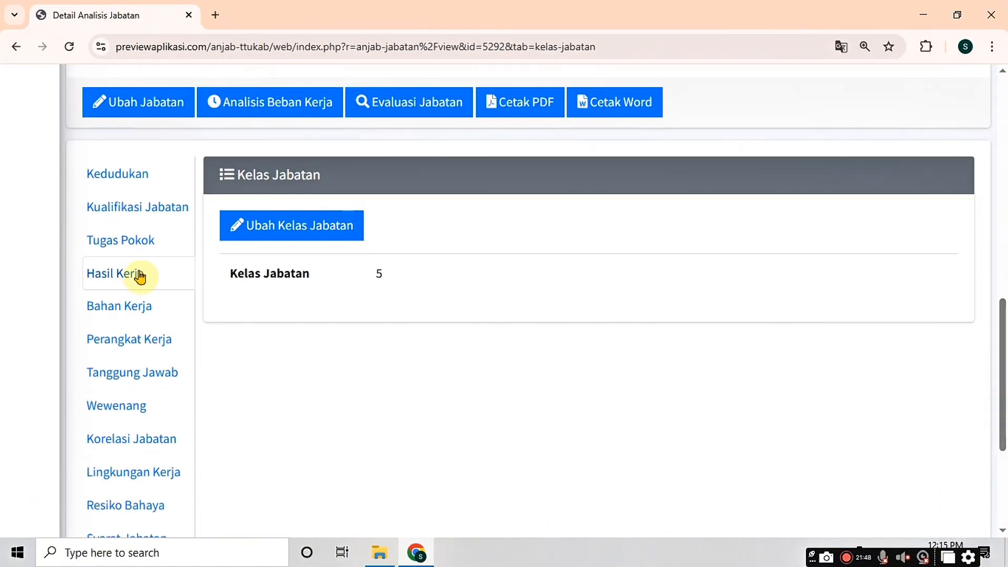
scroll(142, 278, "up", 3)
scroll(141, 265, "up", 5)
scroll(142, 268, "down", 8)
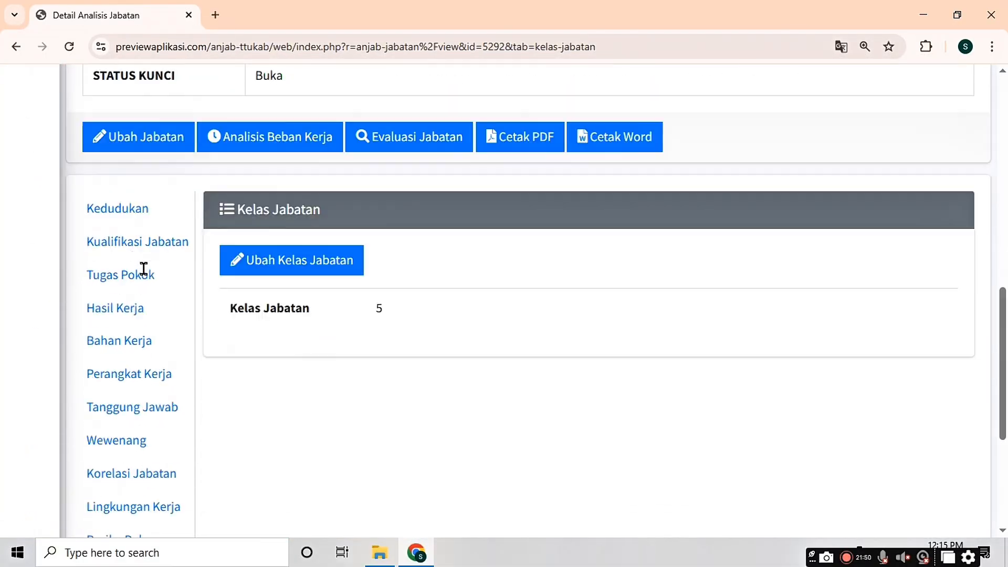
scroll(144, 275, "up", 3)
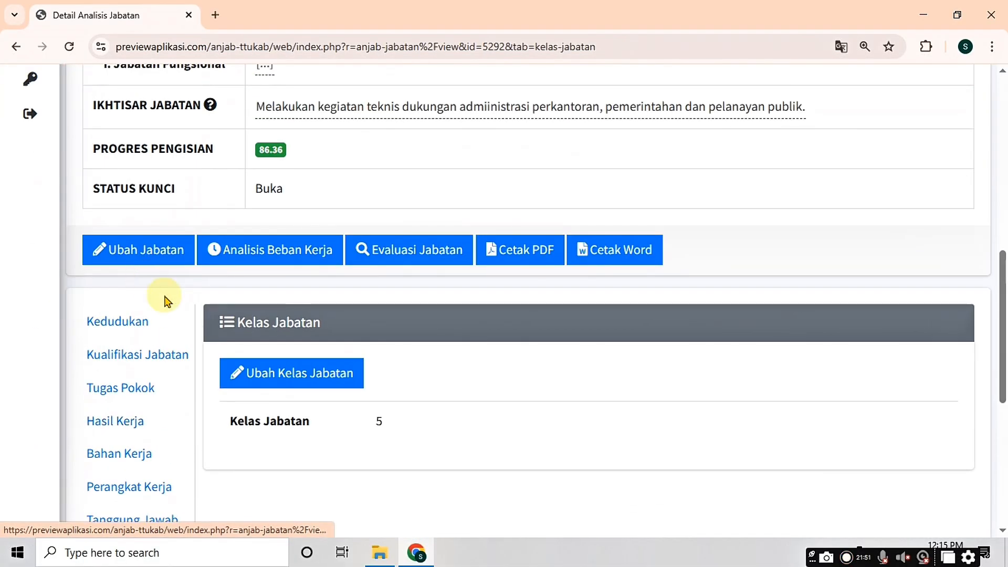
Step: Open the job's Analisis Beban Kerja page and review its three-task Uraian Tugas table
left_click(259, 249)
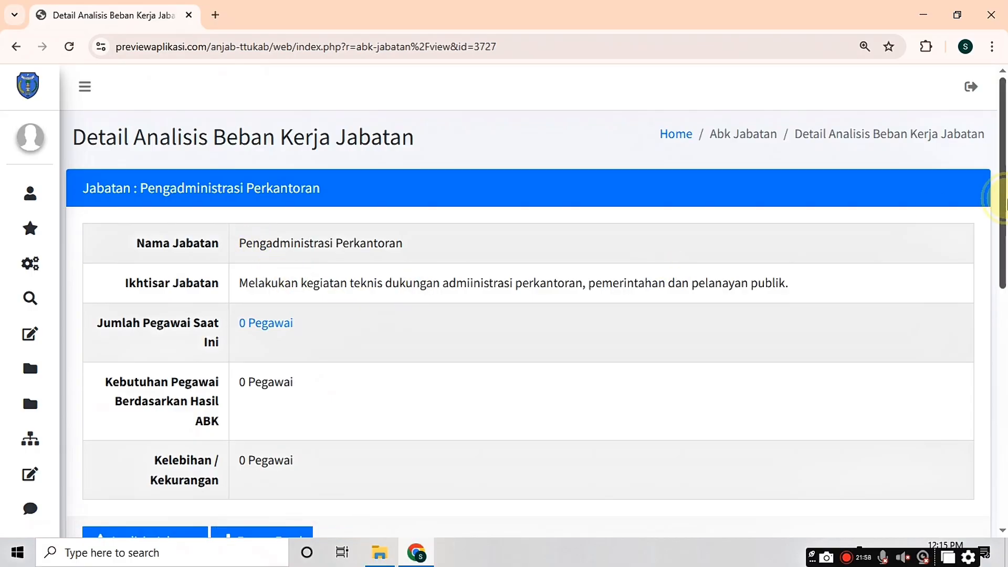
left_click_drag(1003, 202, 1003, 227)
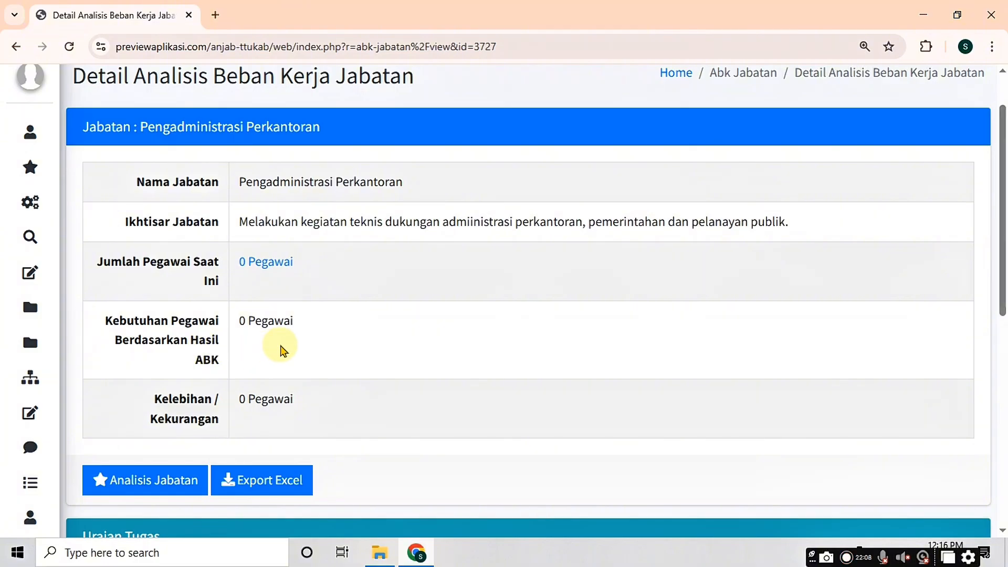
left_click_drag(999, 269, 993, 442)
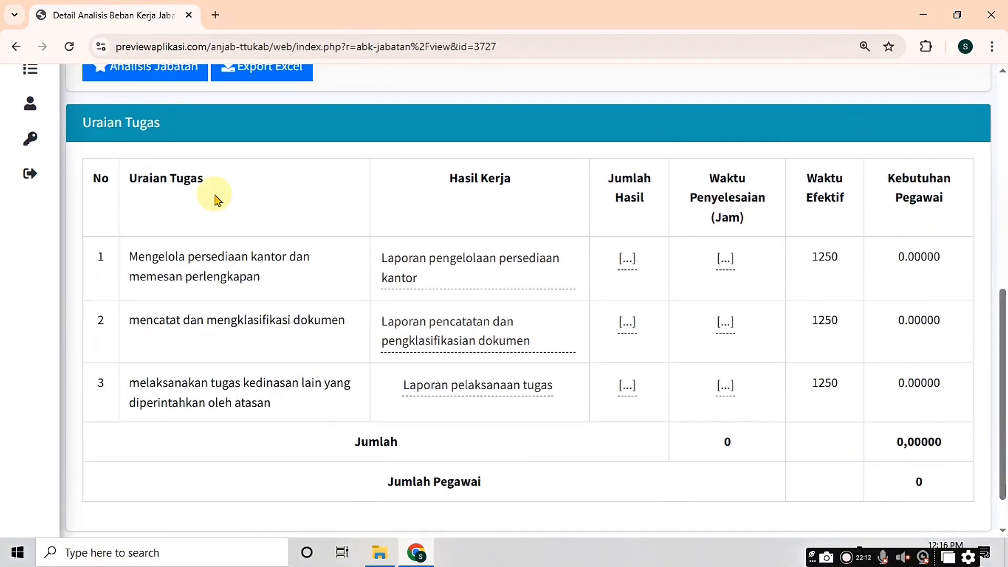
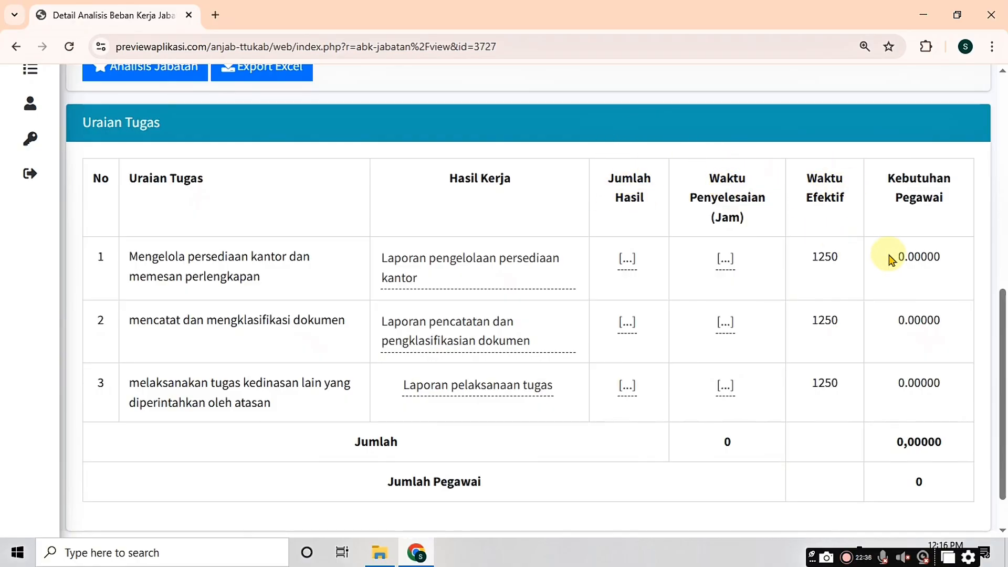
Step: Enter 23 as task 1's Jumlah Hasil and 5 hours as its Waktu Penyelesaian
left_click_drag(891, 260, 945, 259)
left_click(898, 270)
left_click(627, 258)
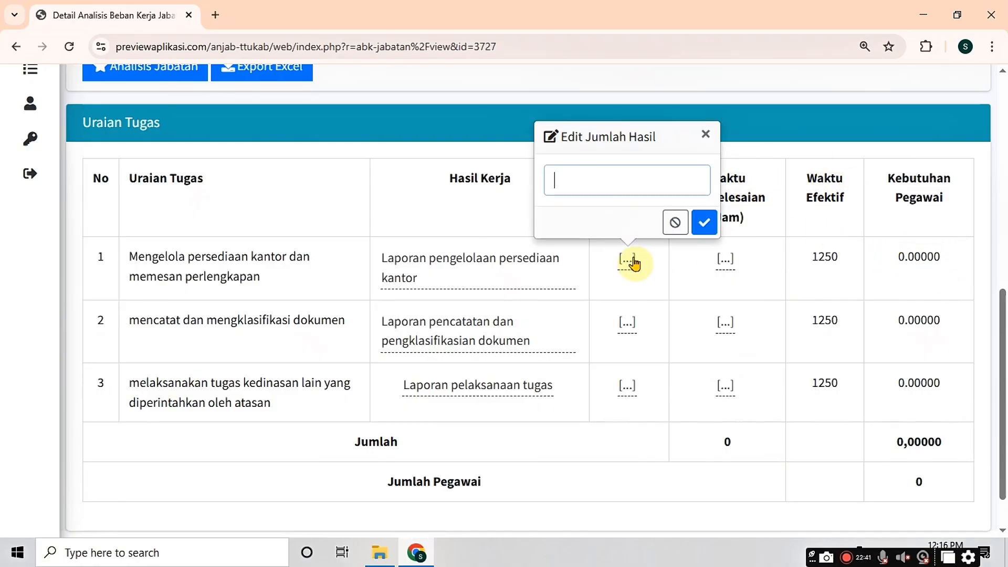
type("23")
left_click(703, 222)
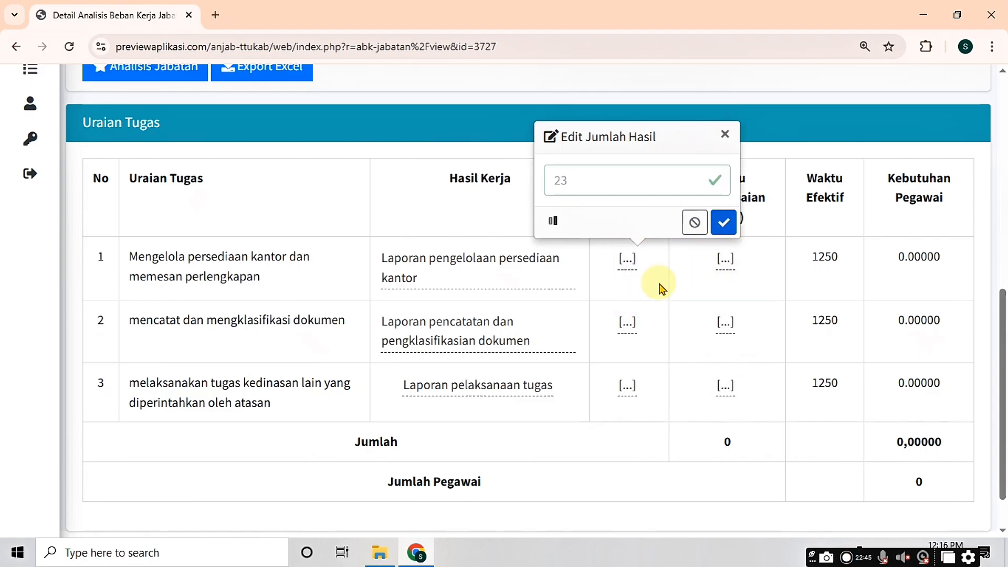
left_click(726, 269)
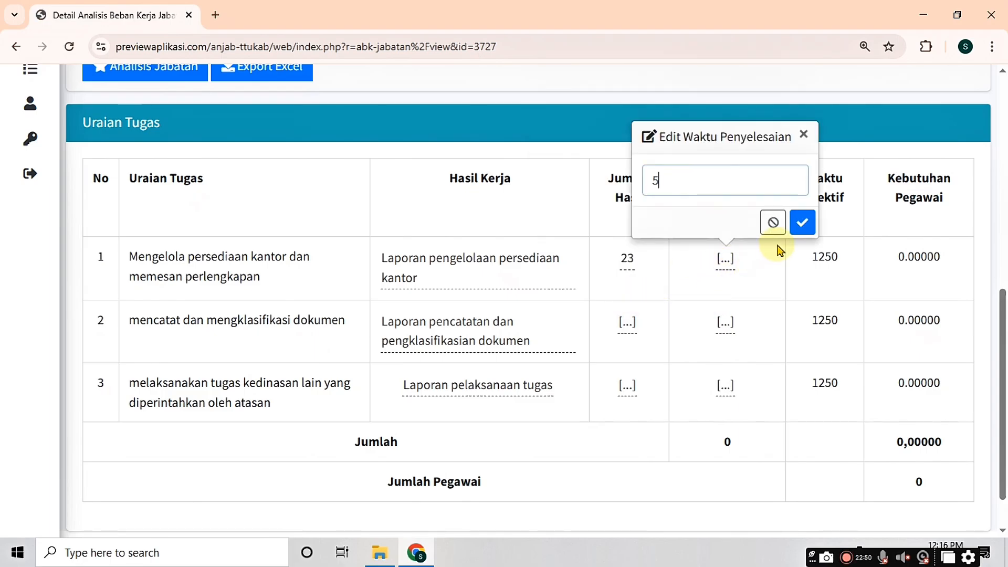
left_click(801, 222)
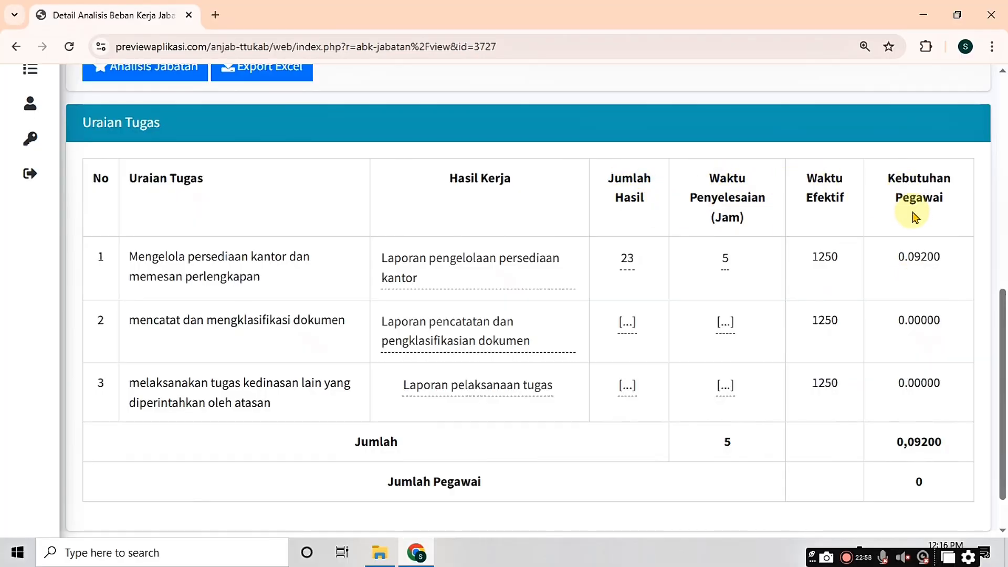
Step: Enter task 2's values (34, 9 hours) and task 3's values (12, 5 hours)
left_click(626, 322)
type("34")
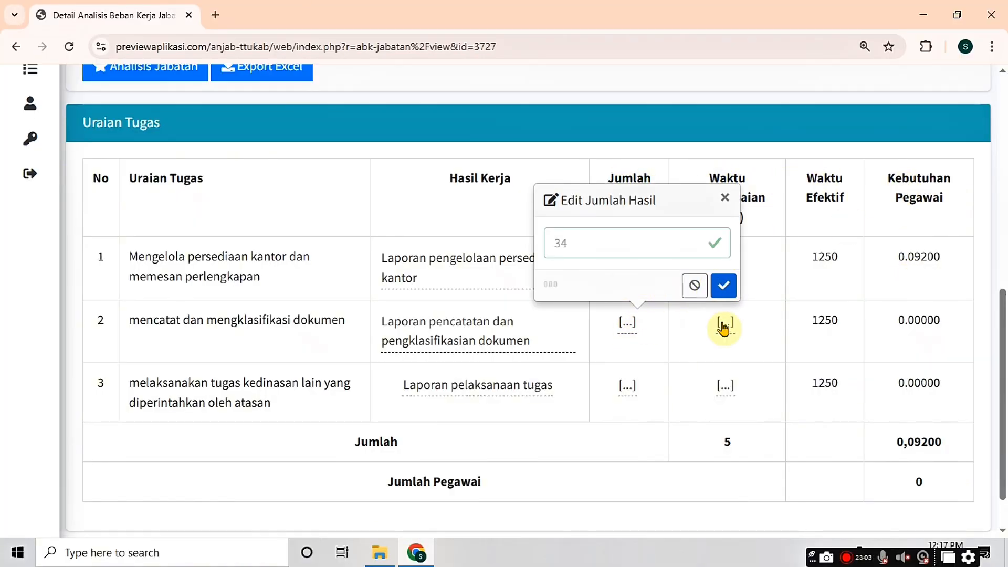
left_click(724, 324)
type("9")
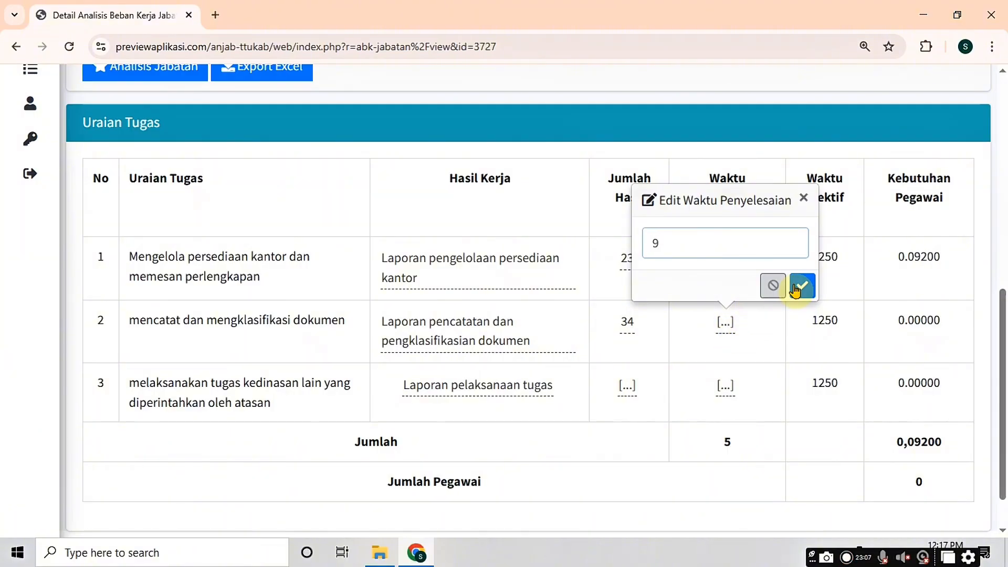
left_click(802, 285)
left_click(626, 385)
type("12")
left_click(704, 349)
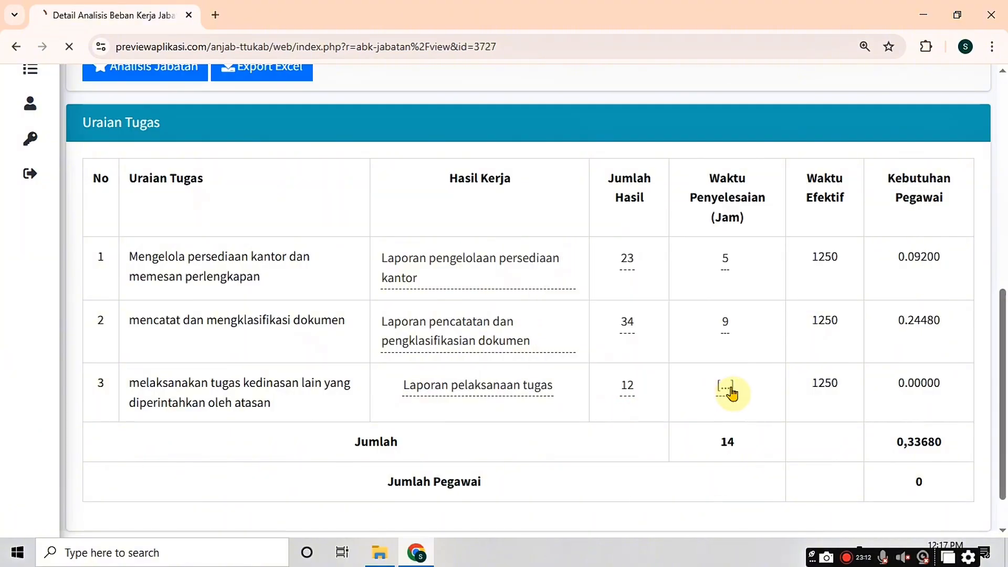
left_click(724, 385)
type("5")
key("Return")
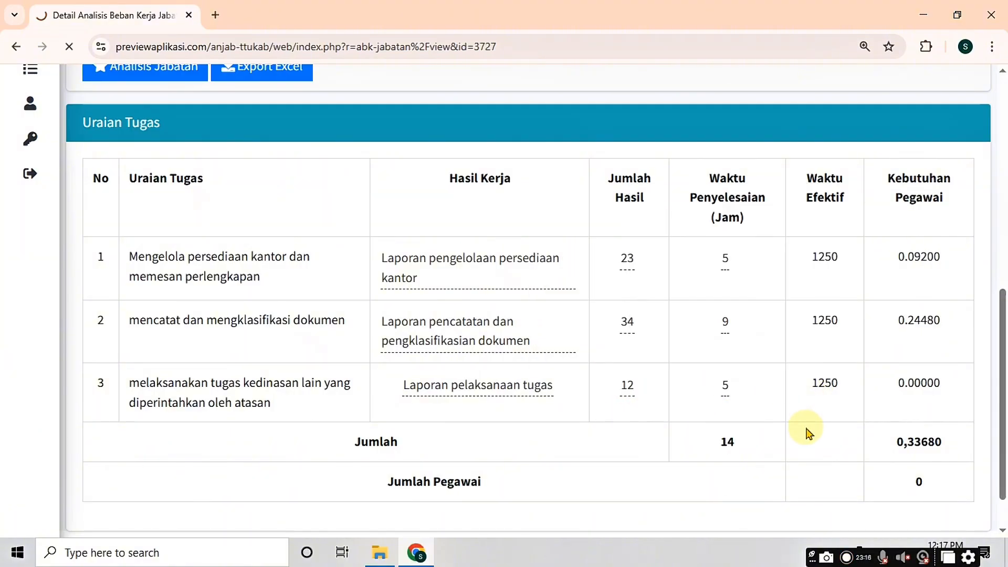
Step: Correct task 2's completion time to 12 hours and task 3's Jumlah Hasil to 55
scroll(921, 469, "down", 1)
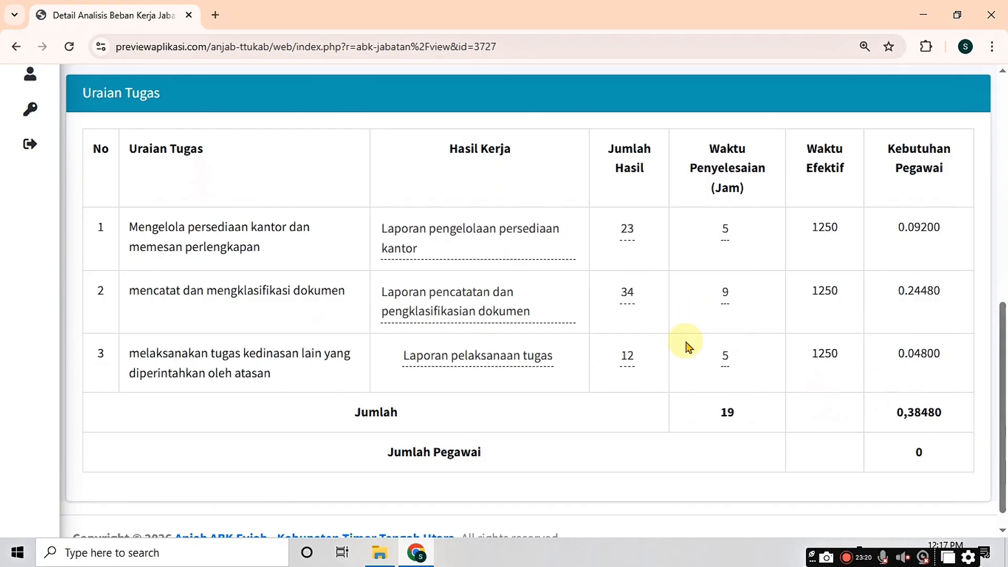
left_click(725, 297)
type("12")
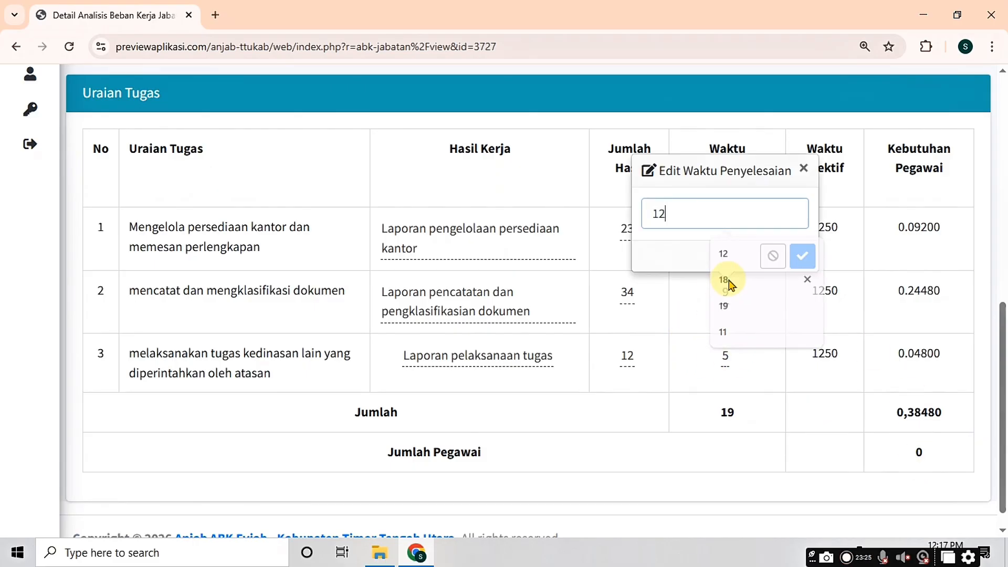
key("Return")
left_click(725, 365)
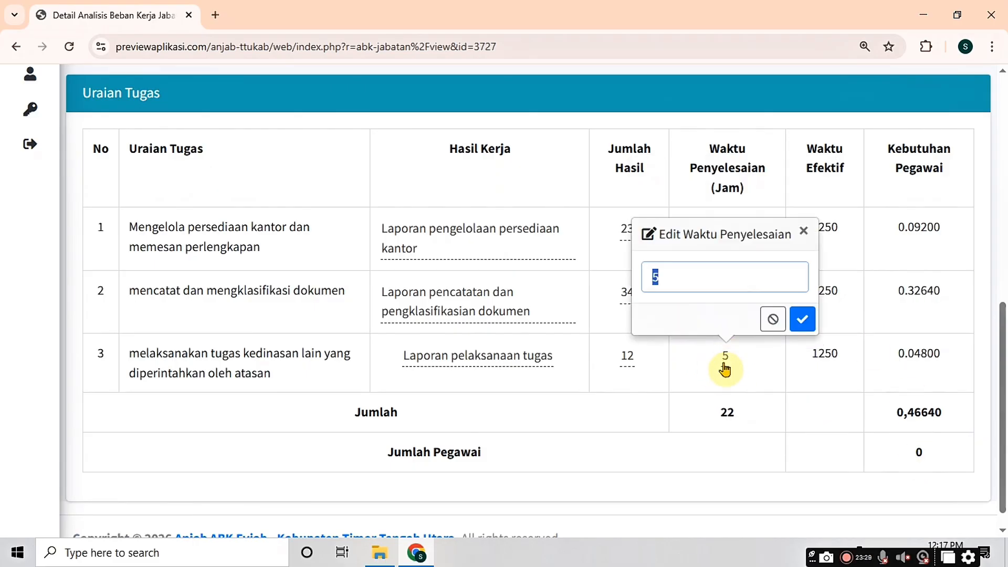
left_click(629, 363)
type("55")
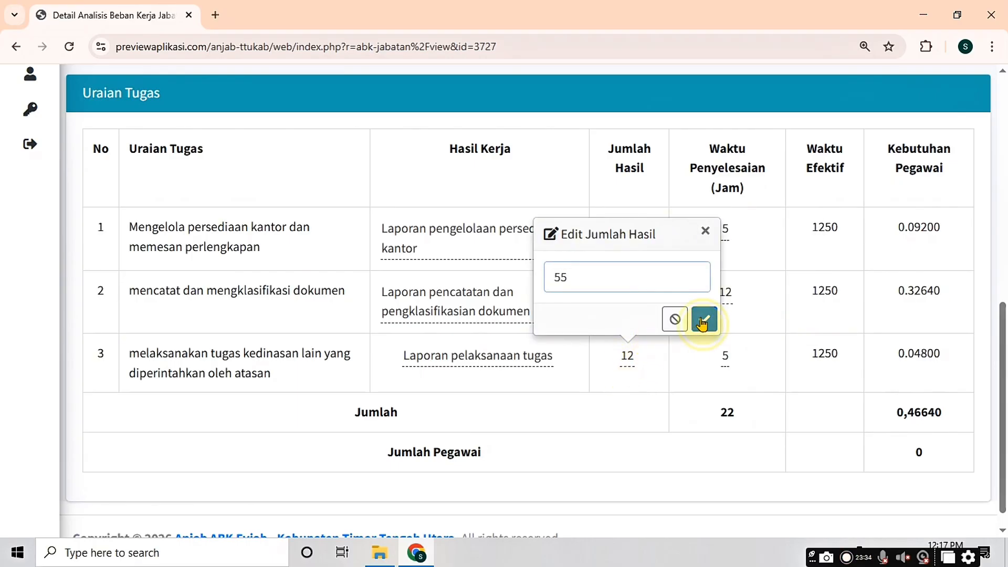
left_click(704, 318)
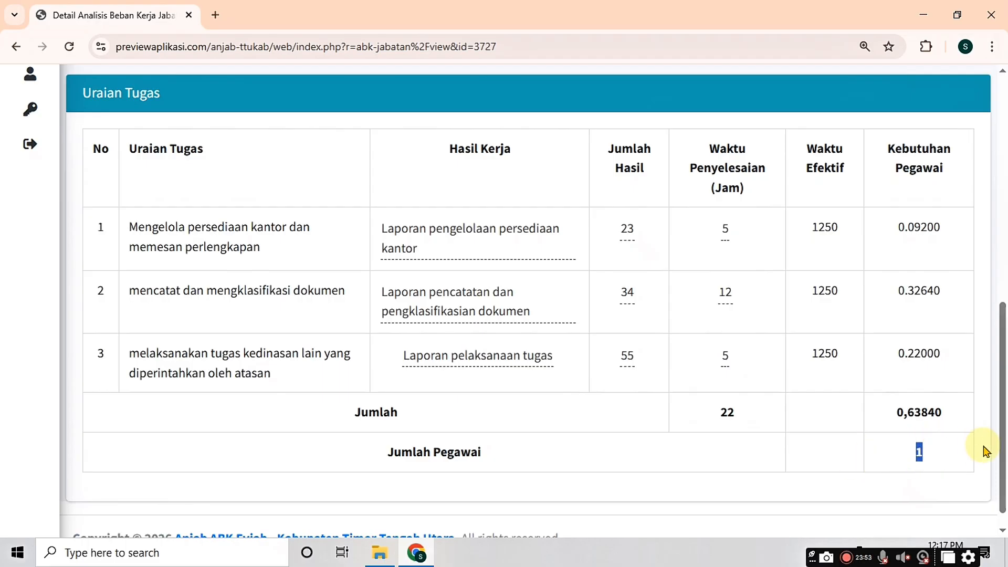
left_click_drag(996, 448, 904, 263)
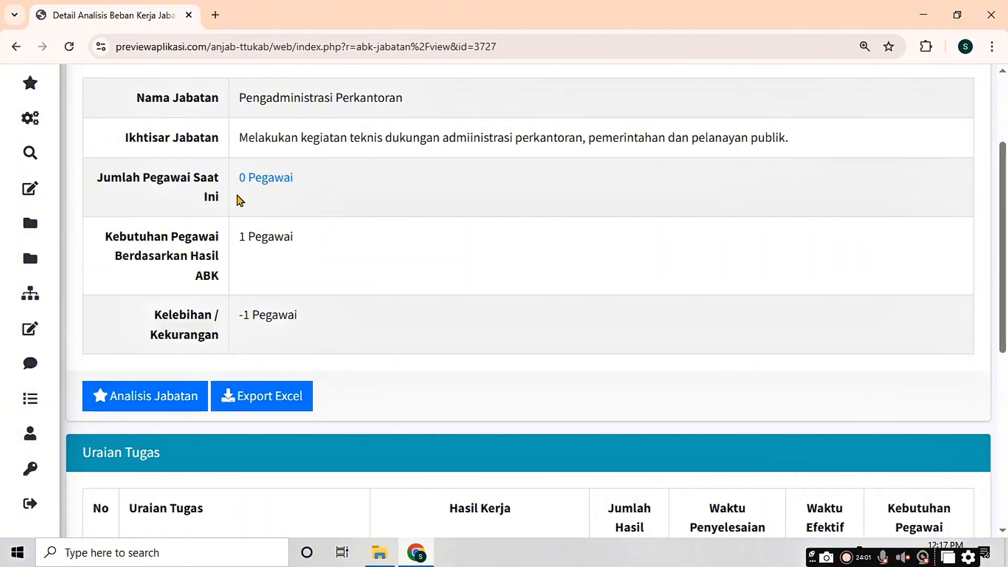
scroll(238, 201, "up", 3)
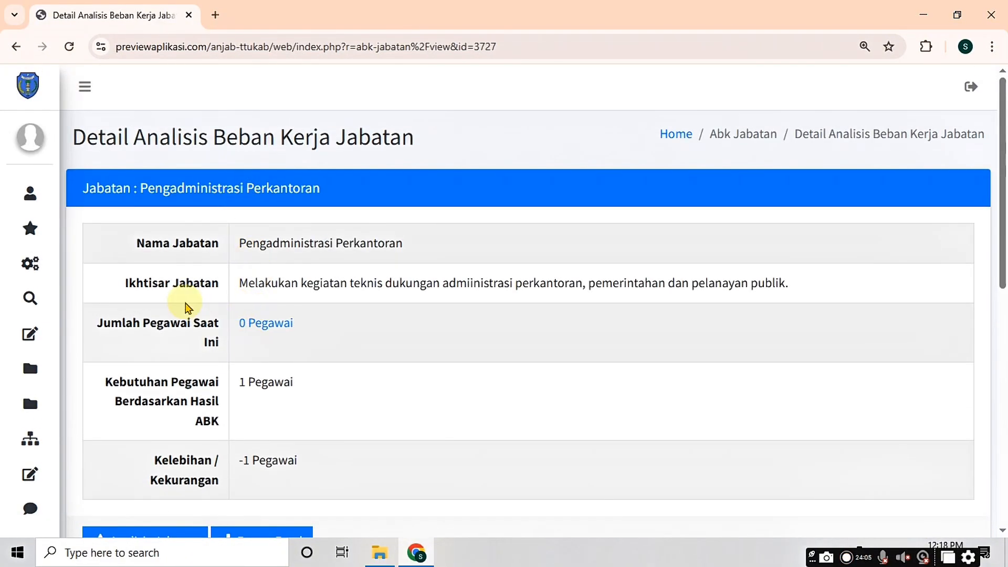
Step: Open a new employee form from the employee data list, clearing leftover name suggestions
mouse_move(30, 258)
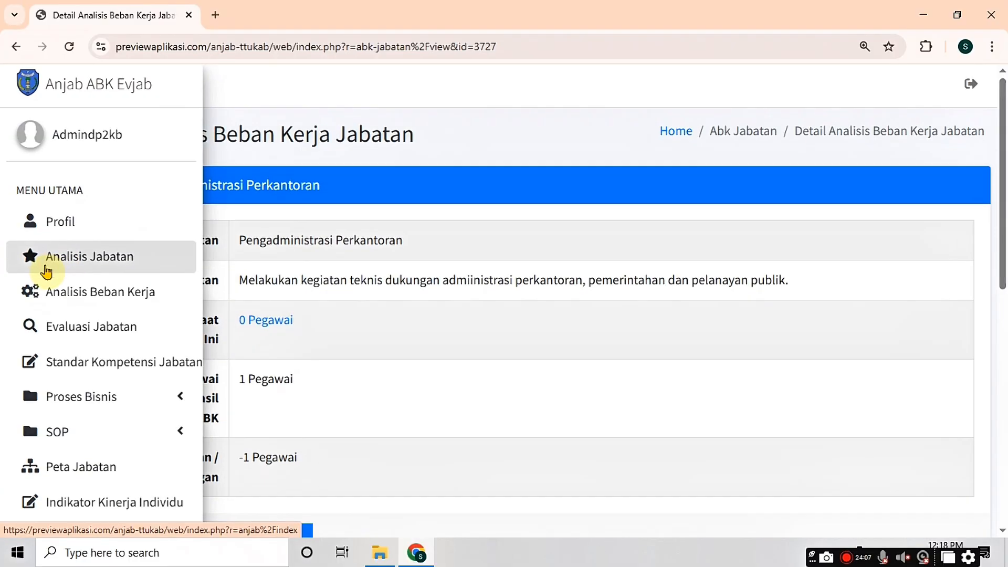
scroll(42, 278, "down", 5)
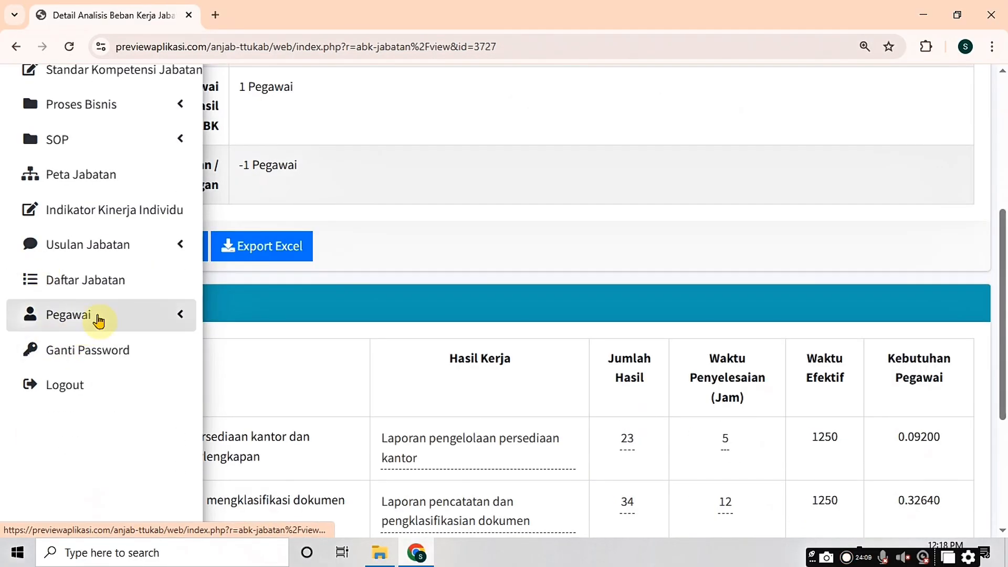
left_click(99, 320)
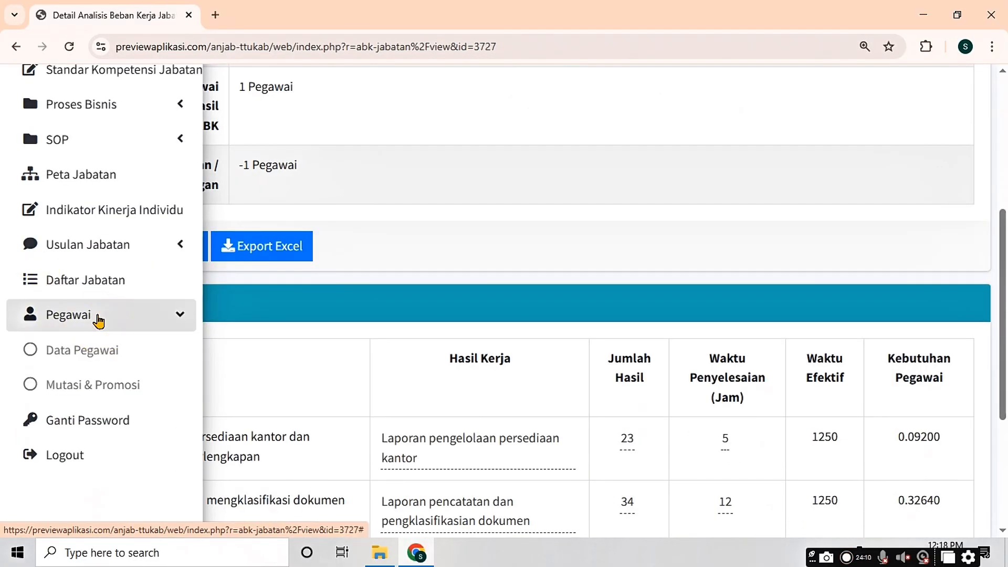
left_click(94, 350)
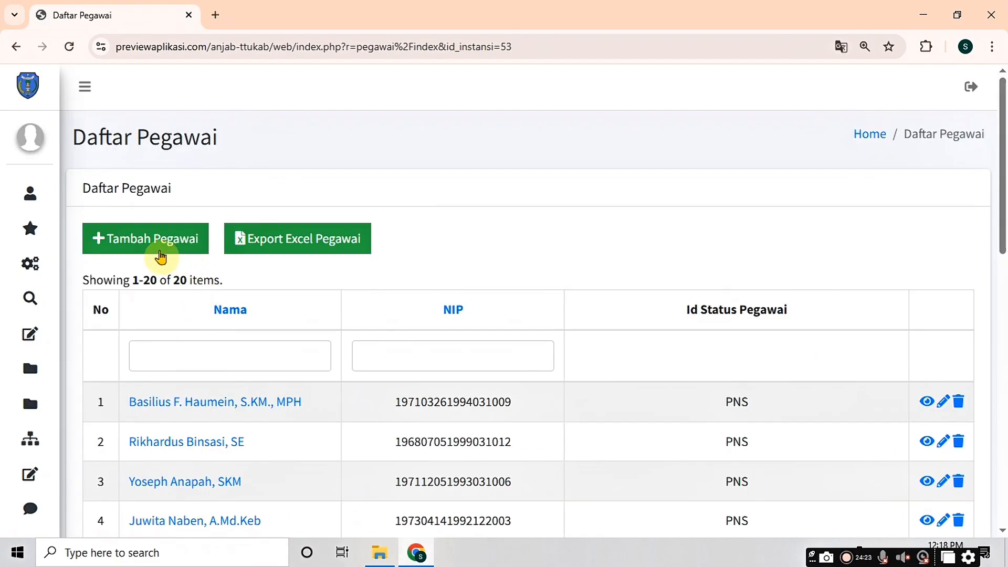
left_click(147, 249)
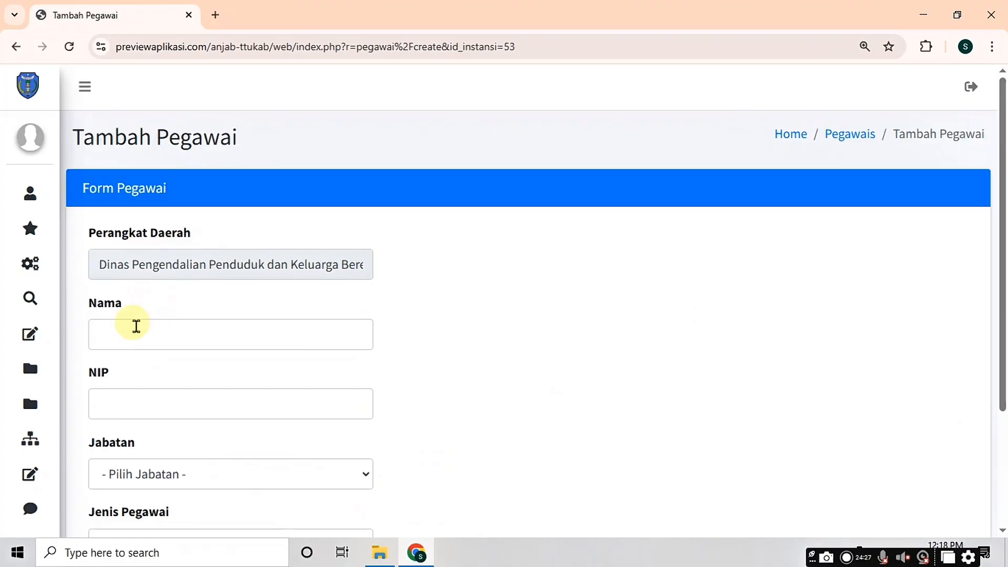
left_click(140, 330)
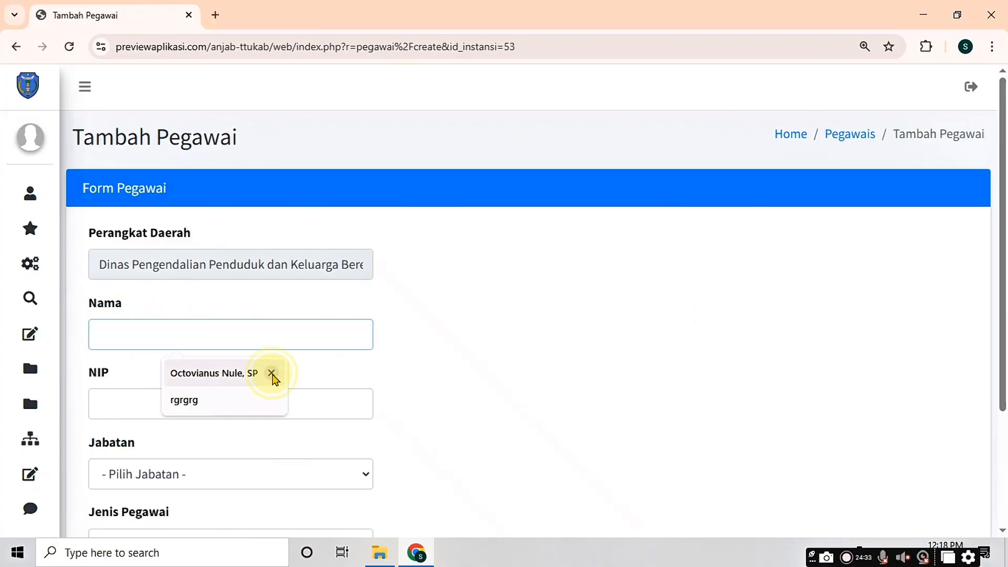
left_click(272, 375)
left_click(265, 374)
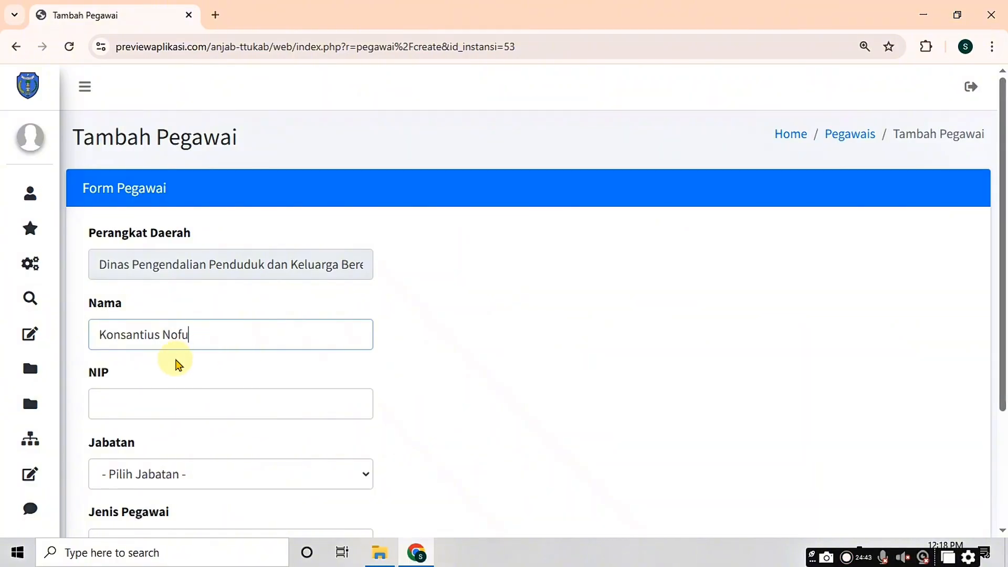
Step: Enter the employee's NIP, assign Pengadministrasi Perkantoran as position, and choose the employee type
left_click(117, 396)
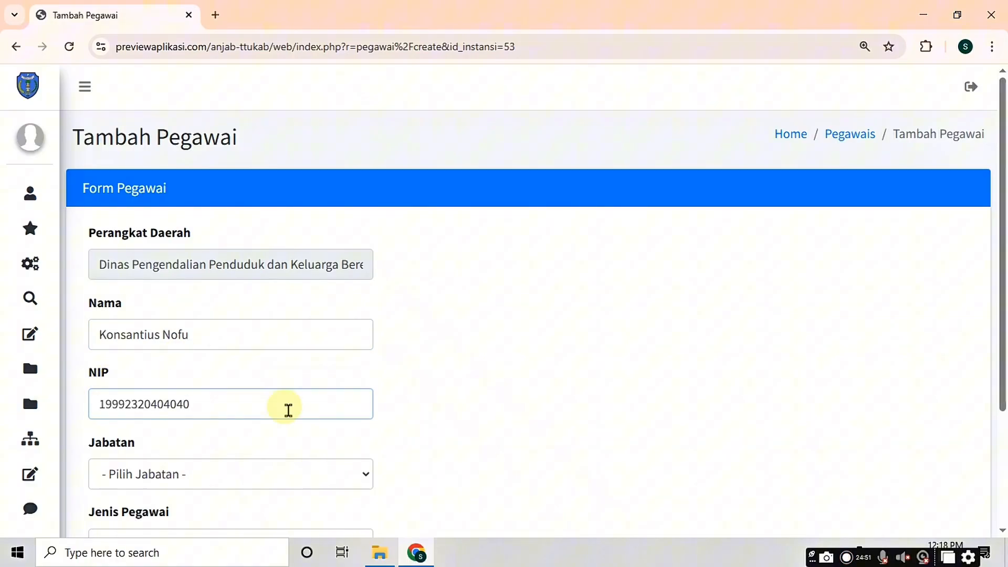
scroll(1003, 382, "down", 3)
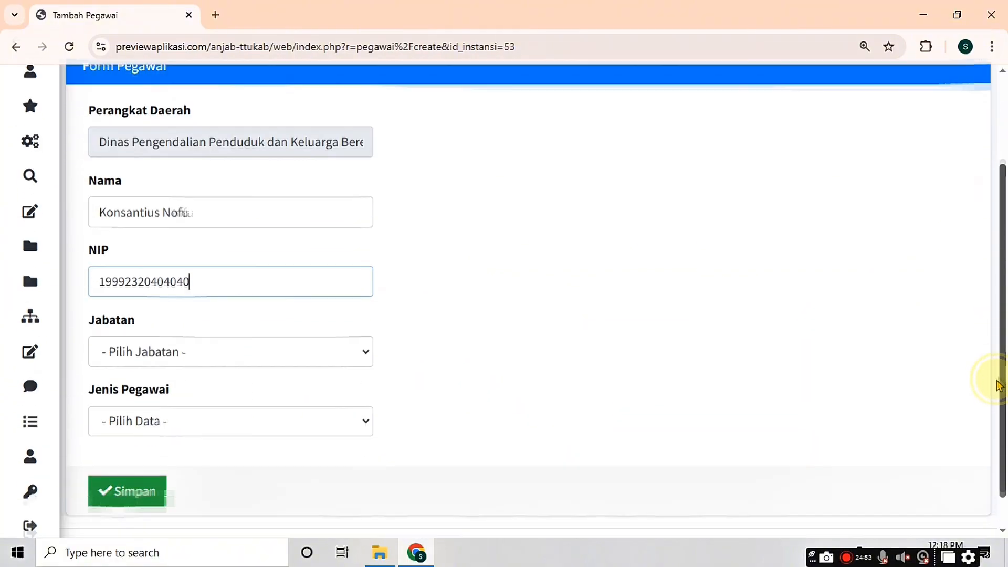
left_click(168, 321)
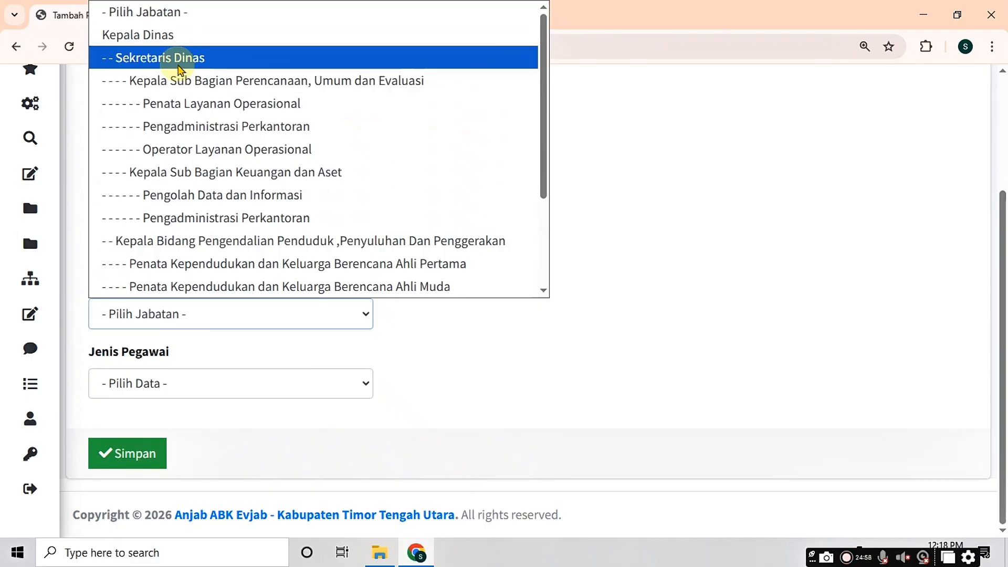
left_click(228, 133)
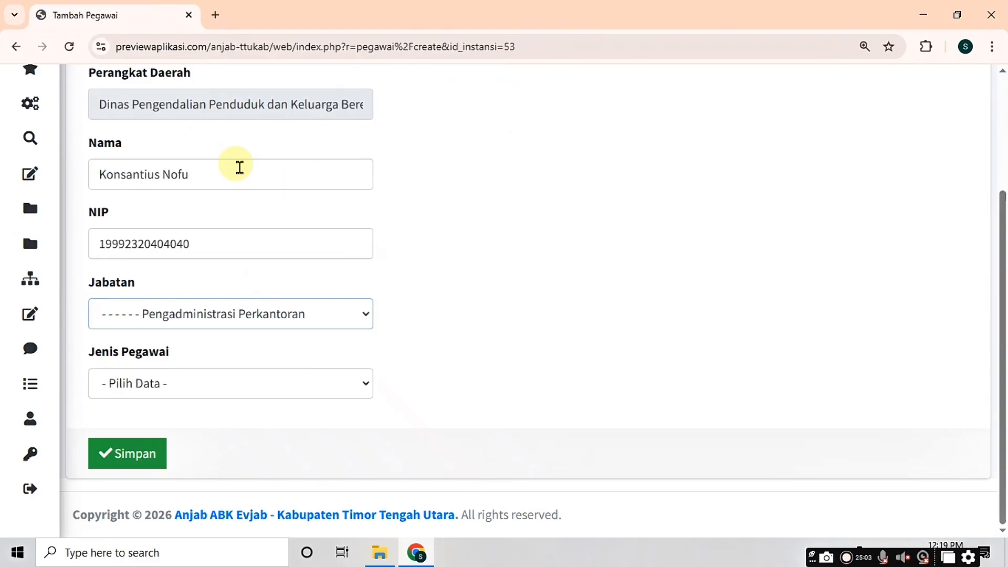
left_click(129, 384)
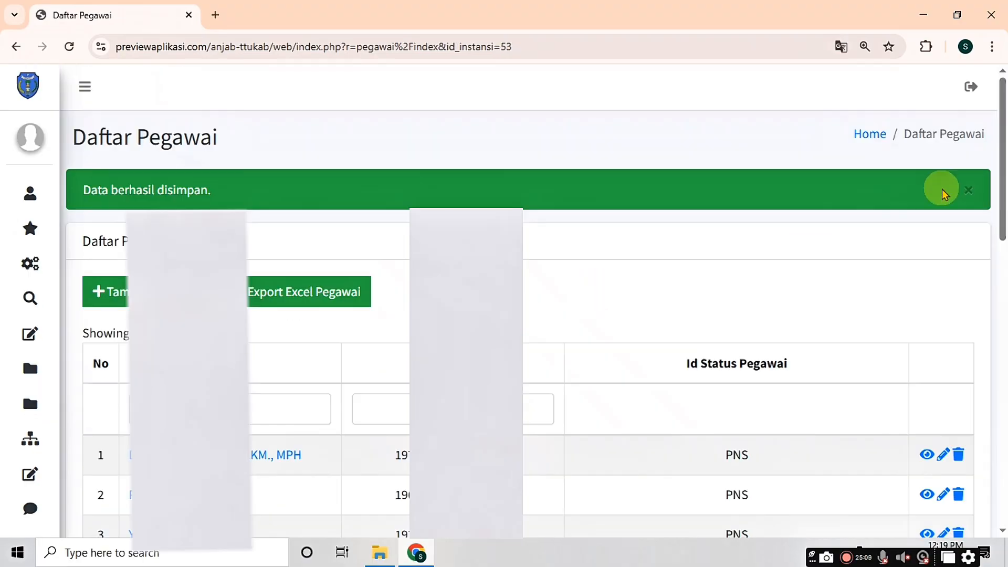
Step: View Pengadministrasi Perkantoran's Analisis Beban Kerja from Analisis Jabatan, then the ABK overview for all positions
mouse_move(1003, 164)
left_mouse_down()
mouse_move(1003, 238)
mouse_move(1003, 164)
left_mouse_up()
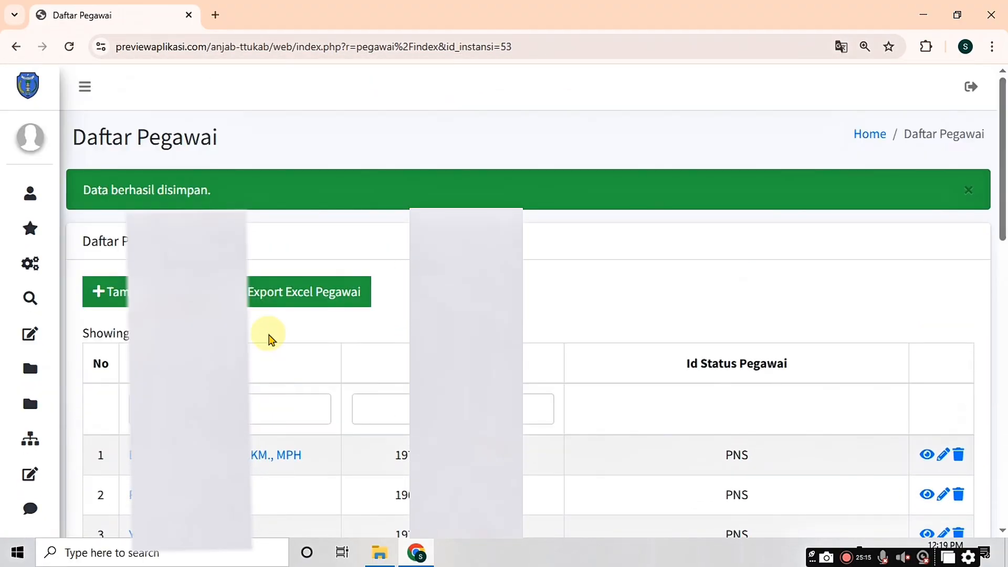
mouse_move(30, 269)
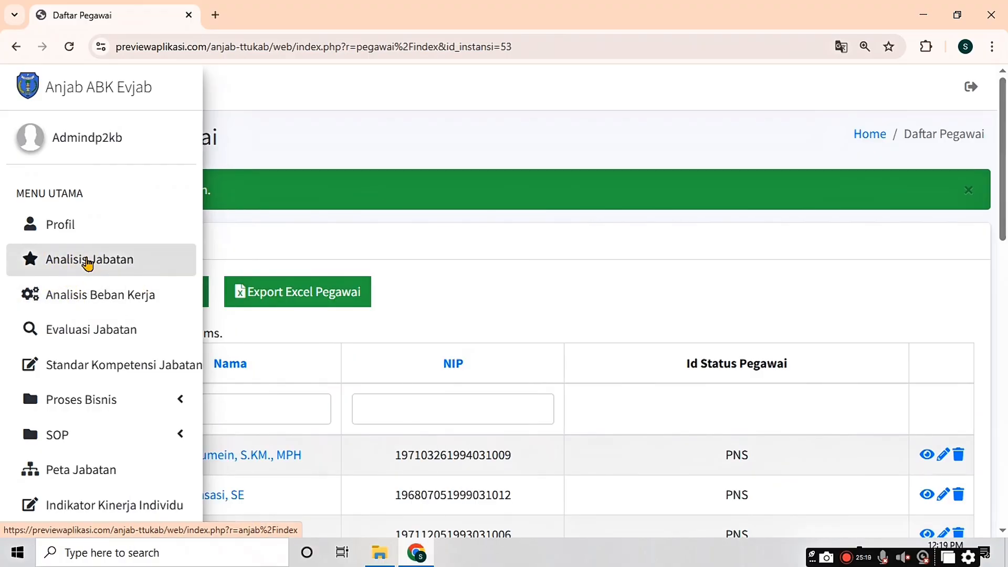
left_click(133, 273)
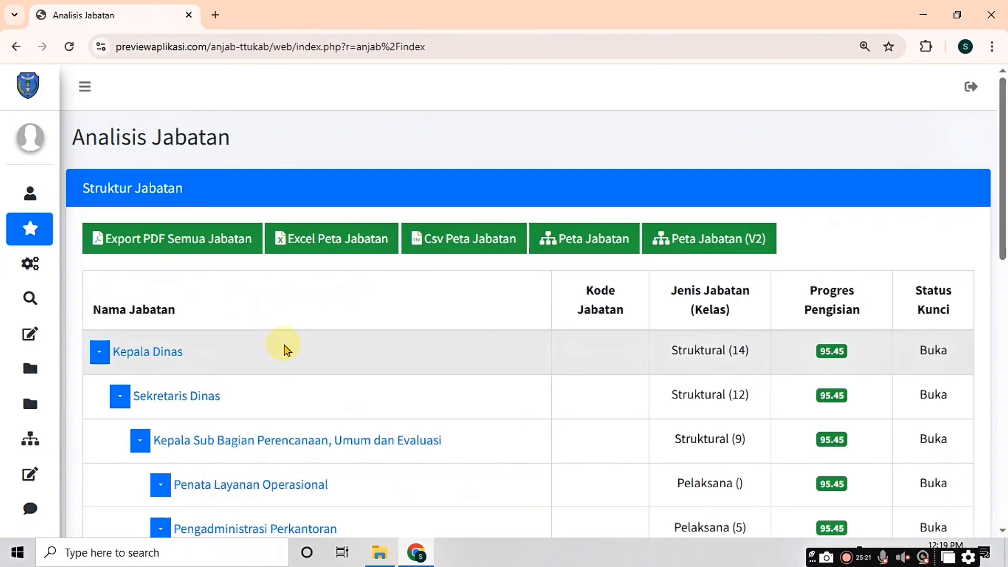
scroll(284, 350, "down", 3)
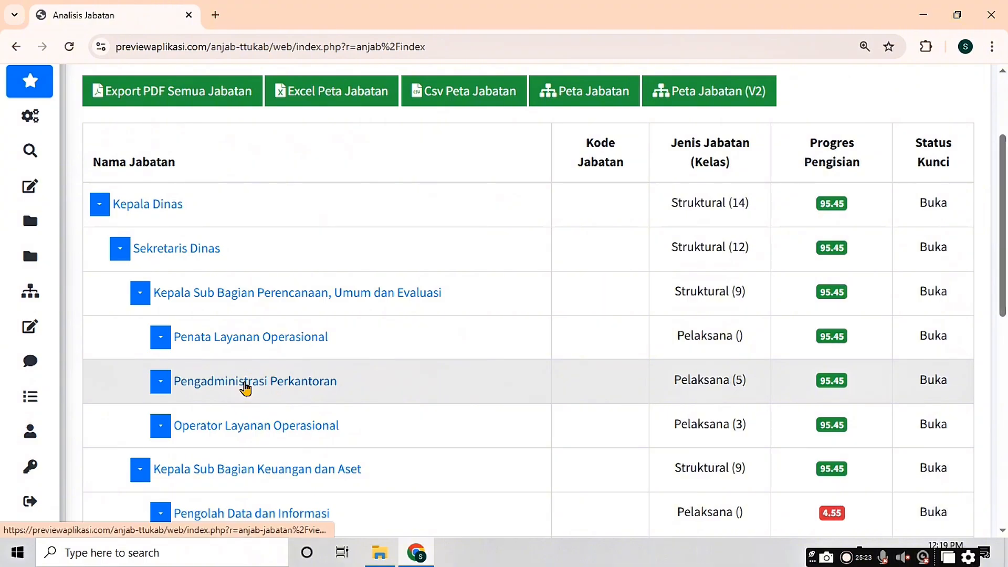
left_click(245, 388)
scroll(248, 387, "down", 5)
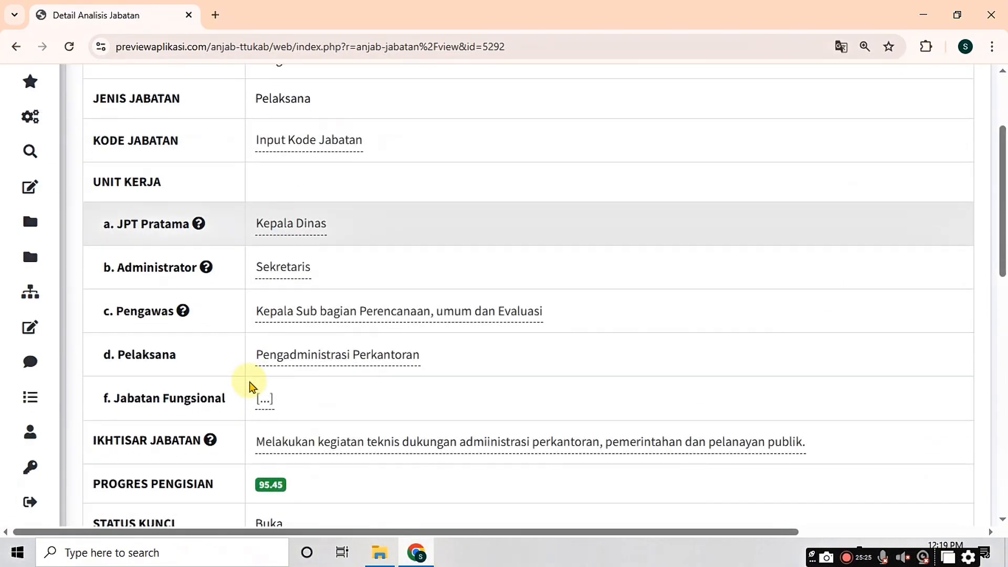
left_click(272, 436)
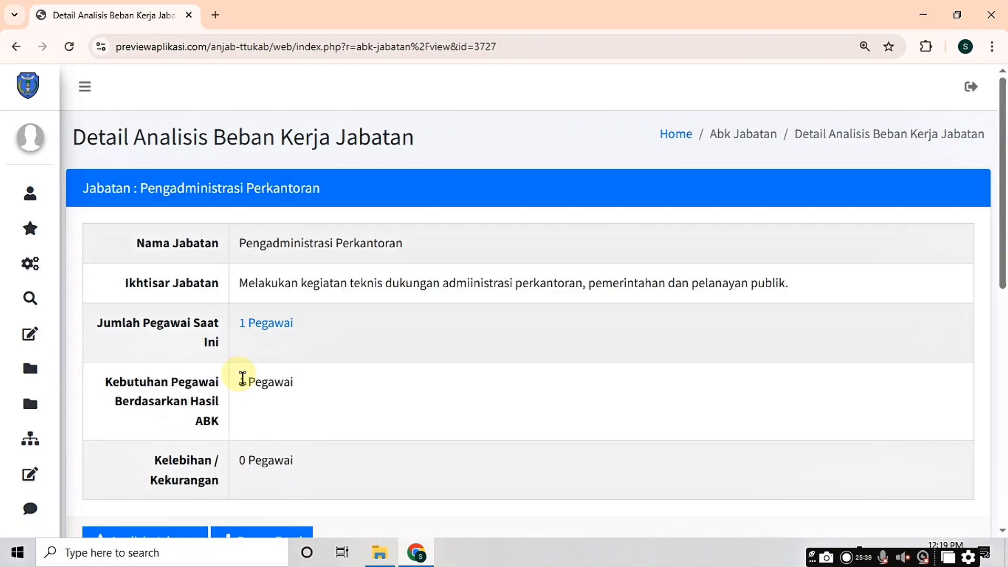
mouse_move(45, 322)
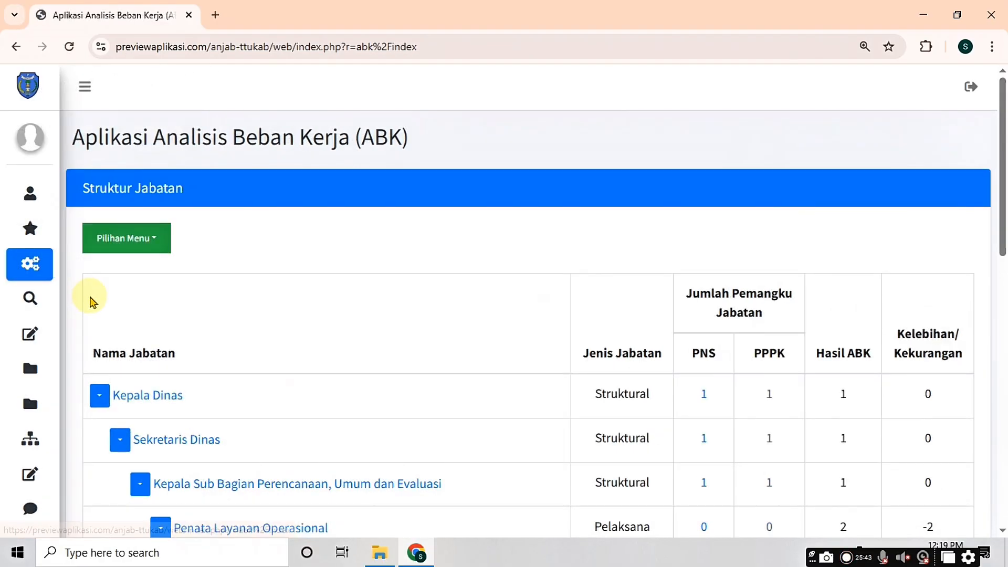
left_click_drag(1004, 189, 960, 277)
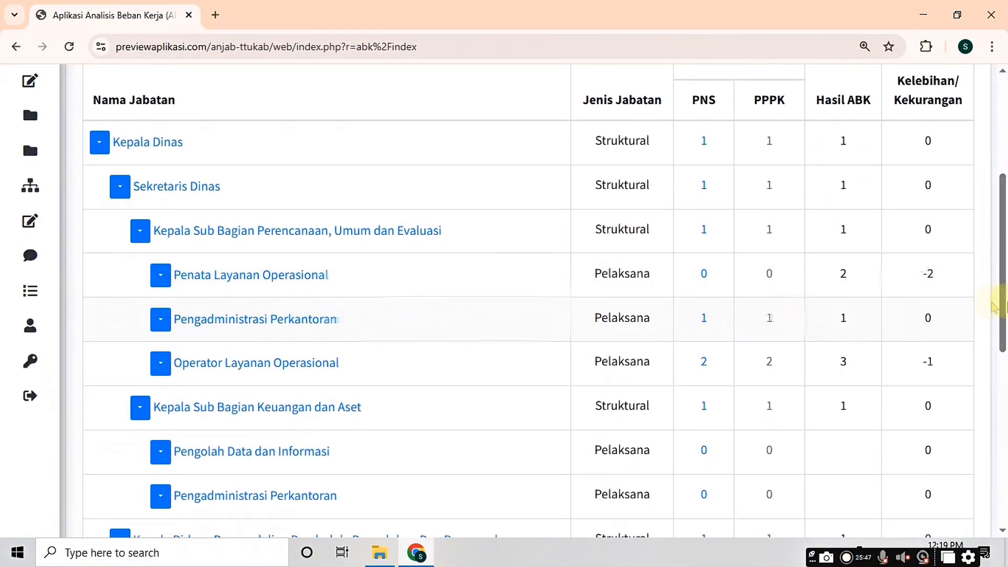
scroll(996, 336, "up", 2)
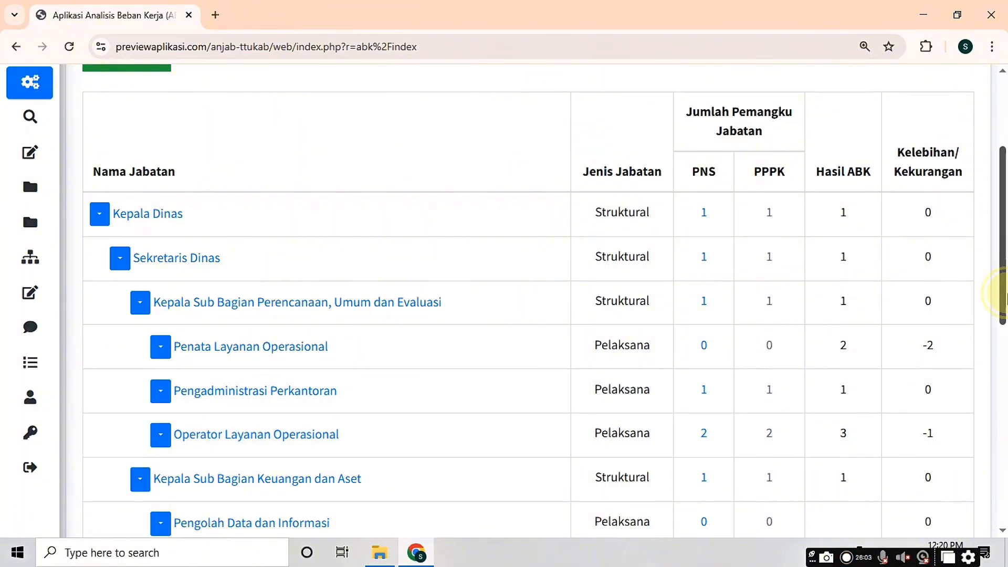
left_click_drag(1003, 294, 1002, 244)
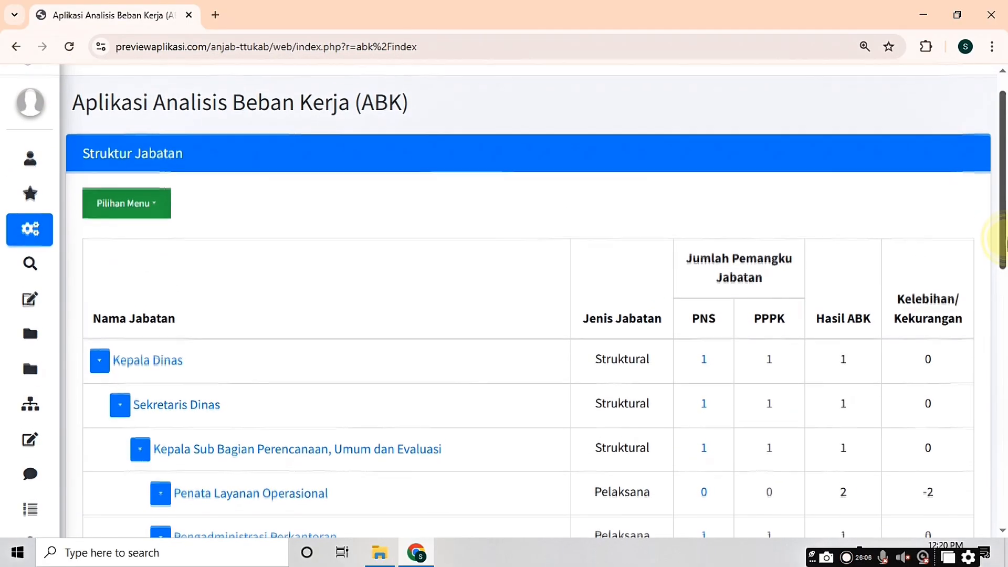
left_click_drag(1003, 239, 1004, 270)
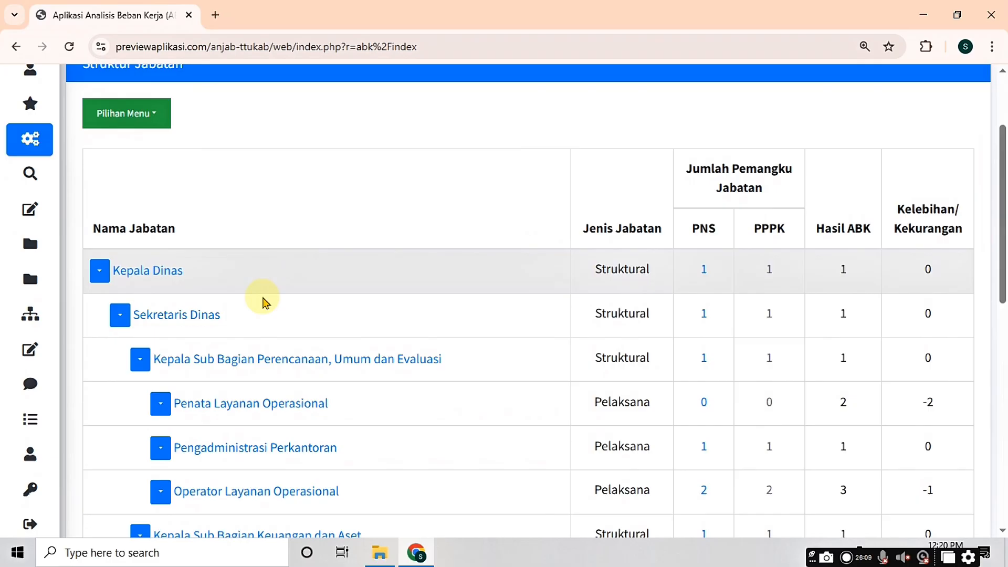
scroll(7, 173, "down", 1)
mouse_move(7, 187)
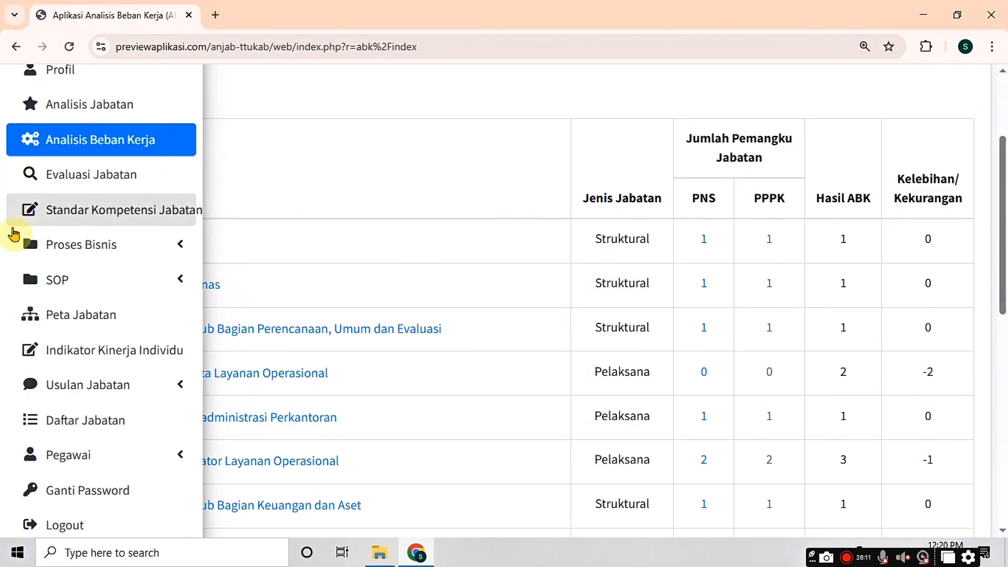
Step: Filter the transfers and promotions list by the test employee's name and delete their record
scroll(14, 233, "down", 3)
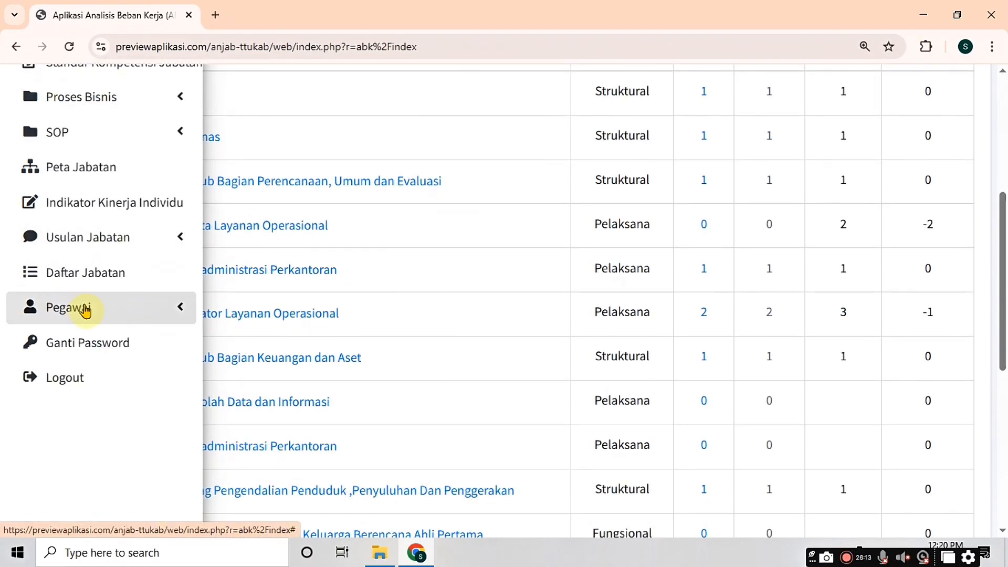
left_click(86, 311)
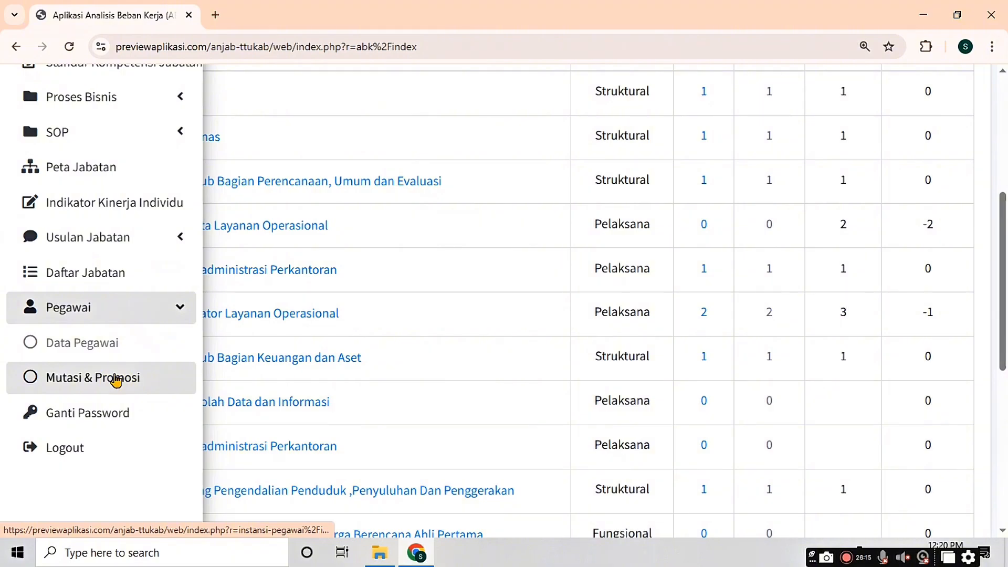
left_click(116, 382)
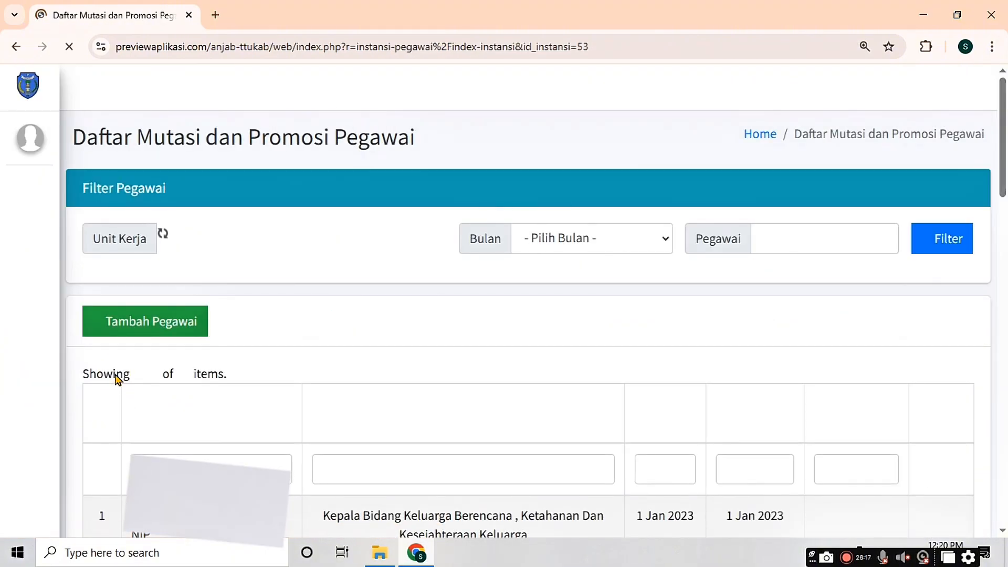
scroll(194, 393, "down", 3)
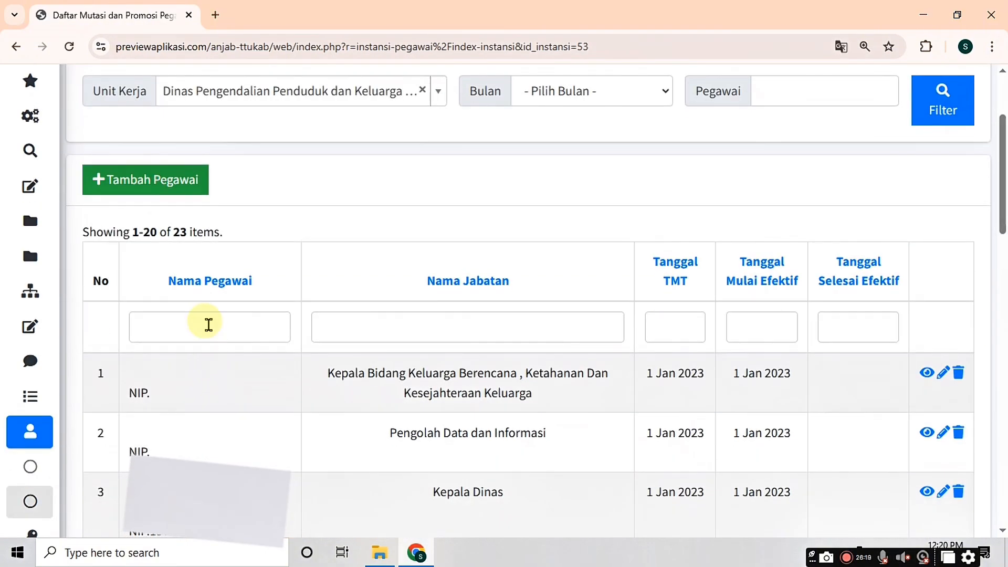
left_click(208, 322)
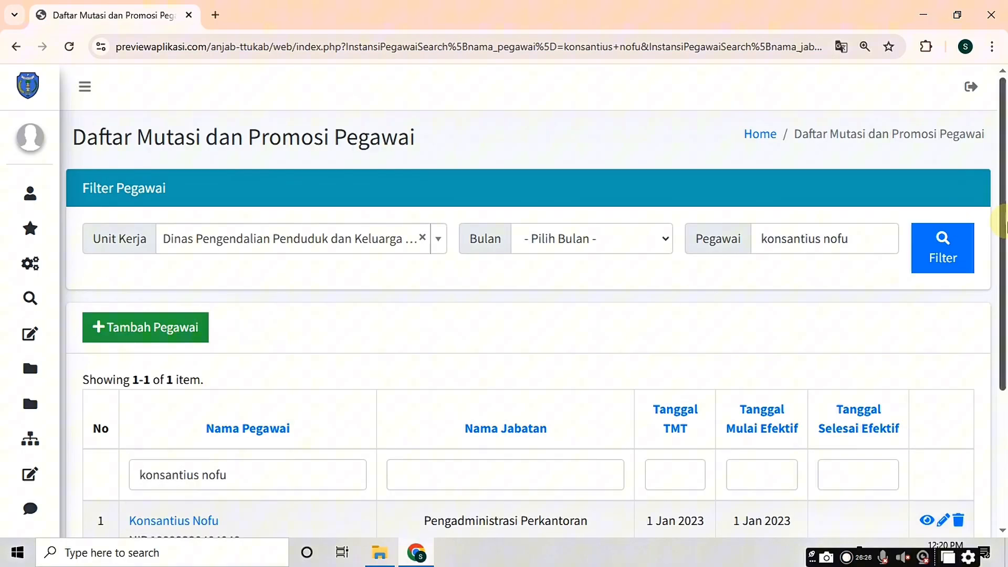
left_click_drag(1002, 223, 1005, 300)
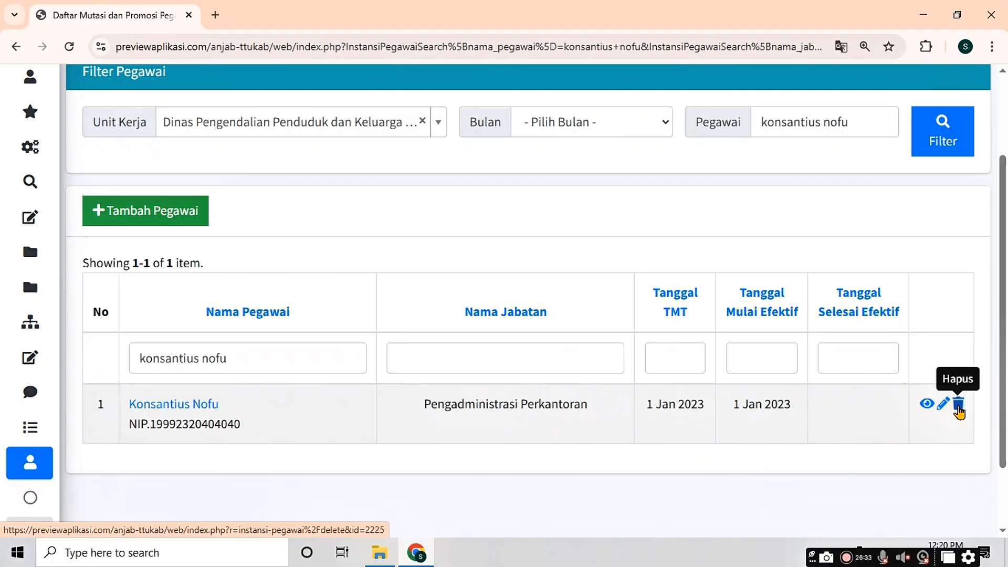
left_click(958, 403)
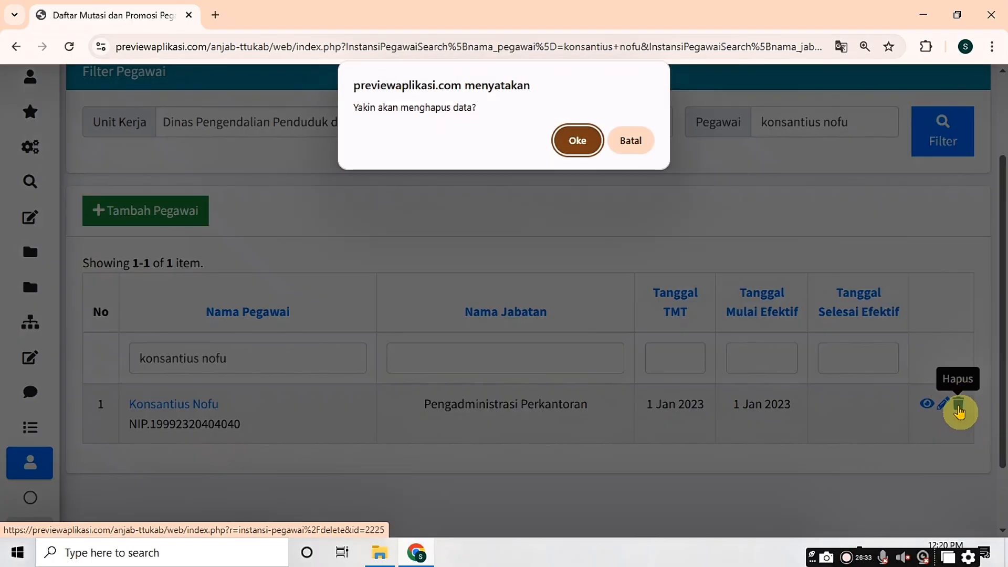
left_click(571, 145)
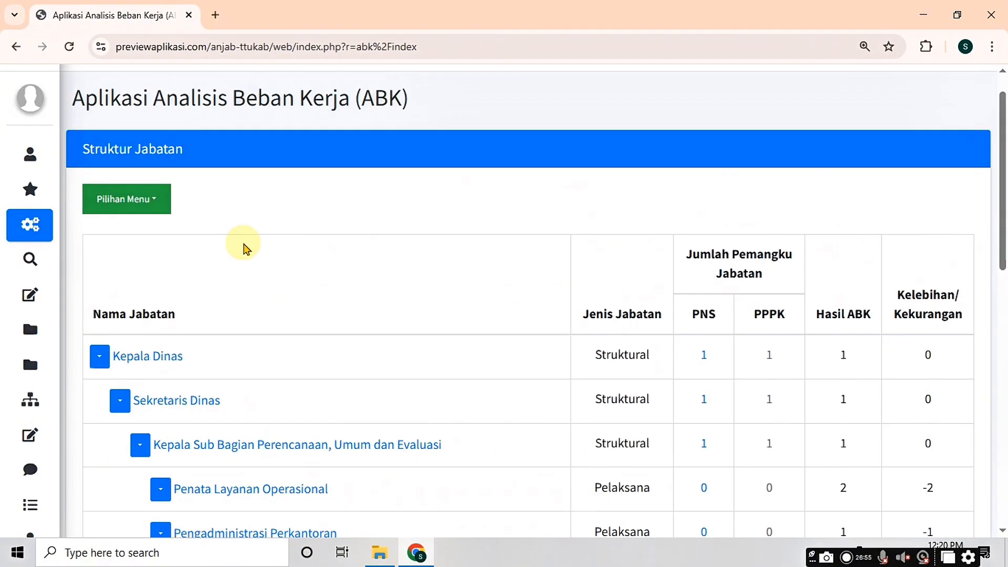
Step: Go to Analisis Jabatan and open the Peta Jabatan (V2) job map
mouse_move(31, 270)
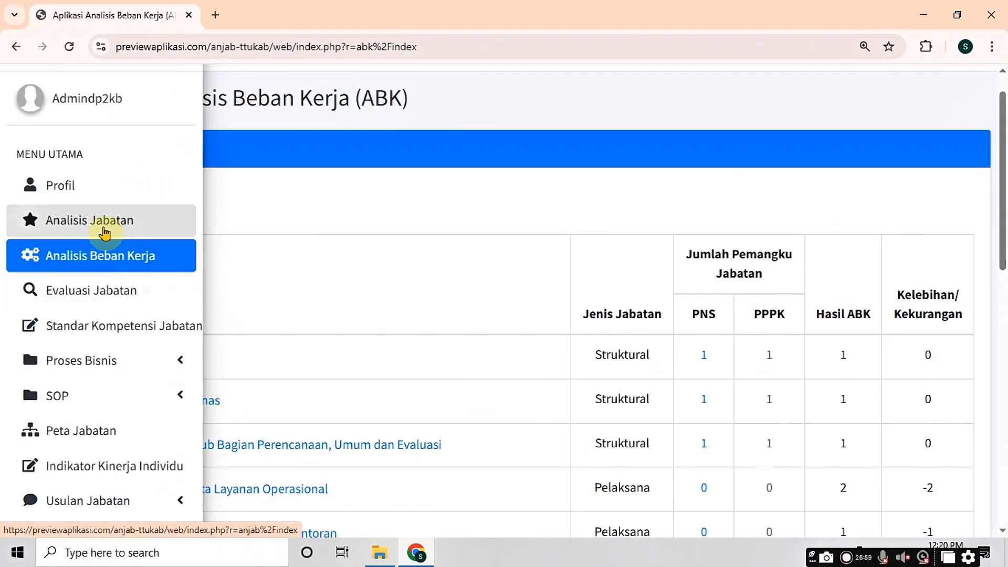
left_click(104, 231)
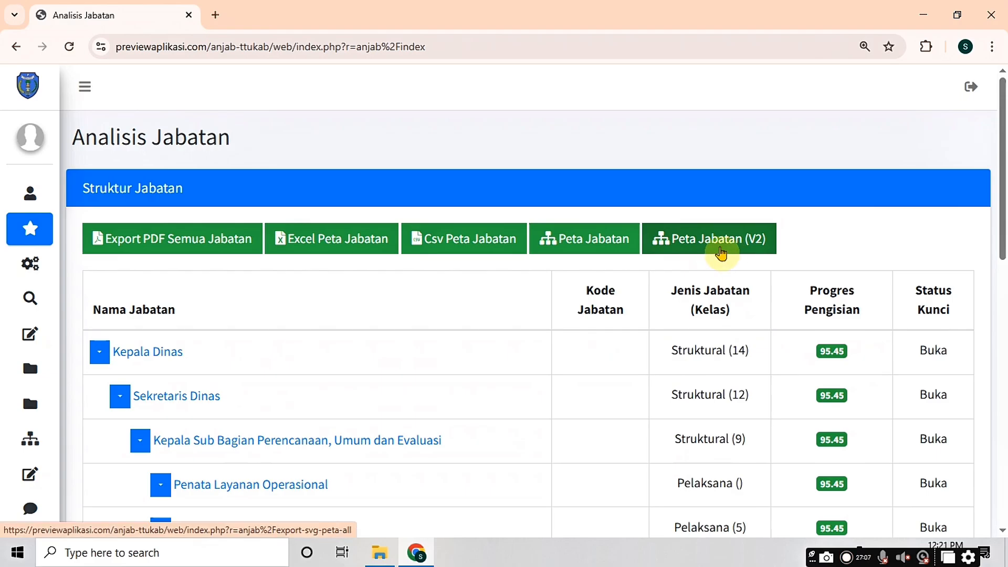
left_click(721, 253)
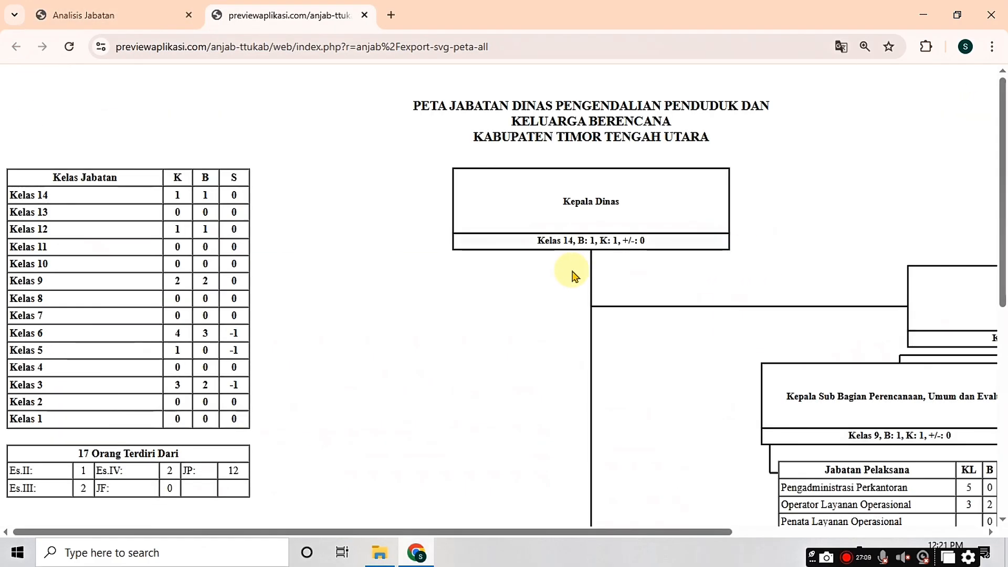
key("ctrl+minus")
key("ctrl+minus")
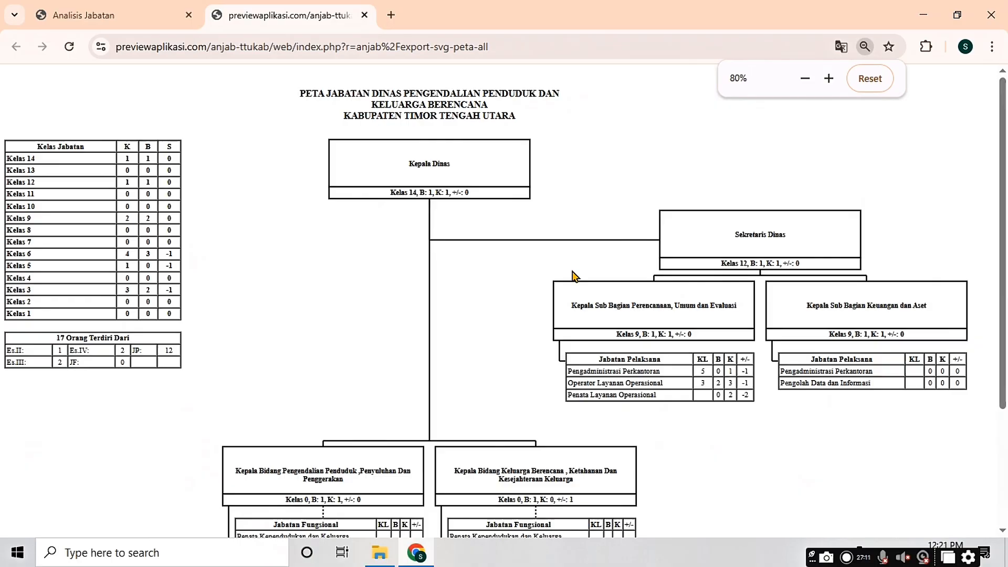
scroll(572, 278, "down", 3)
scroll(571, 271, "up", 3)
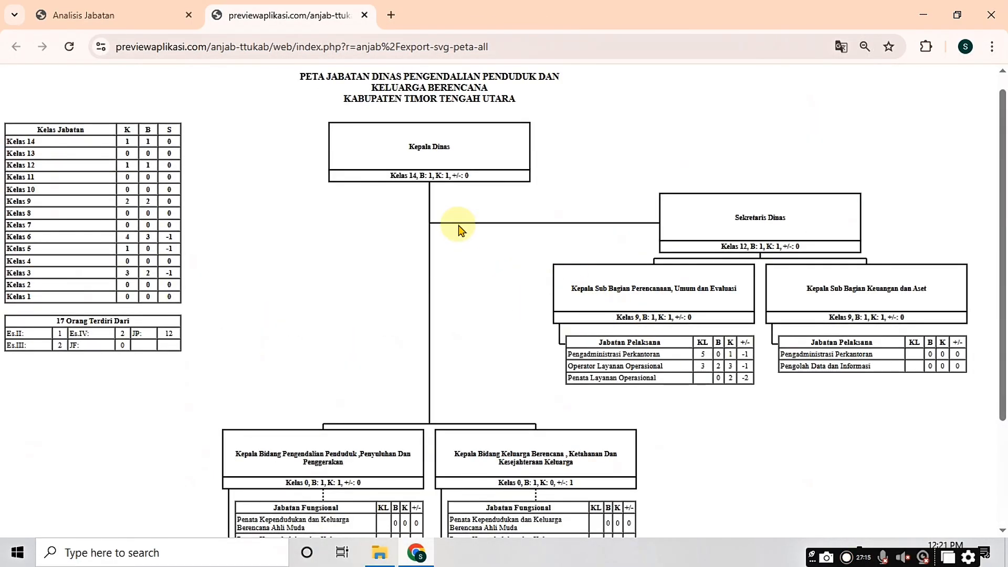
key("ctrl+plus")
key("ctrl+plus")
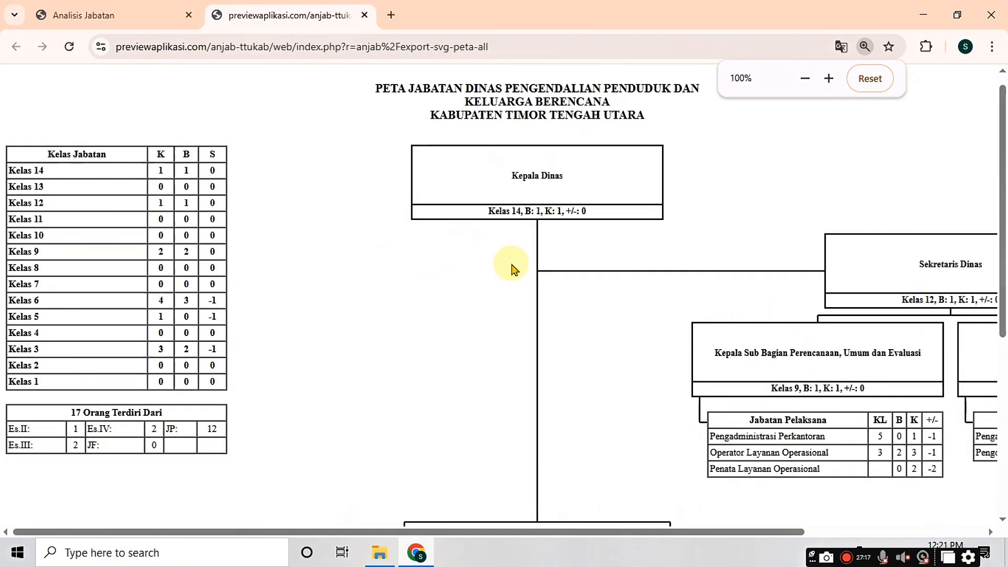
key("ctrl+plus")
left_click_drag(499, 531, 751, 531)
key("ctrl+plus")
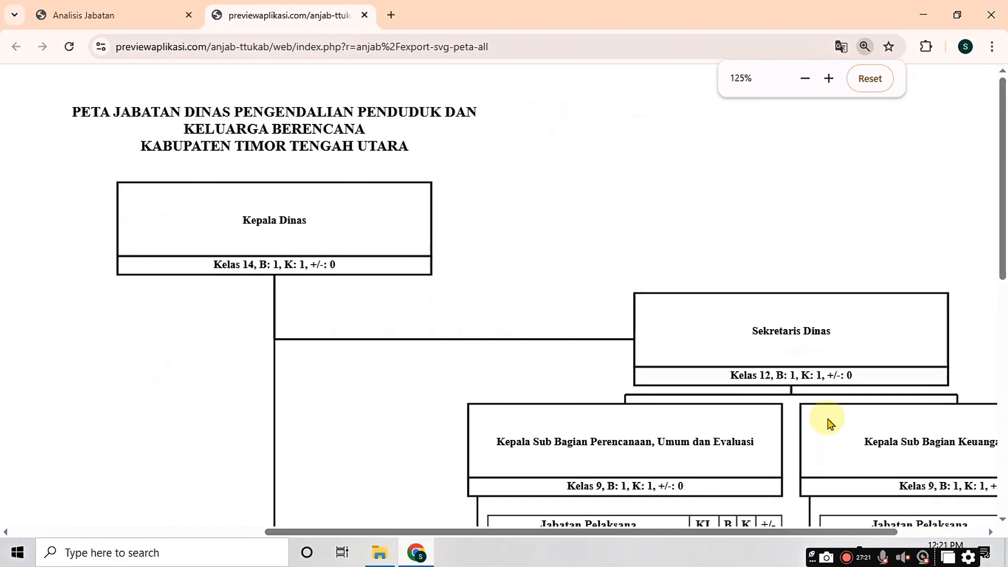
scroll(819, 422, "down", 5)
left_click_drag(663, 526, 834, 512)
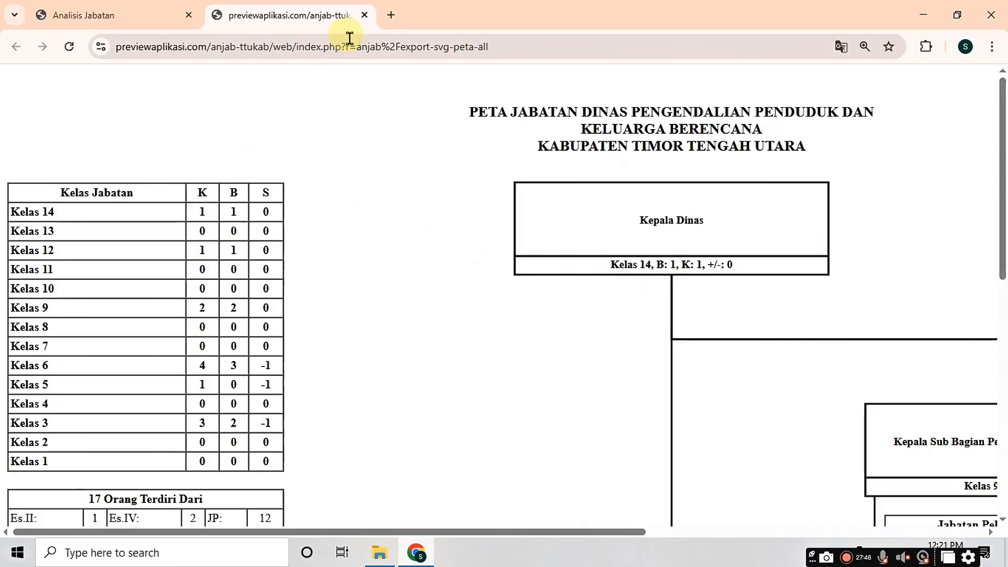
left_click(364, 16)
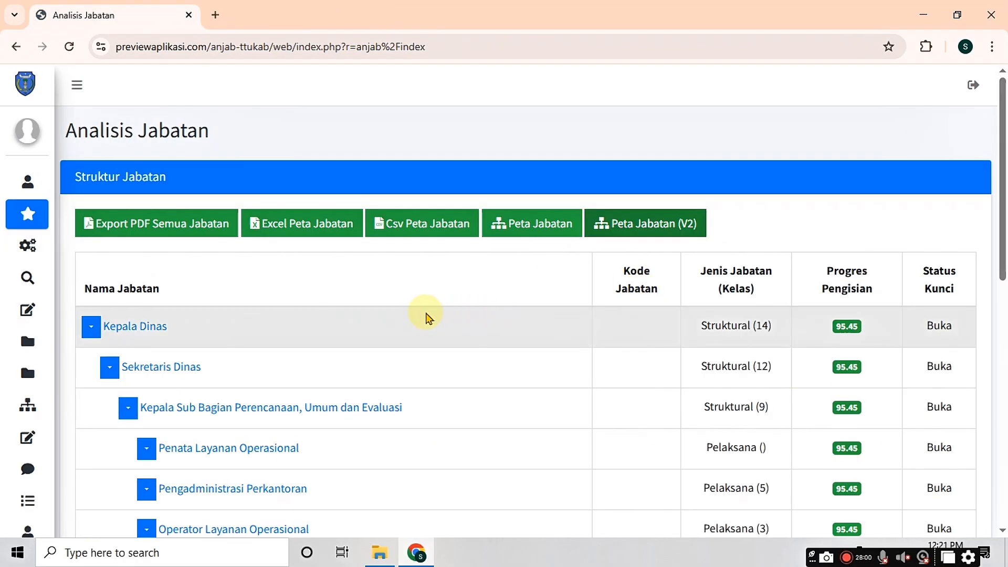
Step: Return to the Pengadministrasi Perkantoran job details and generate its analysis as a PDF
mouse_move(15, 243)
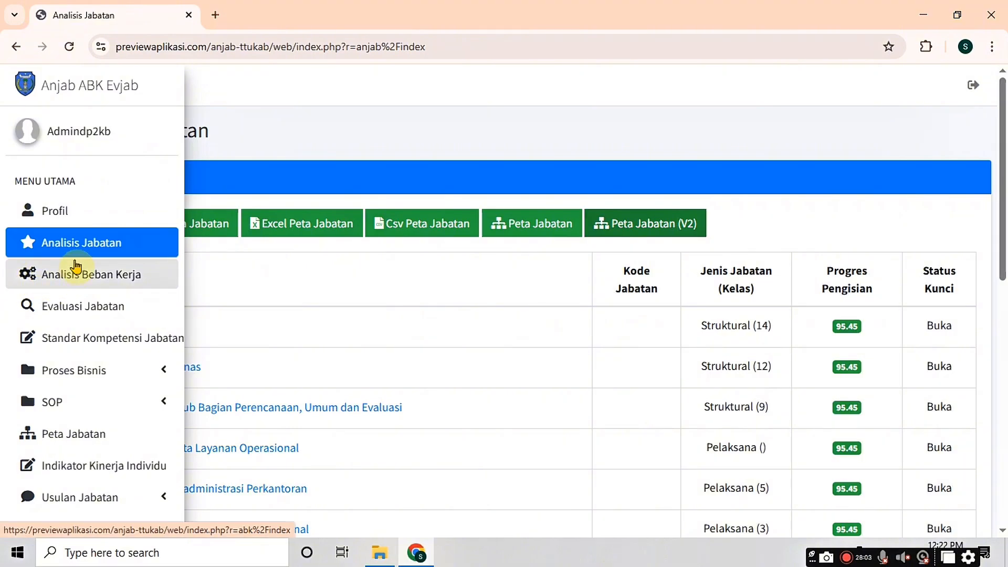
left_click(79, 252)
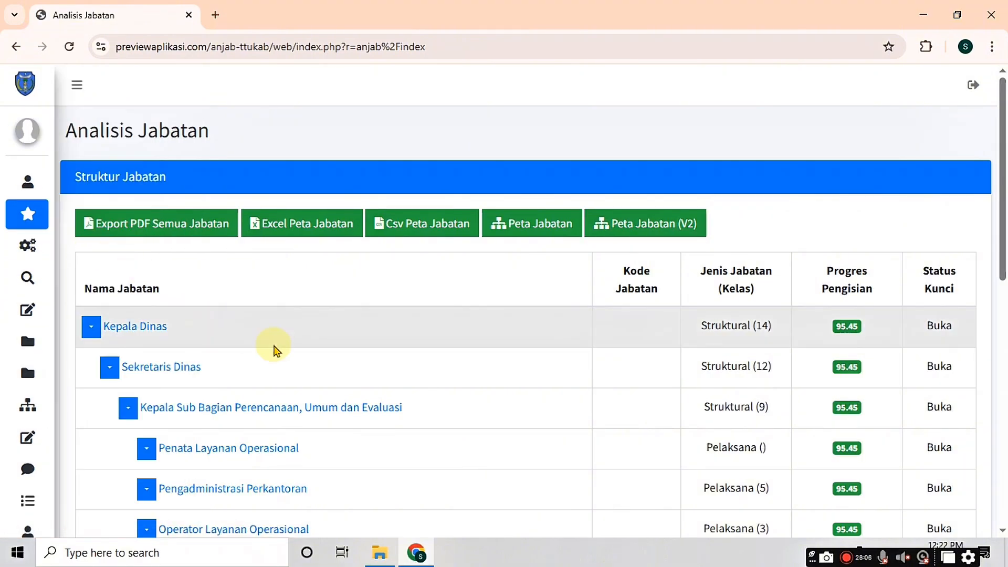
scroll(274, 348, "down", 3)
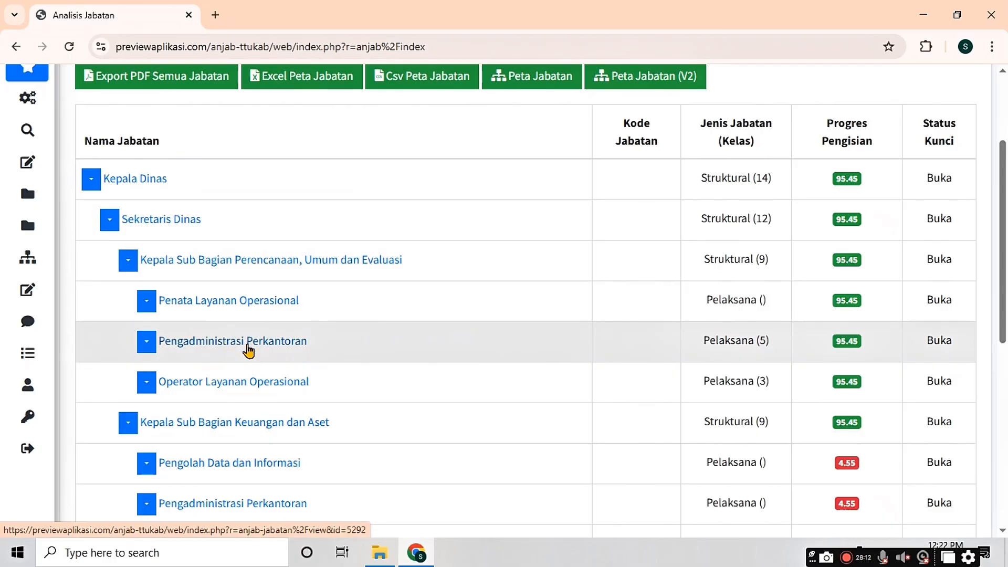
scroll(250, 348, "down", 5)
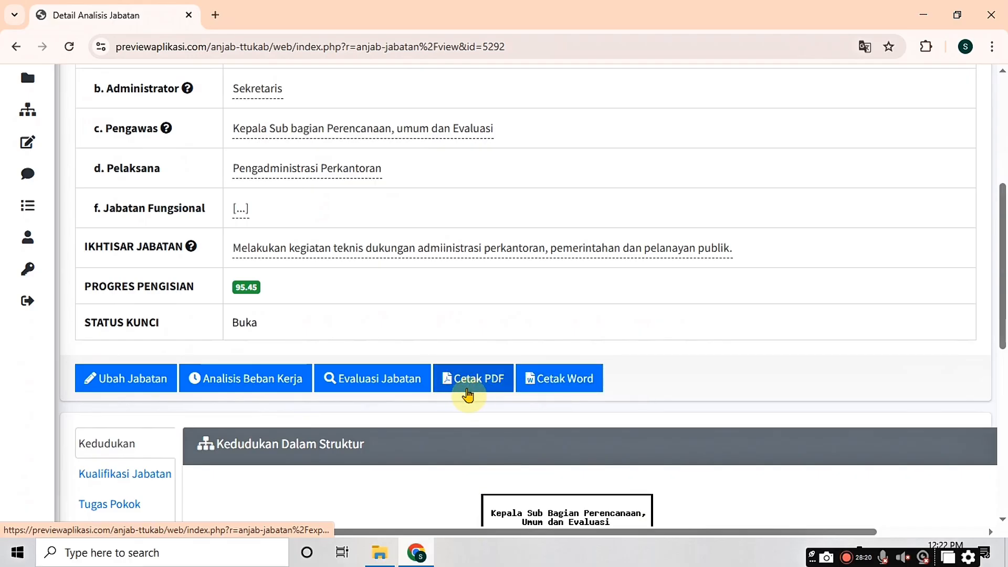
left_click(470, 393)
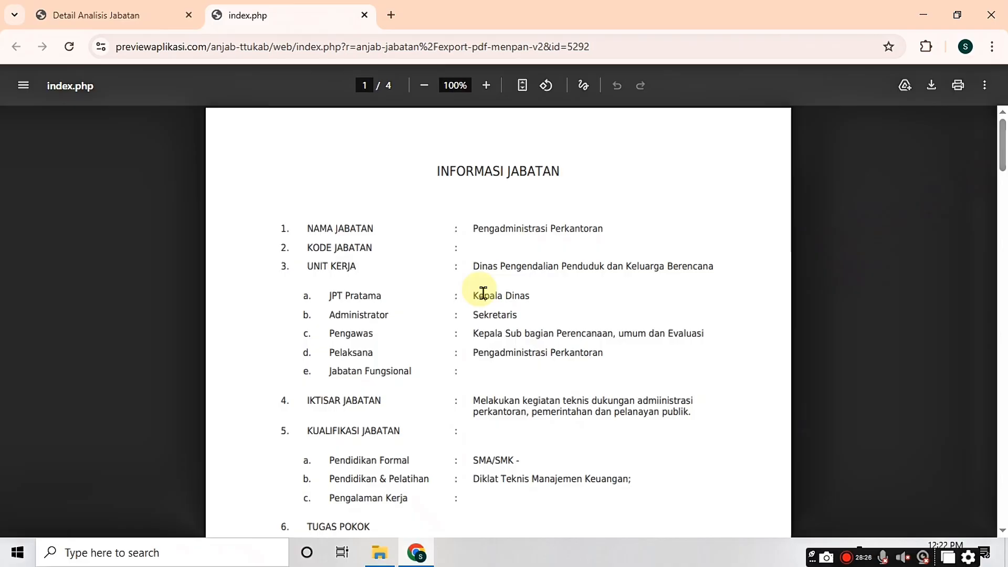
Step: Scroll through the 4-page job analysis PDF, then close its tab
scroll(996, 211, "down", 7)
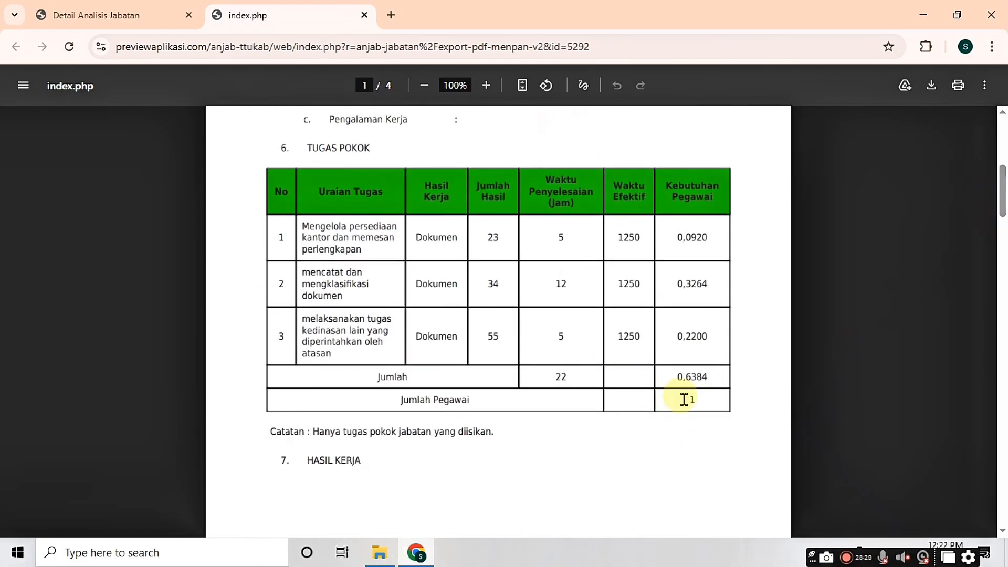
scroll(995, 254, "down", 13)
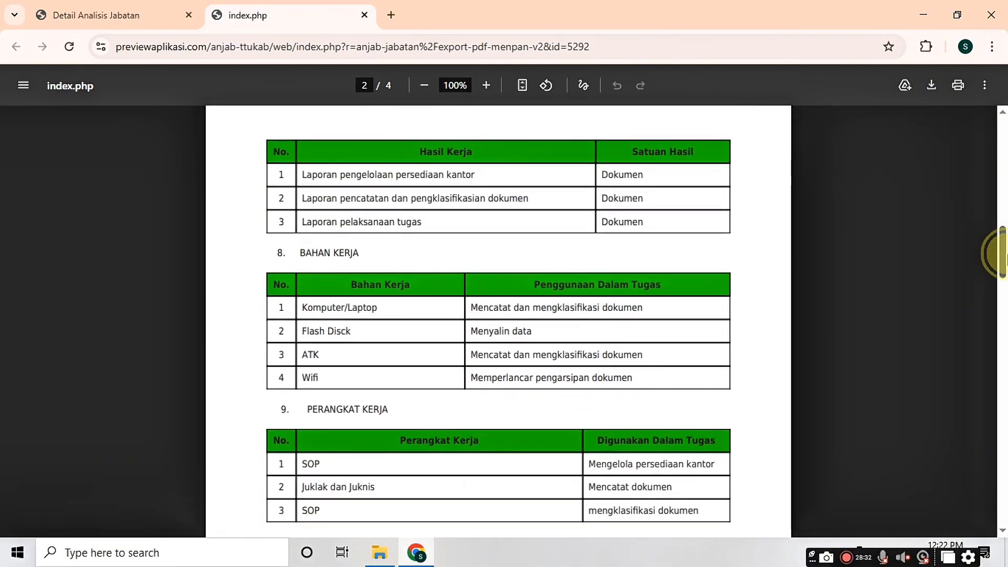
left_click_drag(1002, 270, 1001, 480)
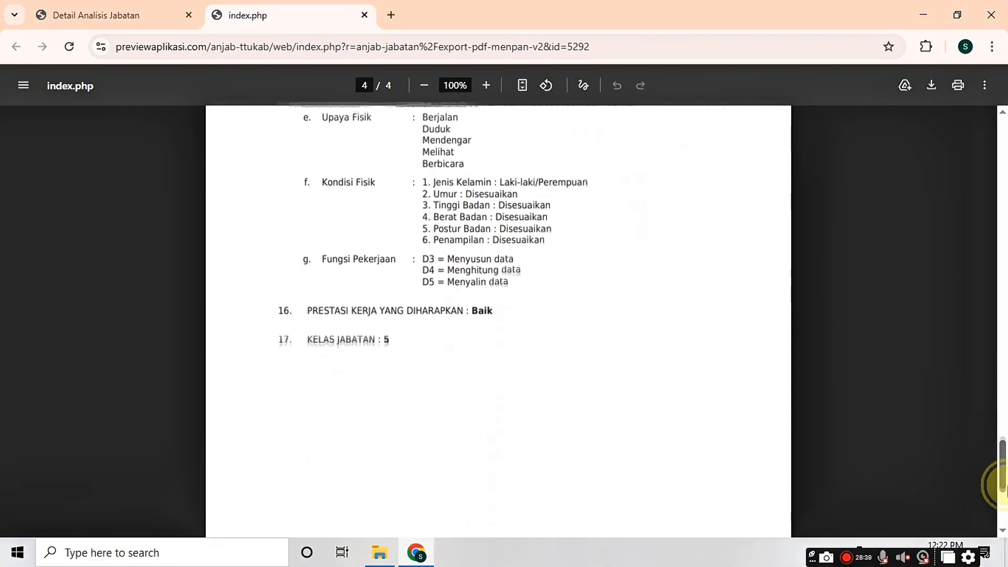
left_click(363, 16)
scroll(450, 231, "up", 5)
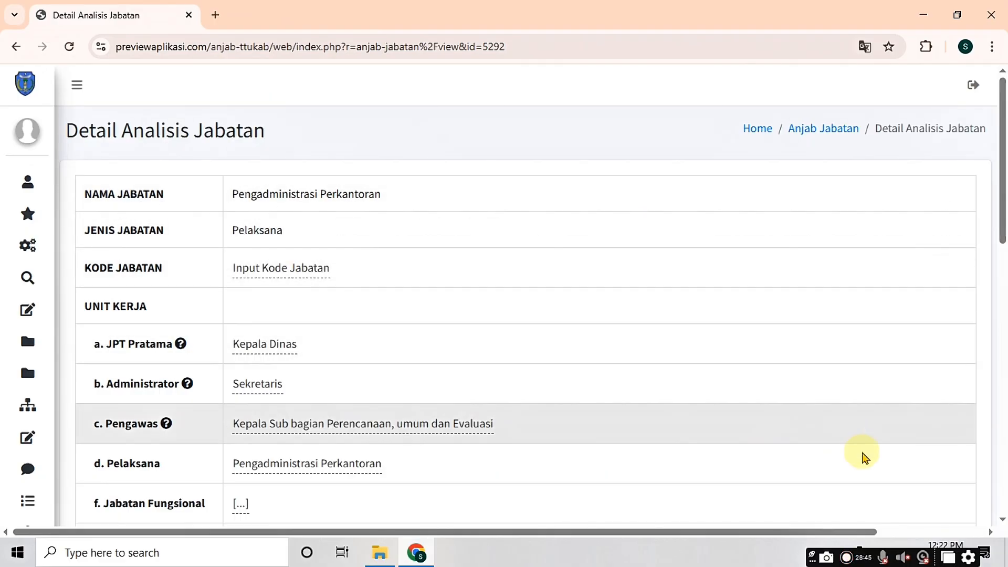